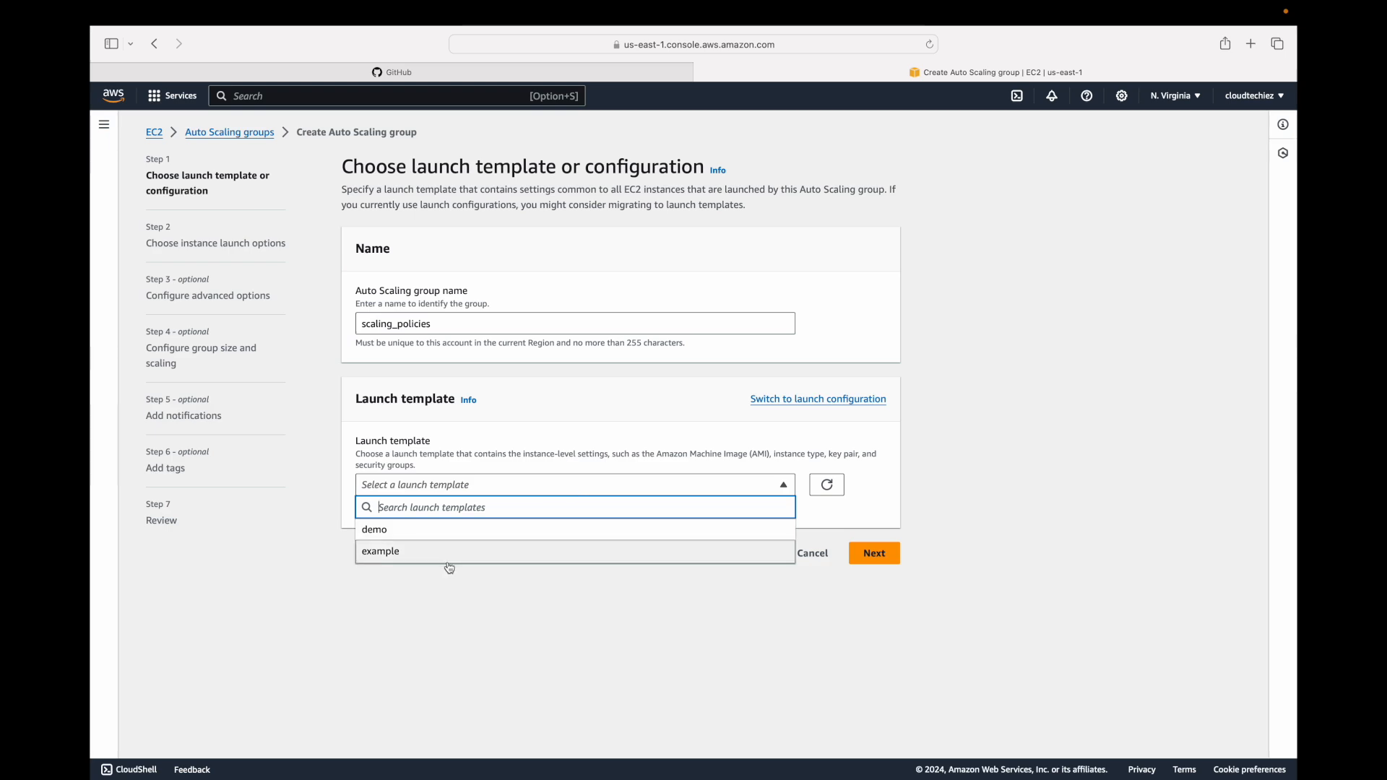
Choose the example launch template for the scaling_policies group and continue to the instance launch options.
{"action": "scroll", "coordinate": [799, 551], "scroll_direction": "down", "scroll_amount": 5}
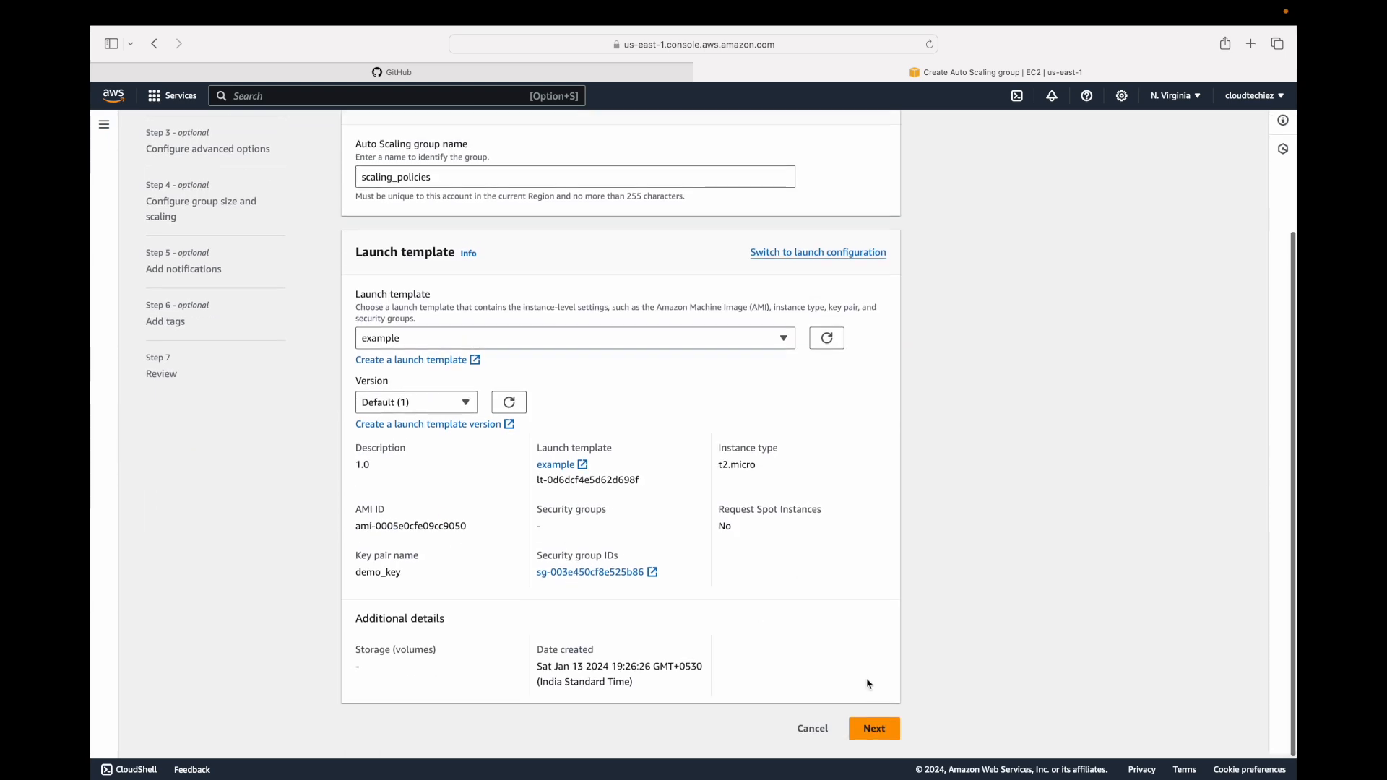
{"action": "left_click", "coordinate": [876, 730]}
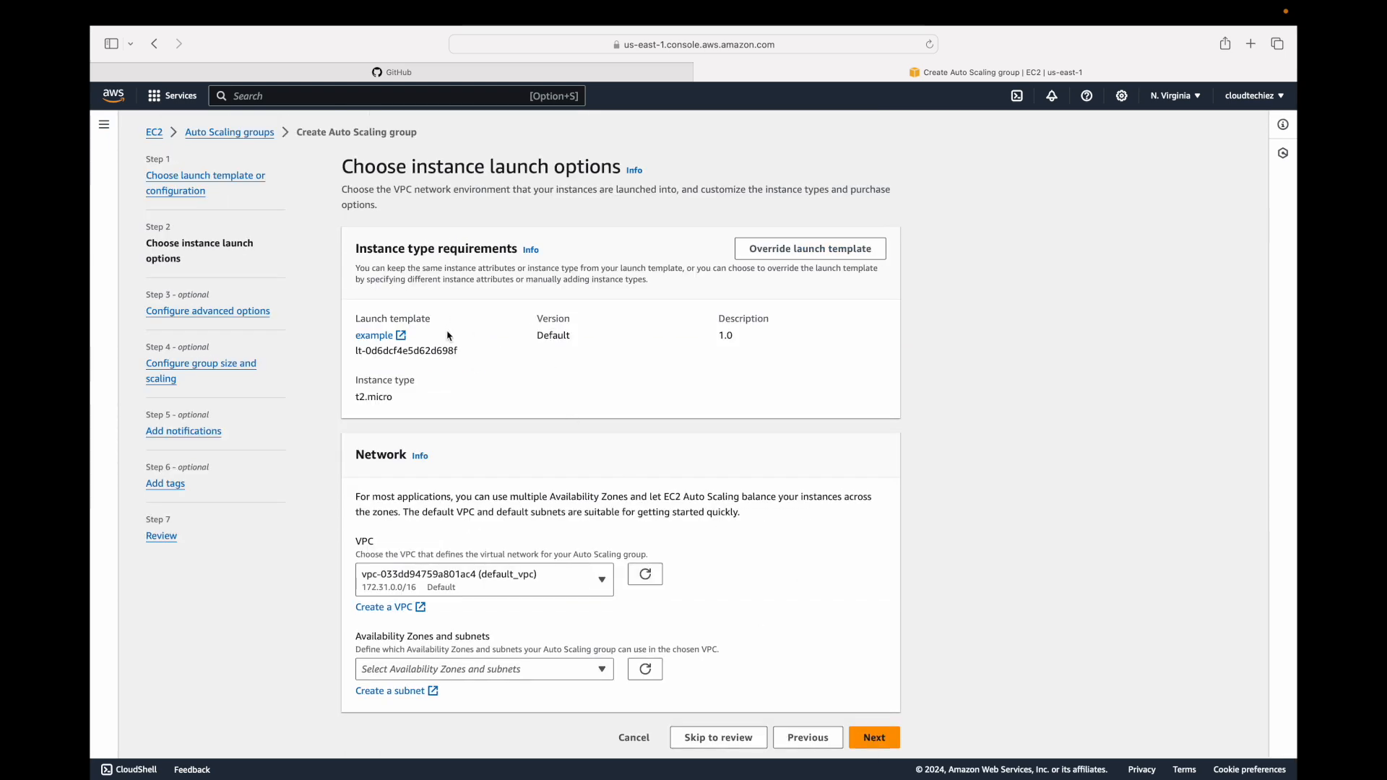
Select all six default subnets, us-east-1a through us-east-1f, in the default VPC and continue to the advanced options.
{"action": "scroll", "coordinate": [389, 625], "scroll_direction": "down", "scroll_amount": 1}
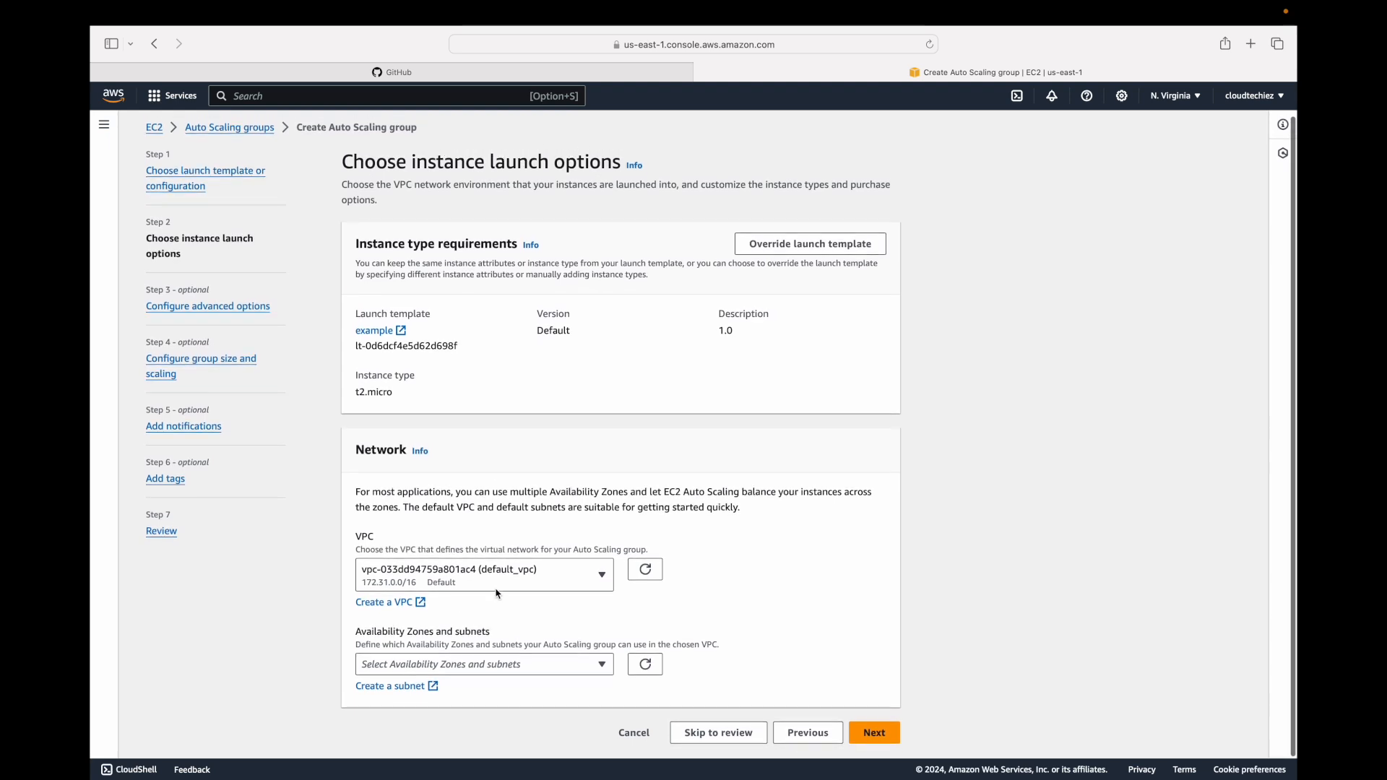
{"action": "left_click", "coordinate": [597, 665]}
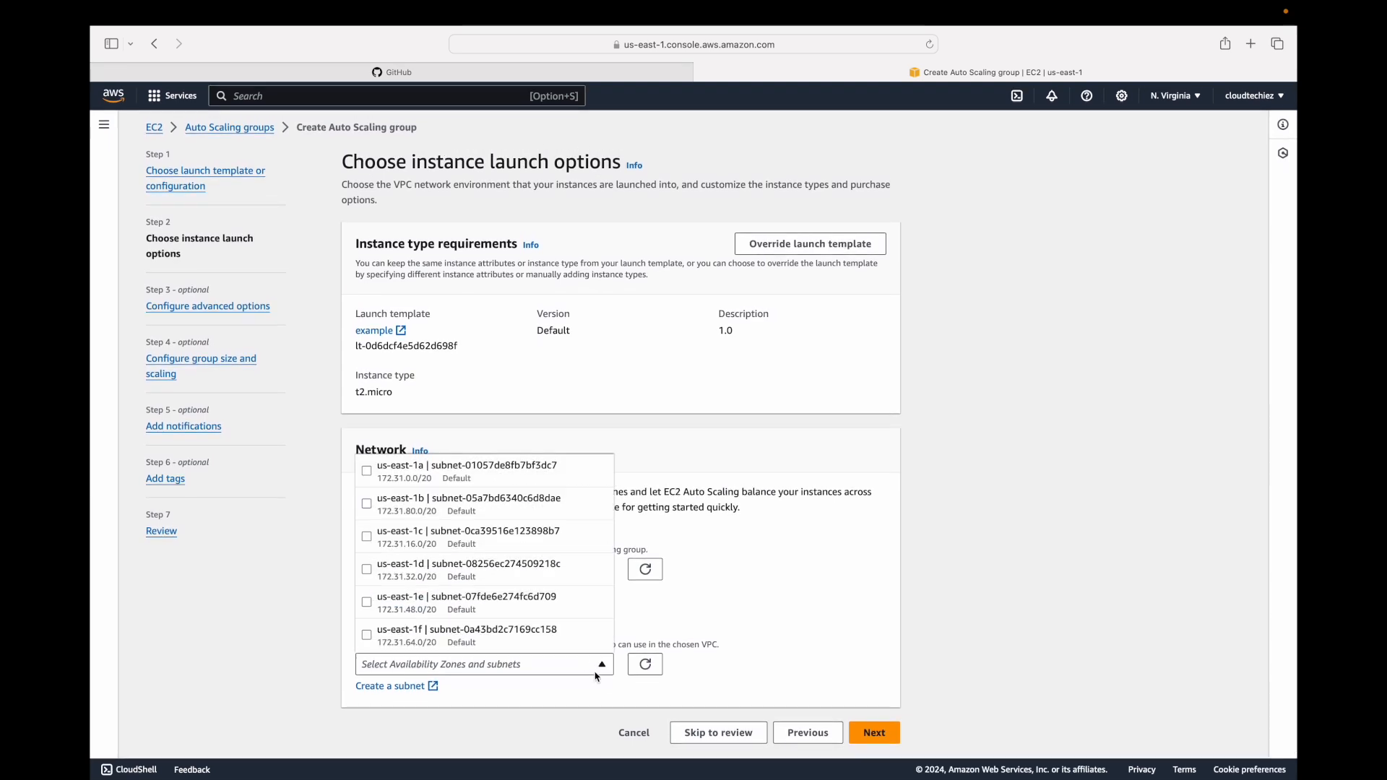
{"action": "left_click", "coordinate": [367, 470]}
{"action": "left_click", "coordinate": [370, 504]}
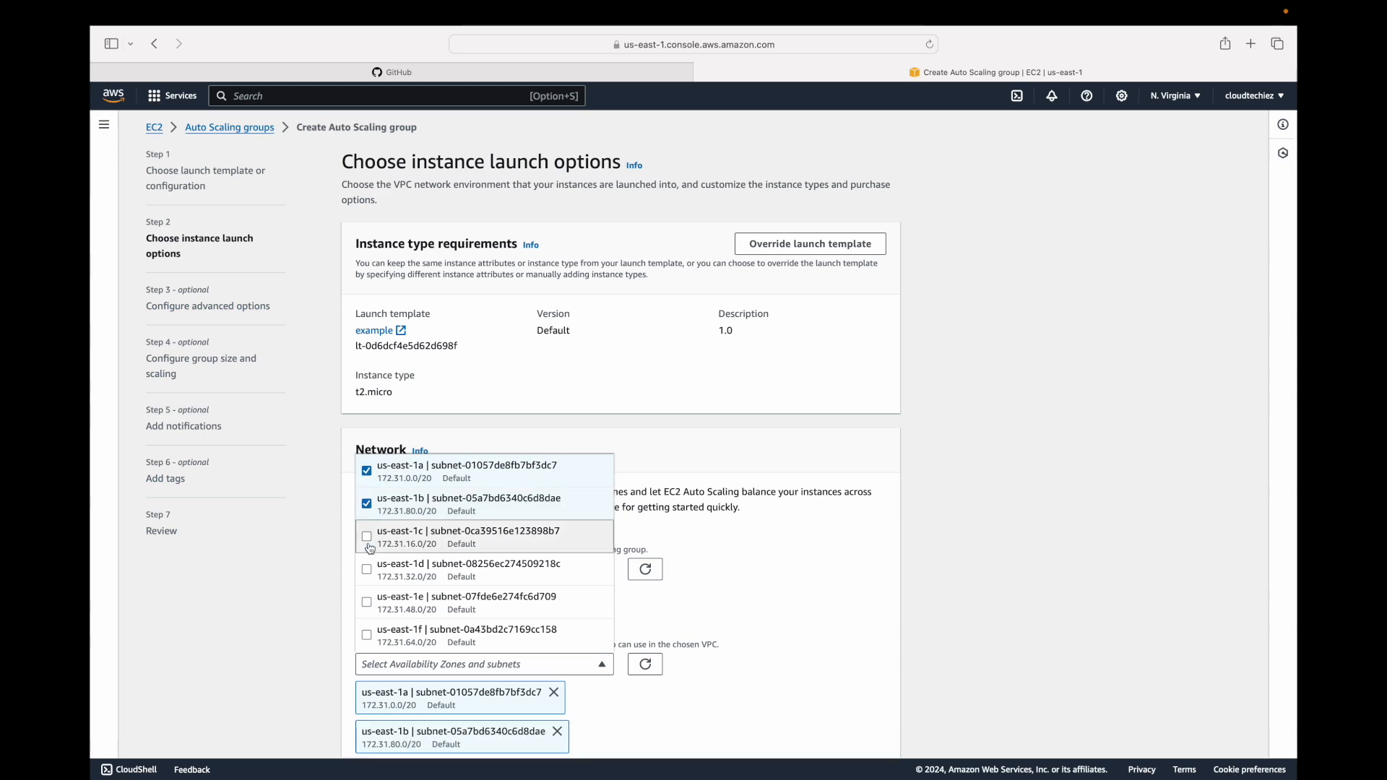
{"action": "left_click", "coordinate": [368, 537]}
{"action": "left_click", "coordinate": [369, 570]}
{"action": "left_click", "coordinate": [369, 602]}
{"action": "left_click", "coordinate": [367, 635]}
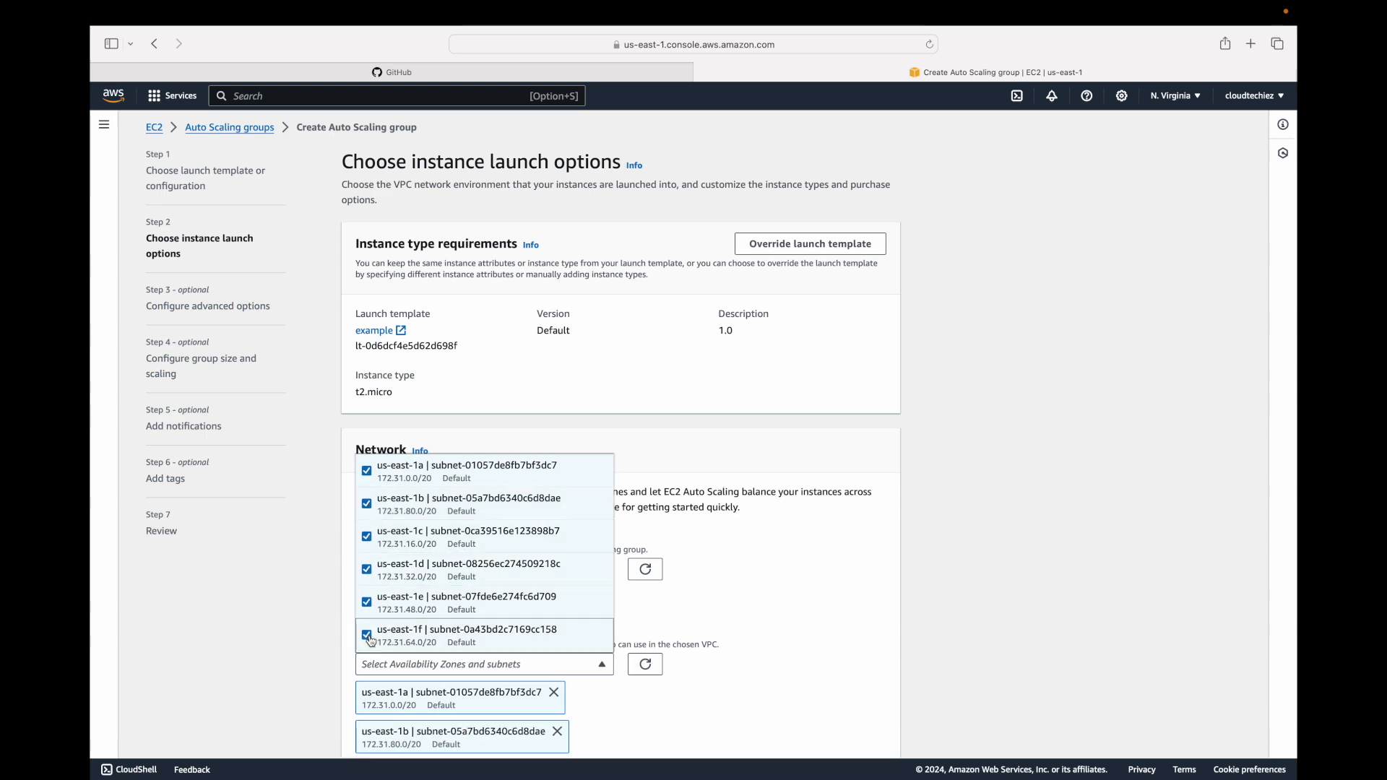
{"action": "left_click", "coordinate": [759, 619]}
{"action": "scroll", "coordinate": [687, 631], "scroll_direction": "down", "scroll_amount": 5}
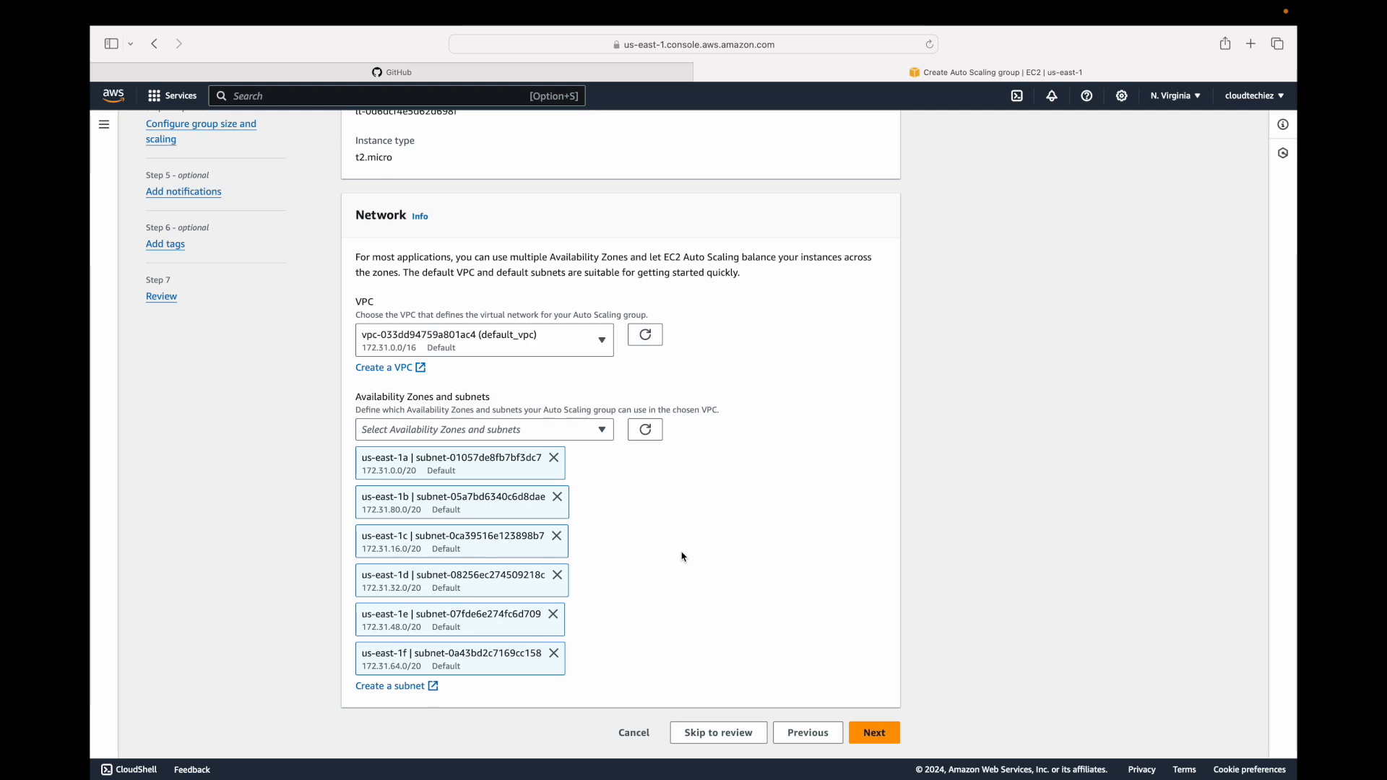
{"action": "left_click", "coordinate": [874, 733]}
Keep the default load balancing, health check and monitoring options and continue to the group size and scaling settings.
{"action": "scroll", "coordinate": [697, 468], "scroll_direction": "down", "scroll_amount": 4}
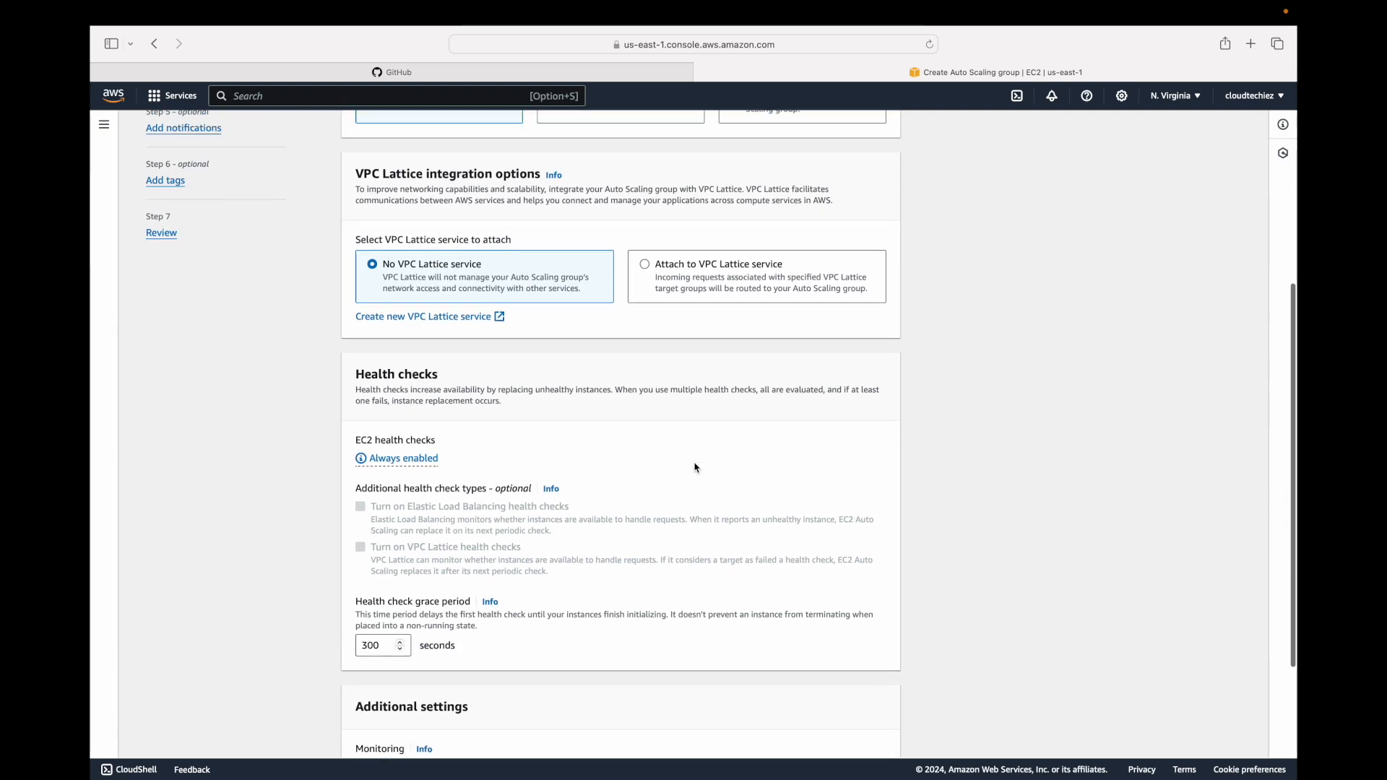
{"action": "scroll", "coordinate": [694, 464], "scroll_direction": "down", "scroll_amount": 3}
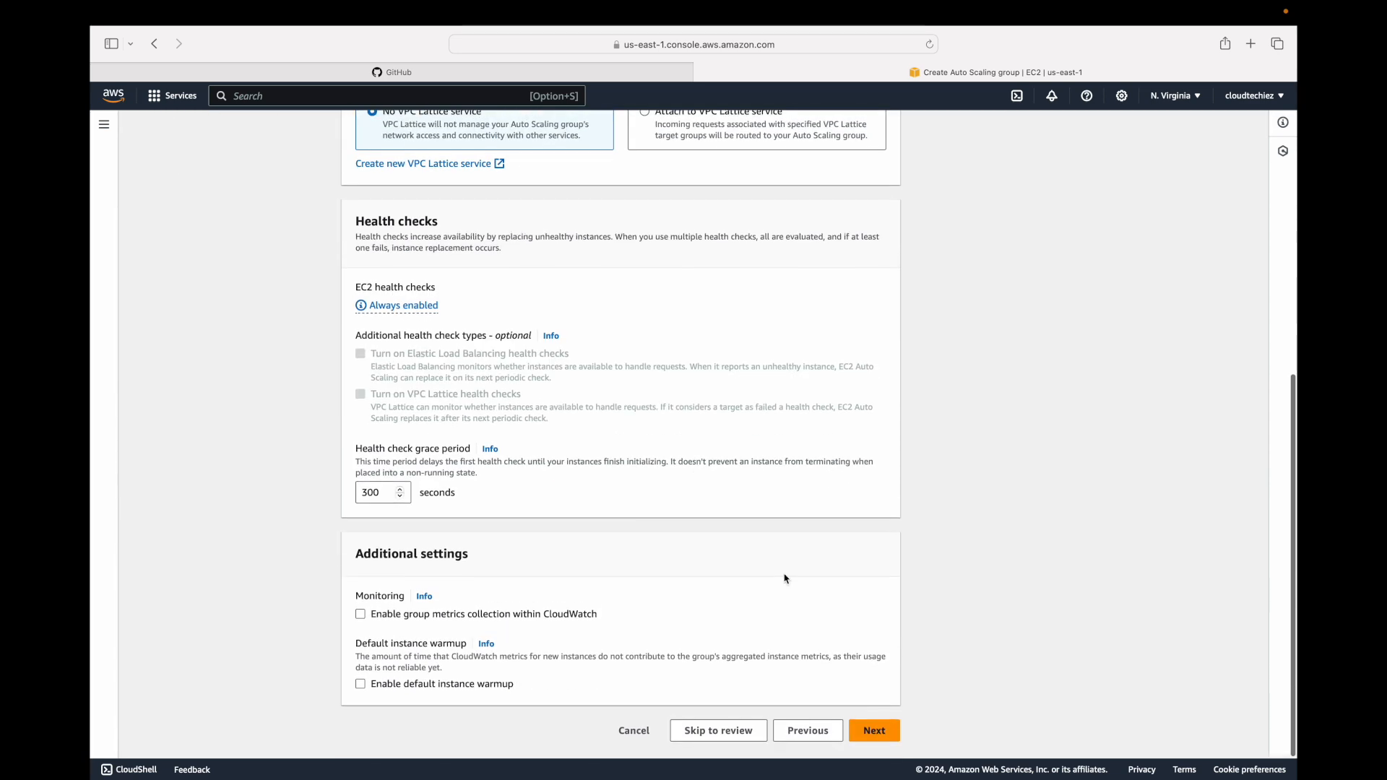
{"action": "left_click", "coordinate": [875, 731]}
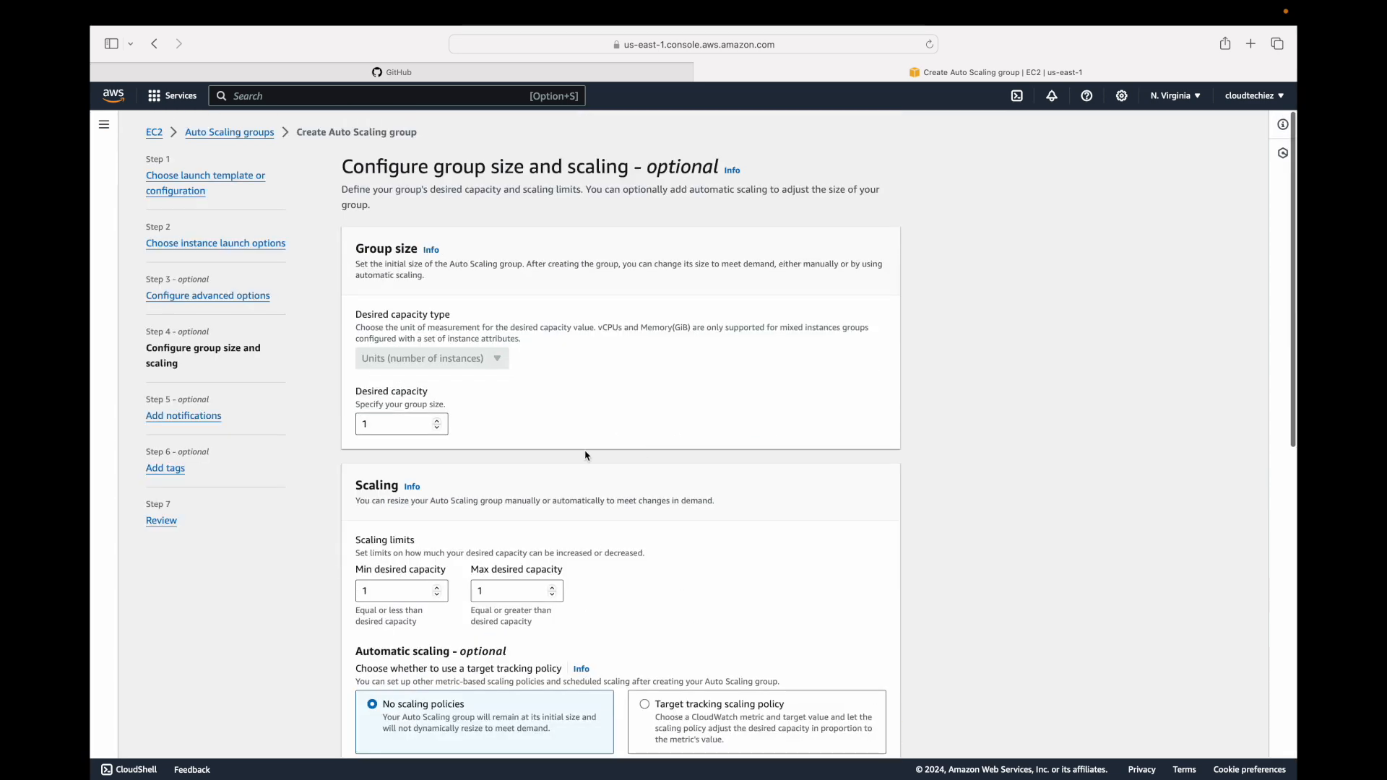
Set the group's desired capacity to 2 and its maximum desired capacity to 4.
{"action": "double_click", "coordinate": [390, 426]}
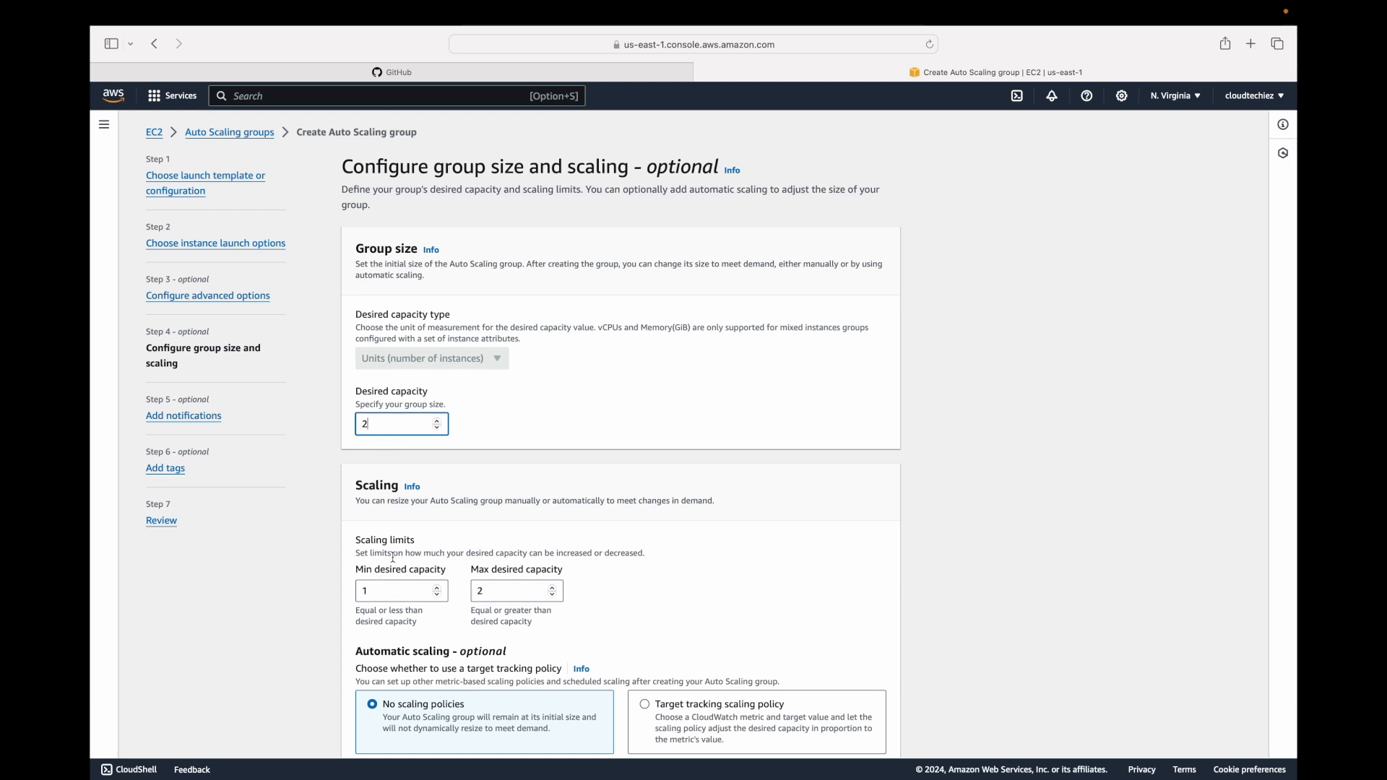
{"action": "scroll", "coordinate": [393, 557], "scroll_direction": "down", "scroll_amount": 5}
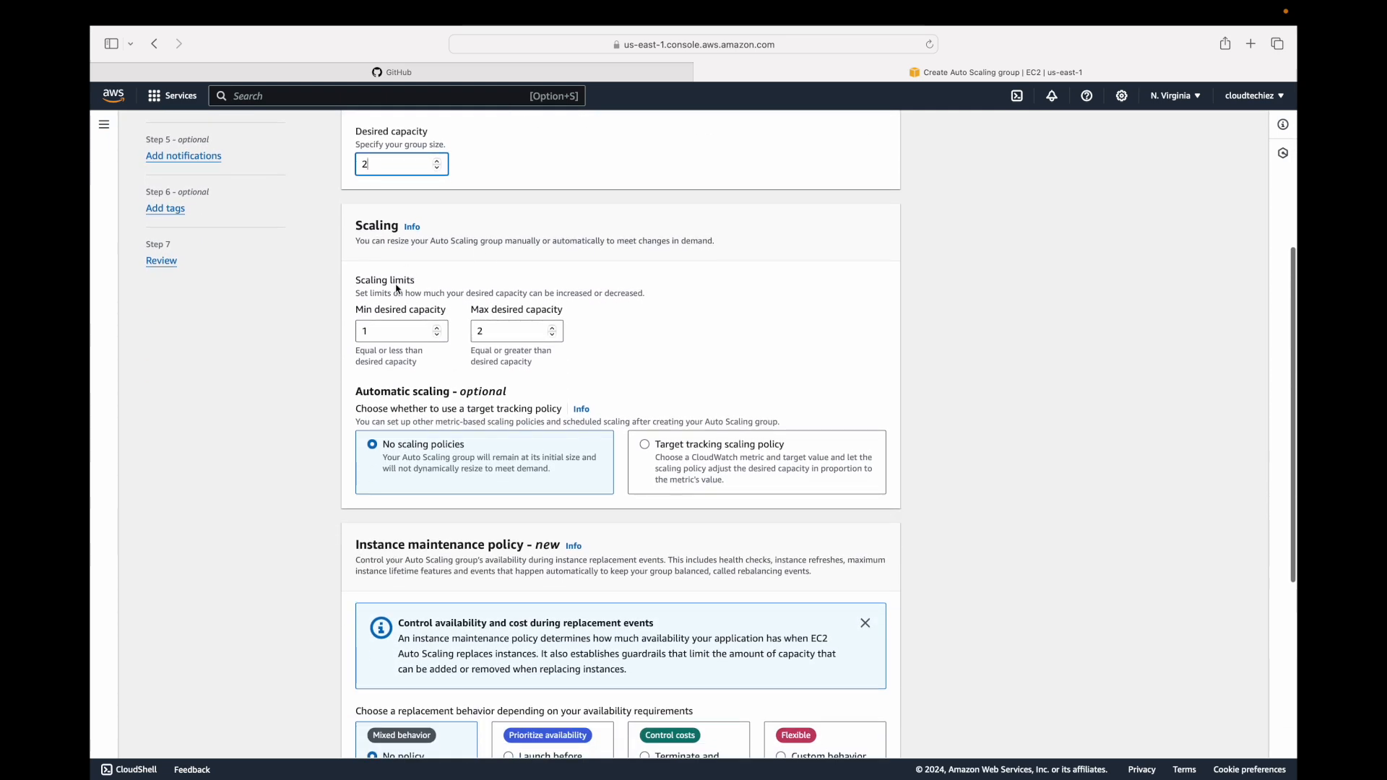
{"action": "scroll", "coordinate": [362, 319], "scroll_direction": "up", "scroll_amount": 5}
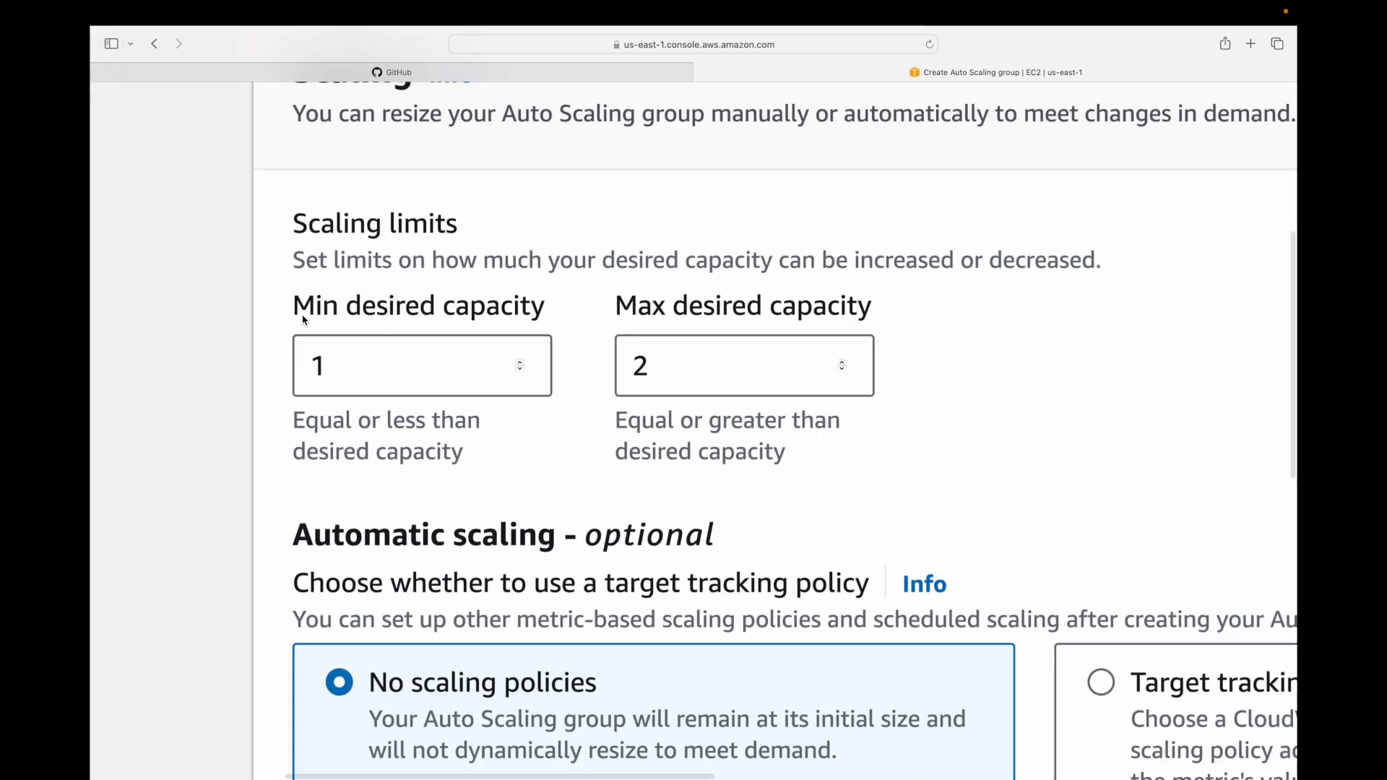
{"action": "left_click_drag", "start_coordinate": [295, 306], "coordinate": [854, 331]}
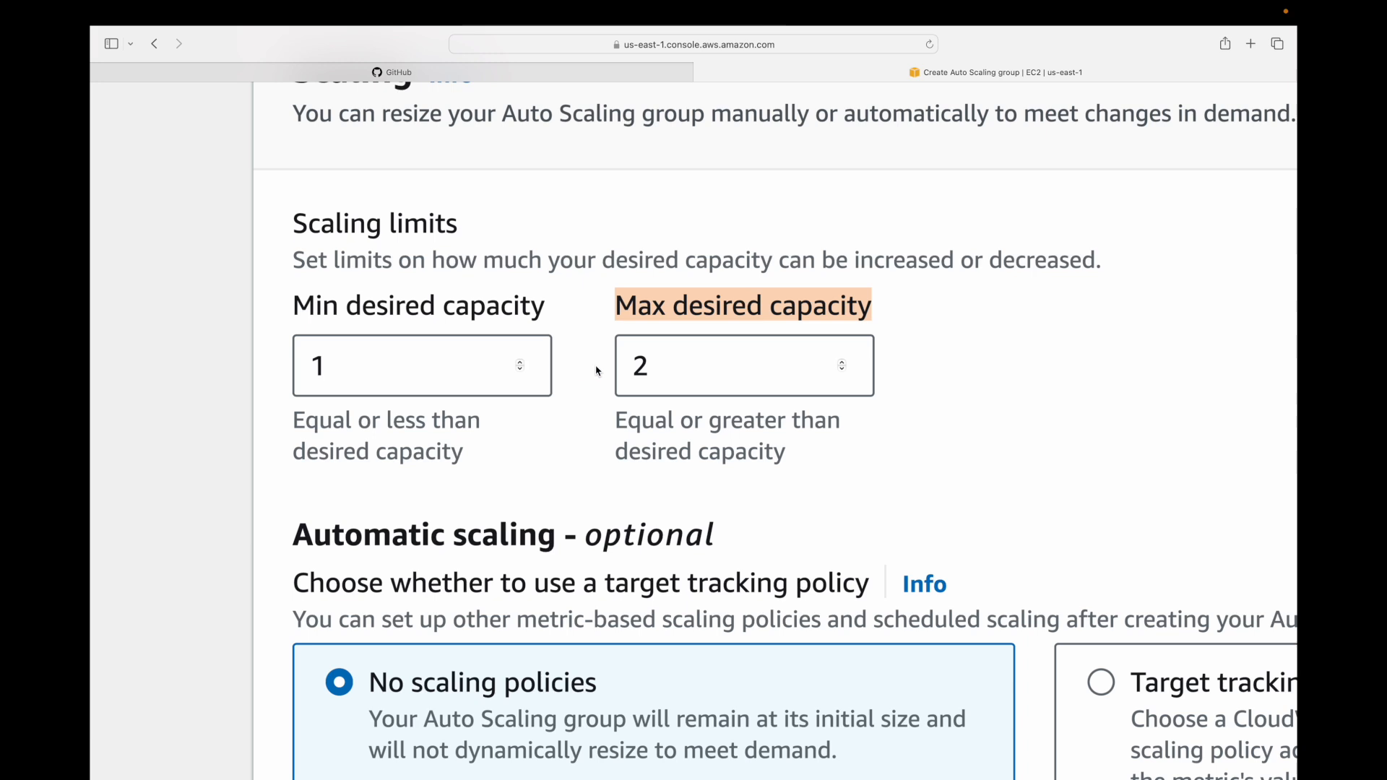
{"action": "double_click", "coordinate": [650, 363]}
{"action": "type", "text": "0"}
{"action": "key", "text": "BackSpace"}
{"action": "type", "text": "4"}
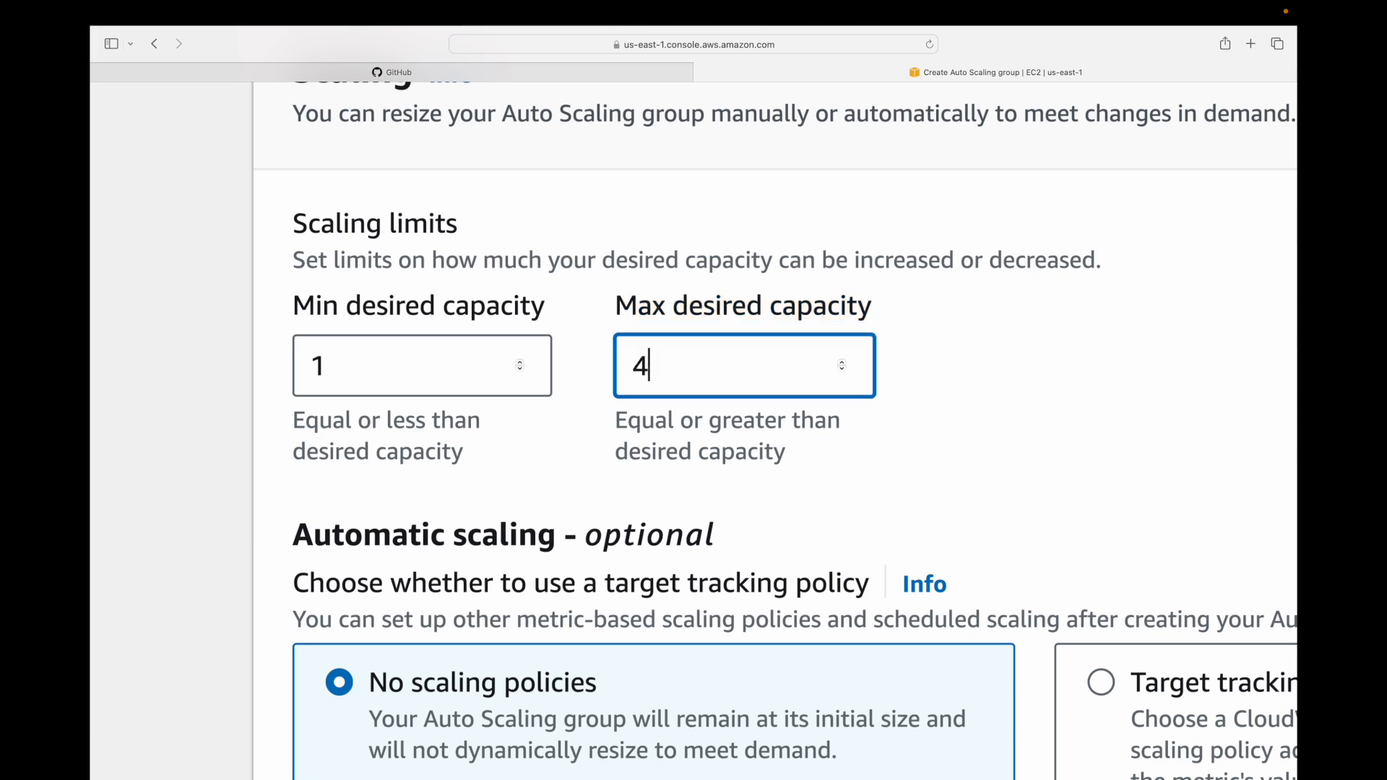
{"action": "key", "text": "super+minus"}
{"action": "key", "text": "super+minus"}
{"action": "left_click", "coordinate": [688, 332]}
{"action": "scroll", "coordinate": [688, 335], "scroll_direction": "up", "scroll_amount": 2}
{"action": "scroll", "coordinate": [688, 334], "scroll_direction": "up", "scroll_amount": 5}
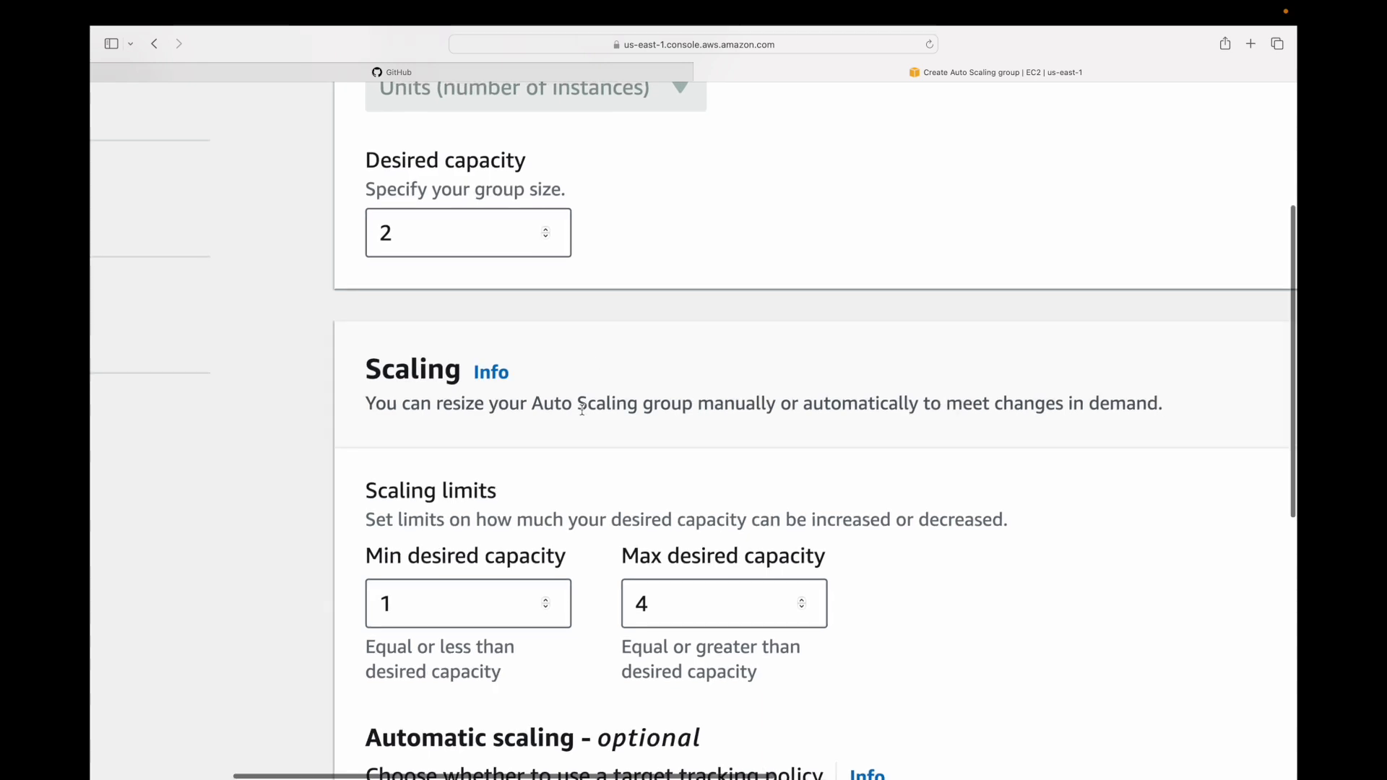
Enable a target tracking scaling policy with Average CPU utilization as its metric type.
{"action": "scroll", "coordinate": [586, 497], "scroll_direction": "down", "scroll_amount": 3}
{"action": "scroll", "coordinate": [586, 496], "scroll_direction": "down", "scroll_amount": 1}
{"action": "scroll", "coordinate": [588, 497], "scroll_direction": "down", "scroll_amount": 6}
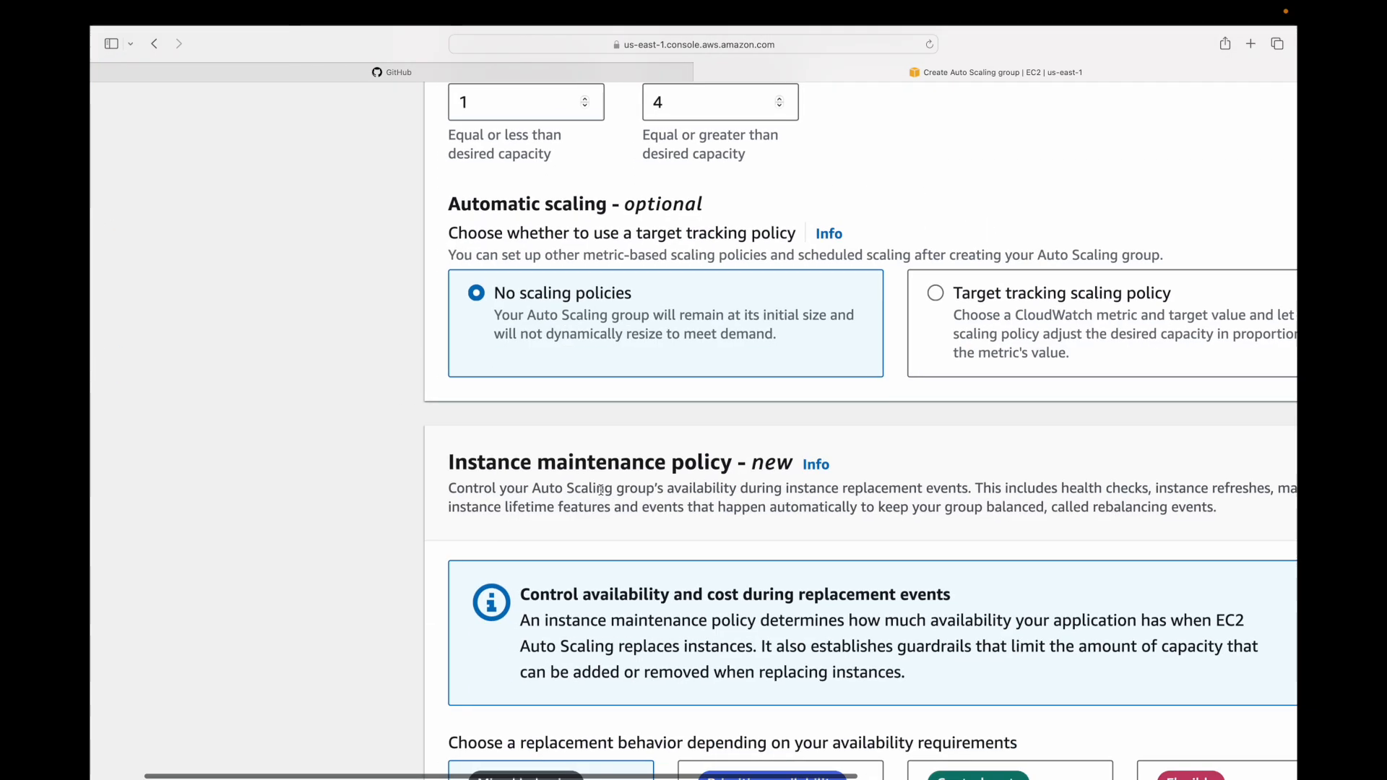
{"action": "scroll", "coordinate": [546, 438], "scroll_direction": "right", "scroll_amount": 3}
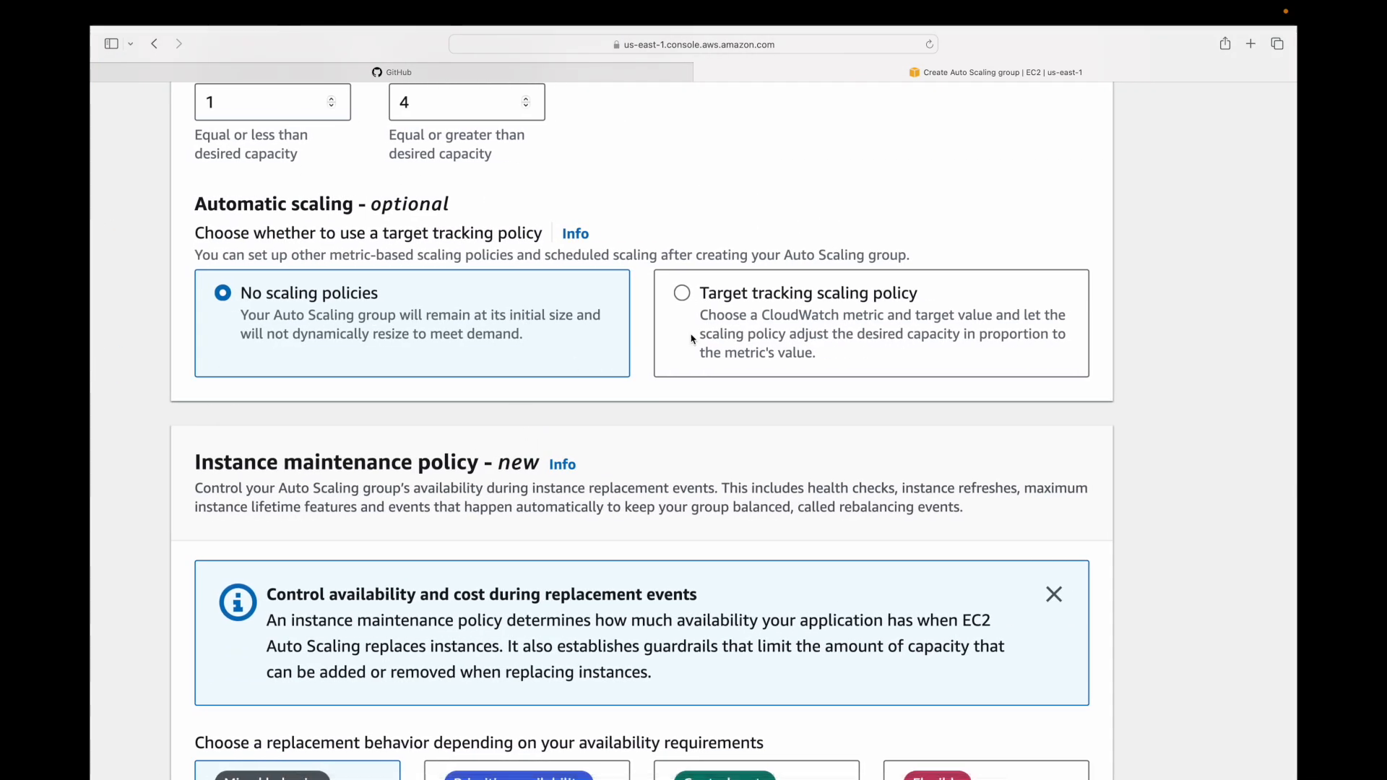
{"action": "left_click", "coordinate": [682, 292]}
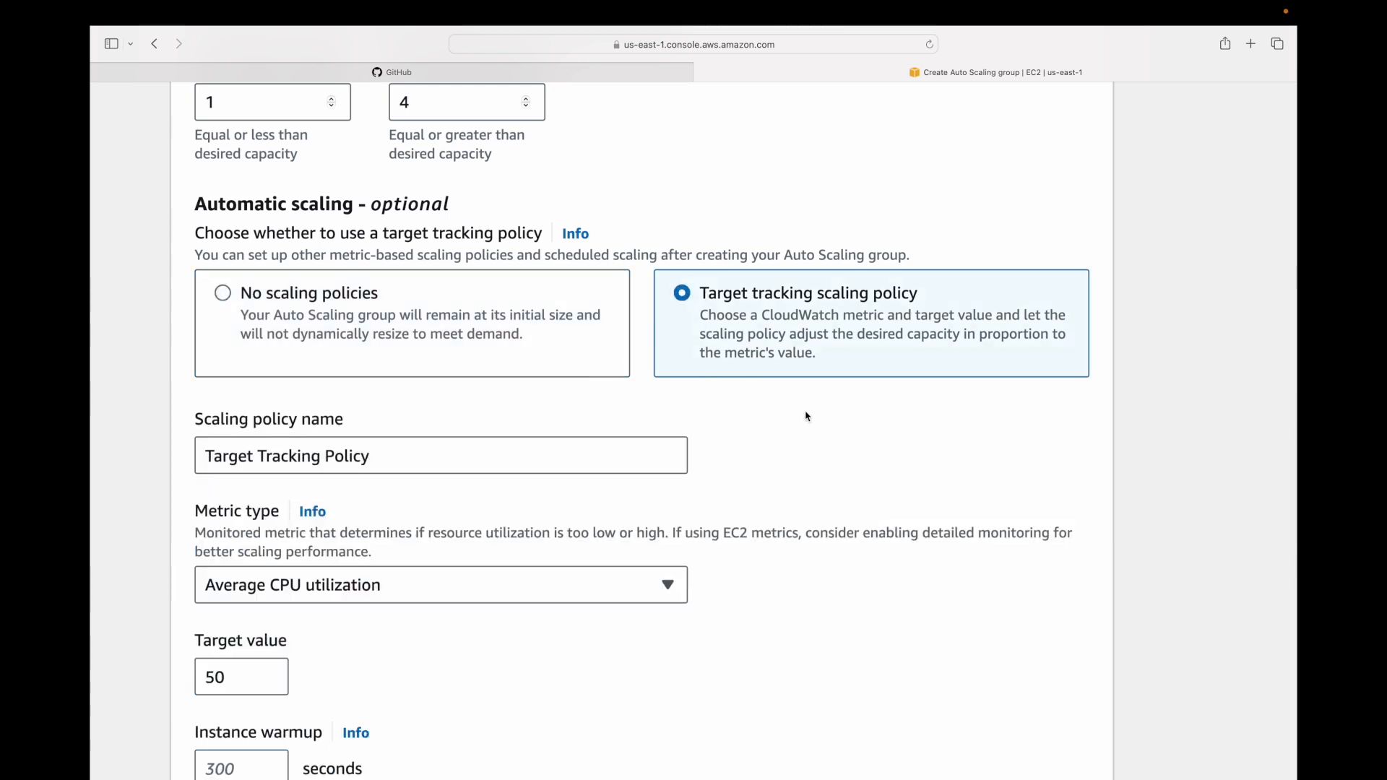
{"action": "scroll", "coordinate": [805, 411], "scroll_direction": "down", "scroll_amount": 1}
{"action": "left_click", "coordinate": [253, 355]}
{"action": "key", "text": "super+a"}
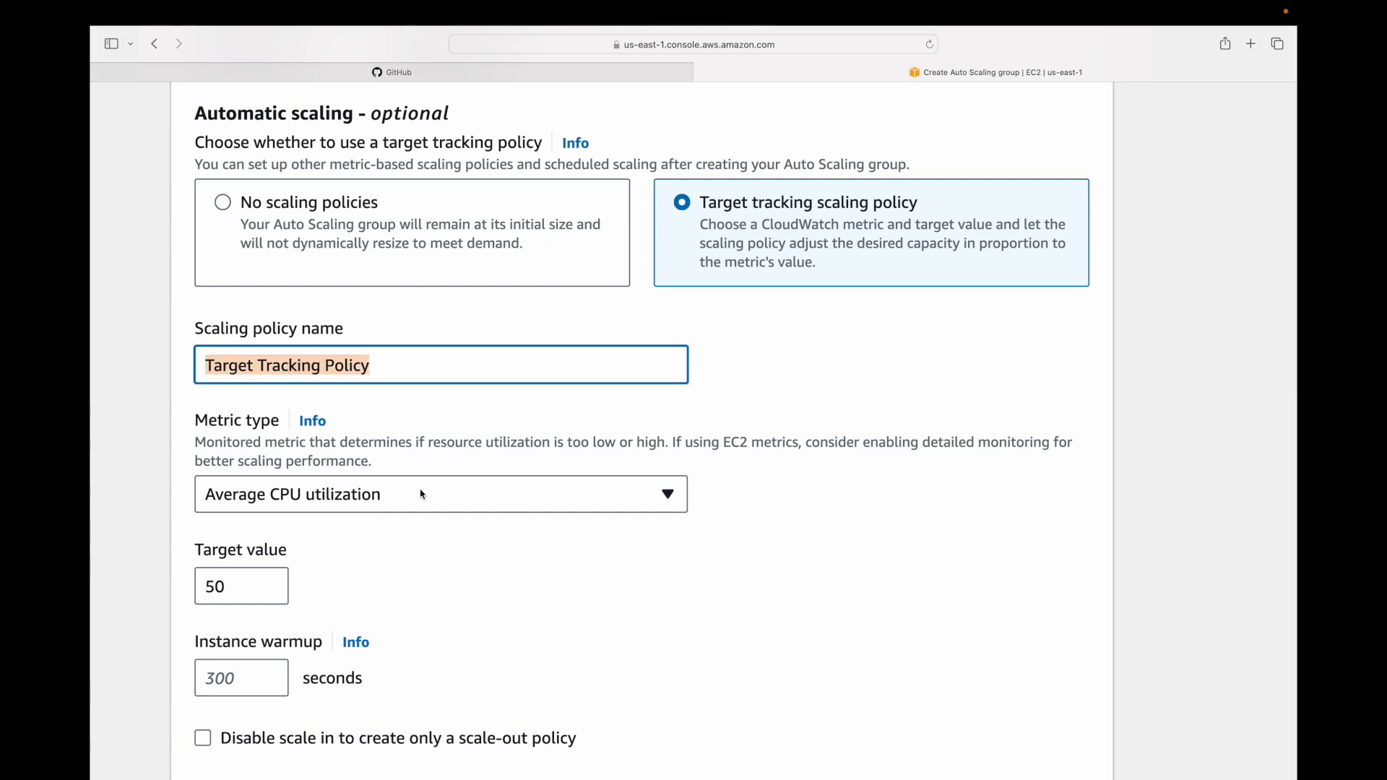
{"action": "scroll", "coordinate": [363, 492], "scroll_direction": "down", "scroll_amount": 1}
{"action": "left_click", "coordinate": [629, 475]}
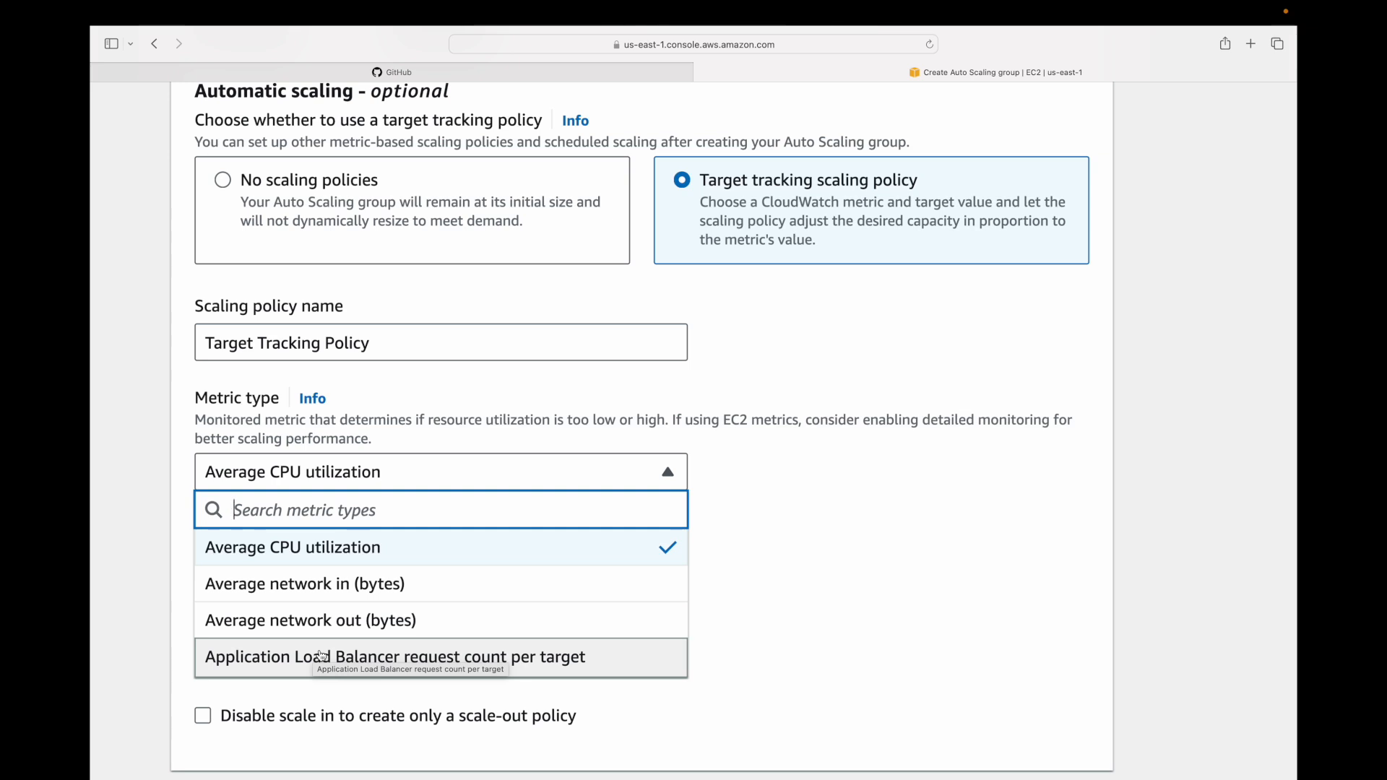
{"action": "left_click", "coordinate": [320, 558]}
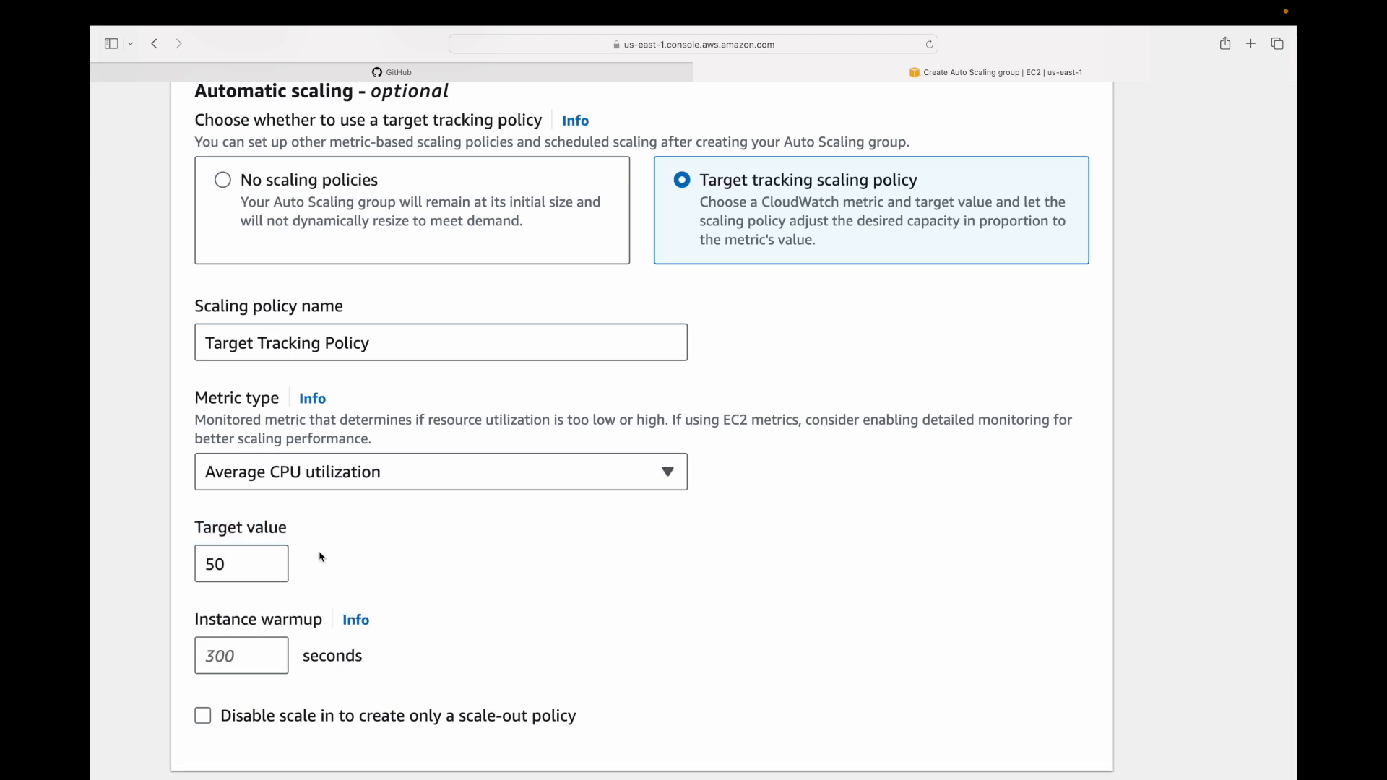
Set the tracking policy's target value to 10 and its instance warmup to 60 seconds.
{"action": "scroll", "coordinate": [505, 557], "scroll_direction": "down", "scroll_amount": 3}
{"action": "double_click", "coordinate": [215, 426]}
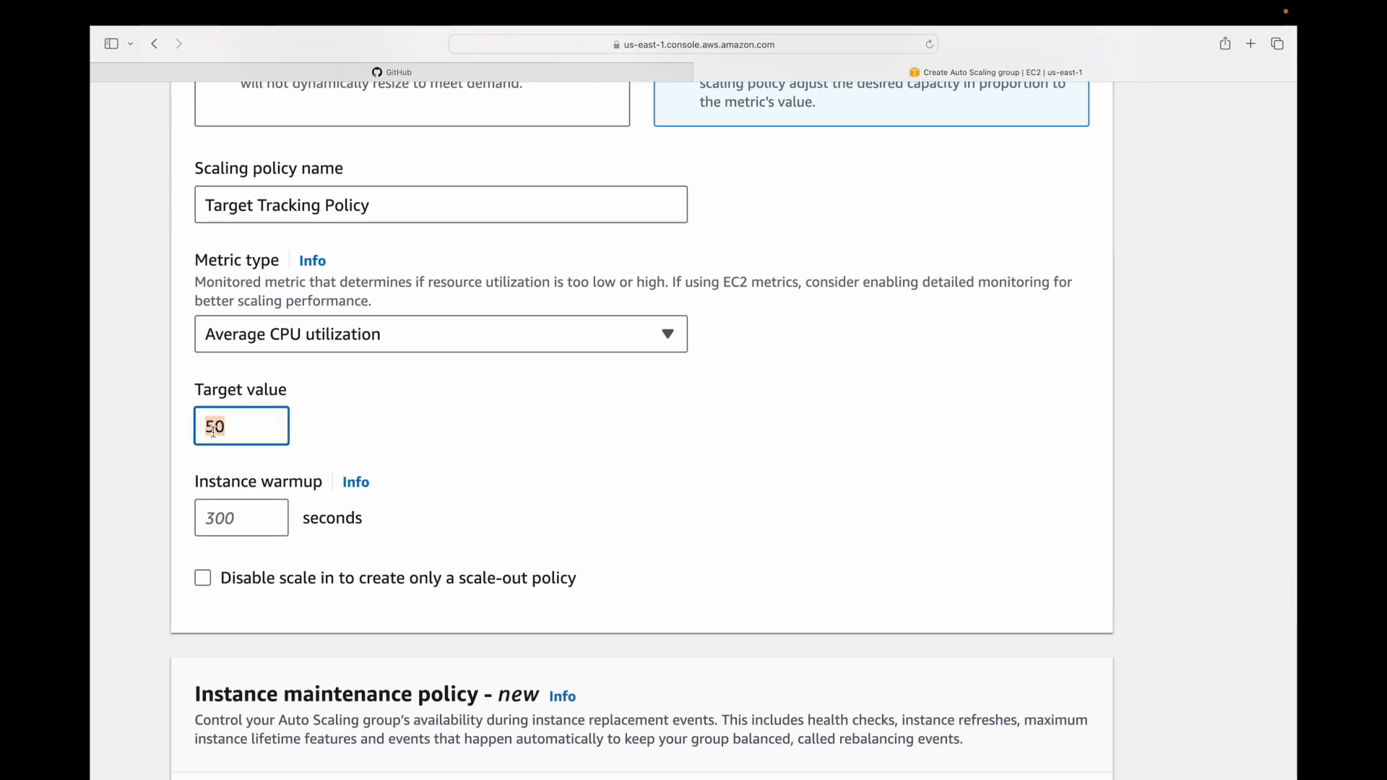
{"action": "type", "text": "10"}
{"action": "left_click", "coordinate": [562, 467]}
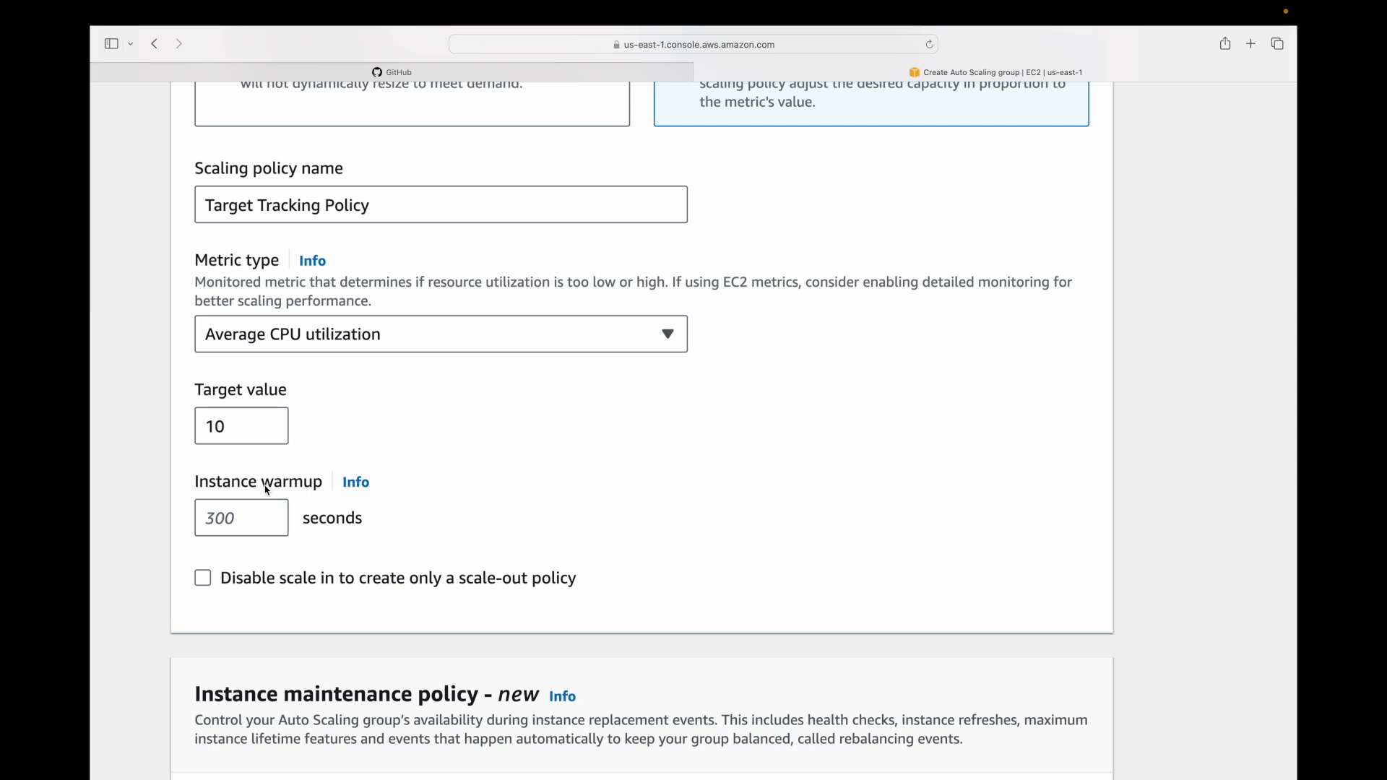
{"action": "left_click", "coordinate": [198, 483]}
{"action": "left_click_drag", "start_coordinate": [198, 483], "coordinate": [318, 497]}
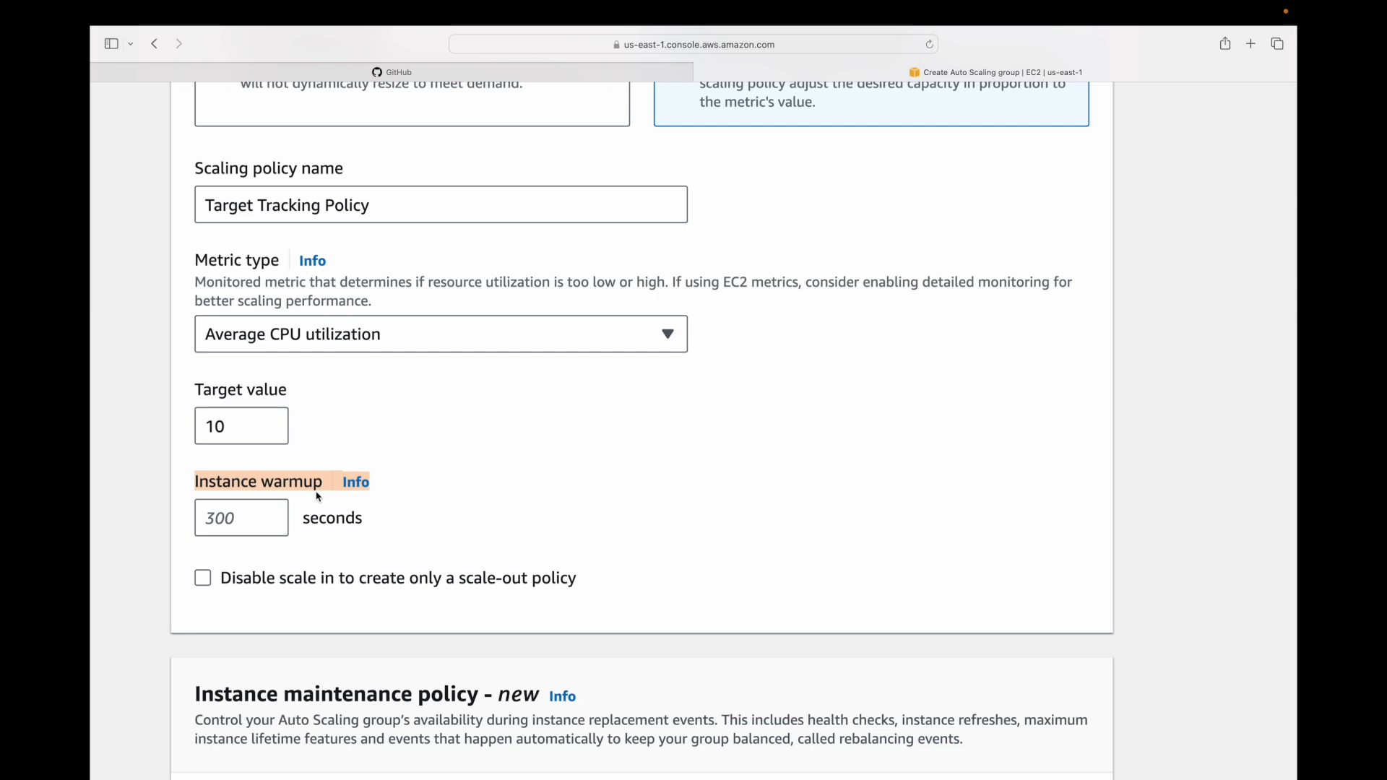
{"action": "left_click", "coordinate": [203, 518]}
{"action": "type", "text": "60"}
{"action": "left_click", "coordinate": [459, 509]}
Keep the No policy maintenance behavior, add no notifications and continue to the tags.
{"action": "scroll", "coordinate": [524, 502], "scroll_direction": "down", "scroll_amount": 7}
{"action": "scroll", "coordinate": [524, 503], "scroll_direction": "up", "scroll_amount": 2}
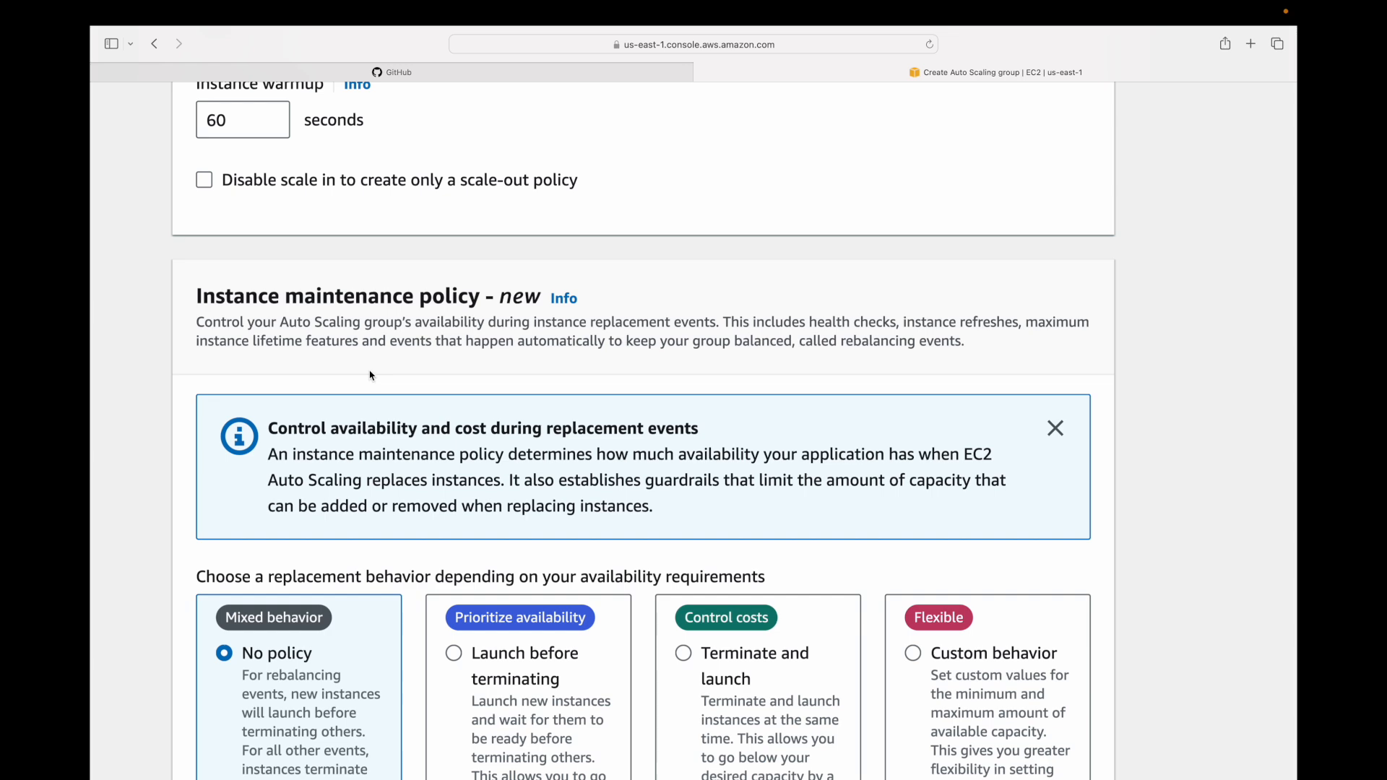
{"action": "scroll", "coordinate": [448, 434], "scroll_direction": "down", "scroll_amount": 3}
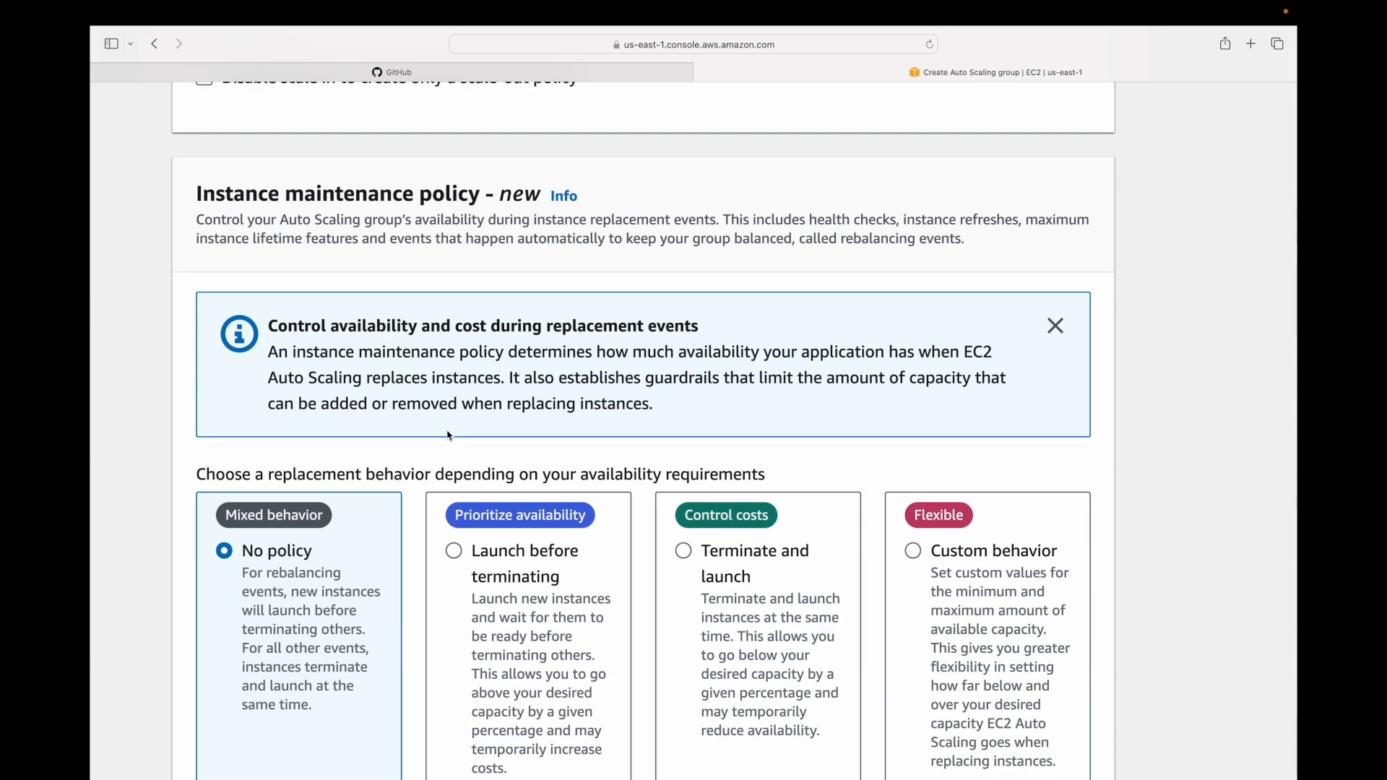
{"action": "scroll", "coordinate": [488, 494], "scroll_direction": "down", "scroll_amount": 3}
{"action": "scroll", "coordinate": [487, 494], "scroll_direction": "down", "scroll_amount": 3}
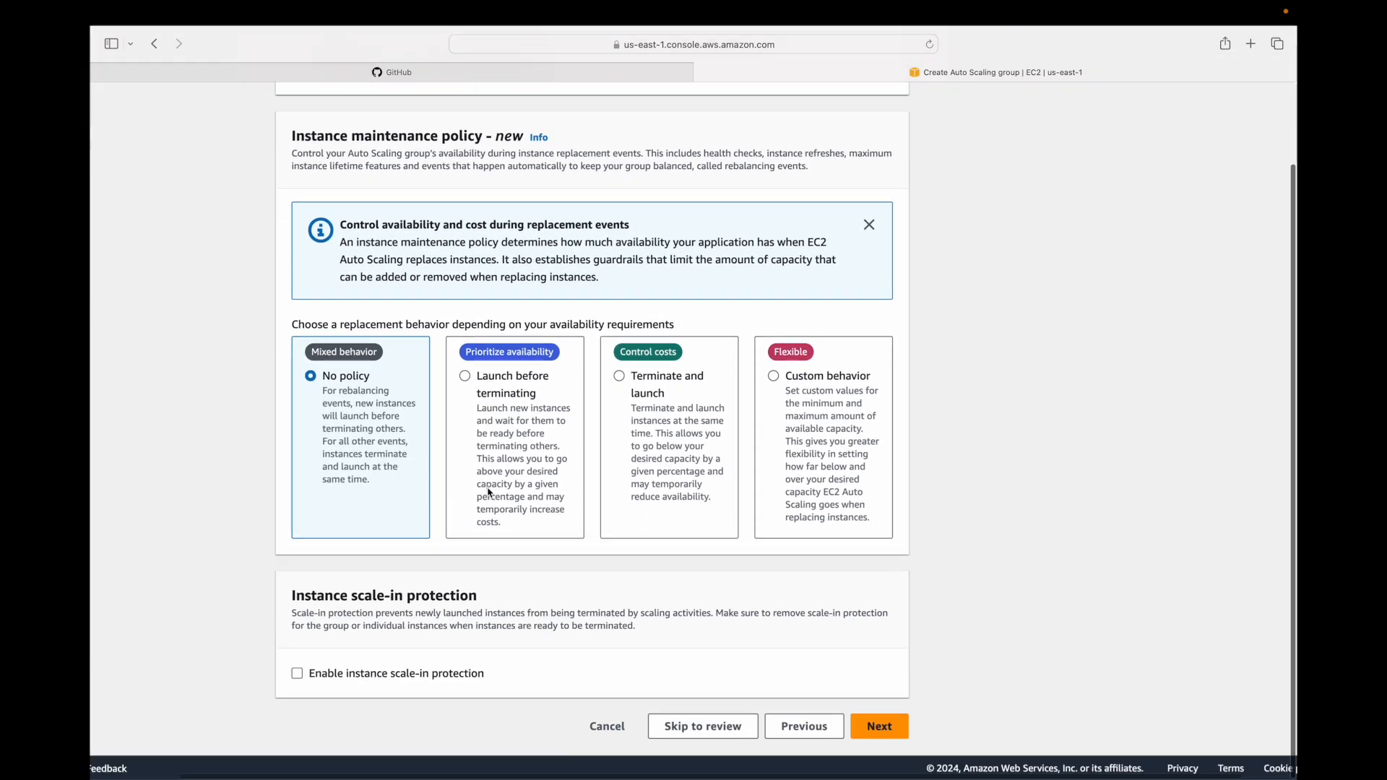
{"action": "left_click", "coordinate": [875, 728]}
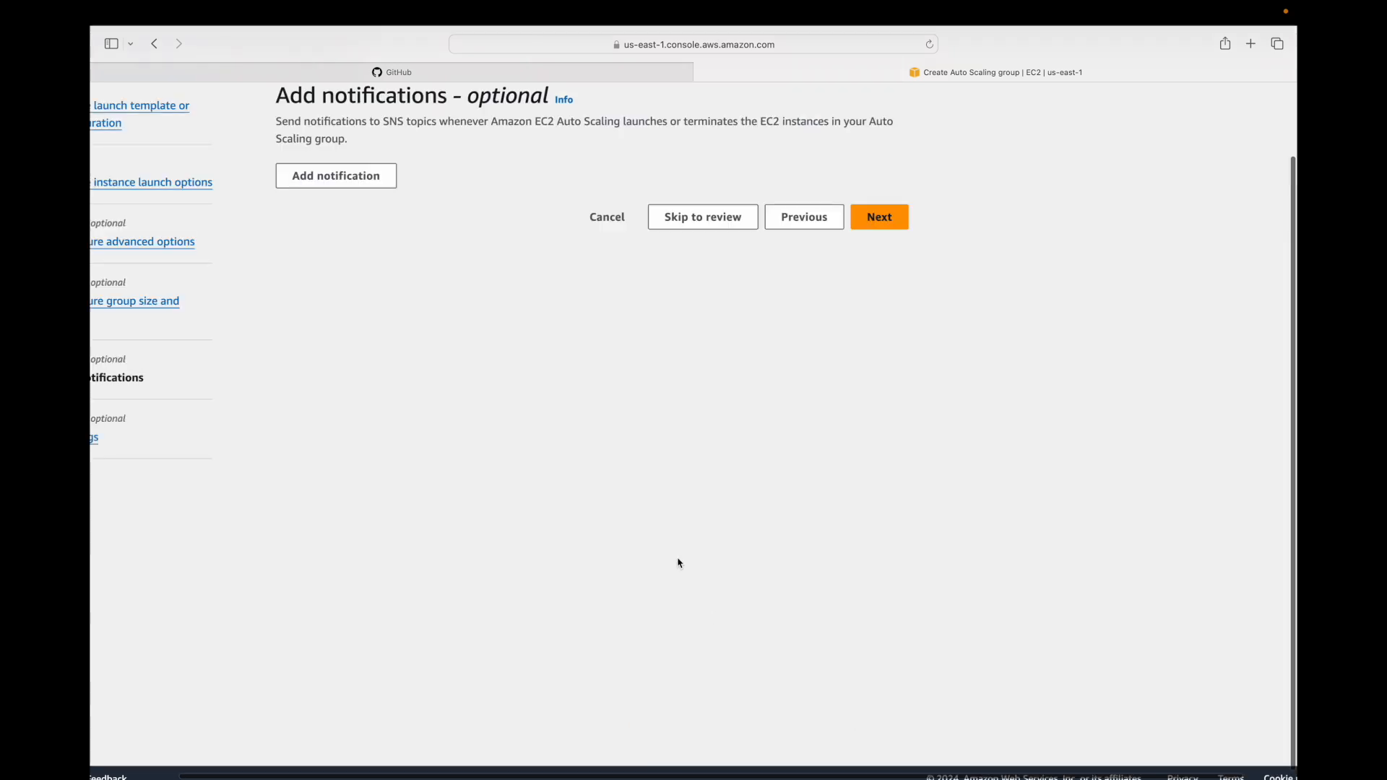
{"action": "scroll", "coordinate": [520, 325], "scroll_direction": "up", "scroll_amount": 2}
{"action": "left_click", "coordinate": [880, 300]}
Tag the group with key Name and value Scaling_policy_demo, and continue to the review.
{"action": "left_click", "coordinate": [334, 439]}
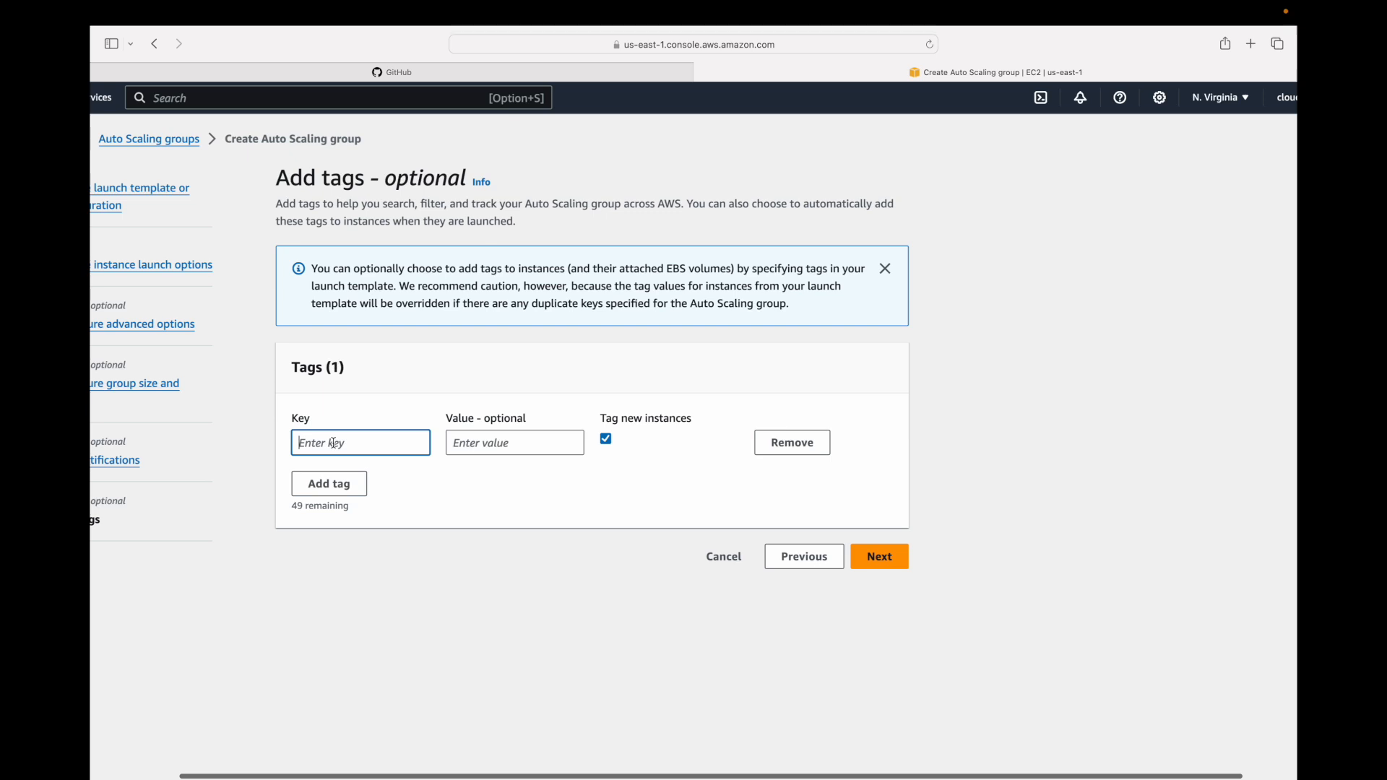
{"action": "type", "text": "Name"}
{"action": "key", "text": "Tab"}
{"action": "type", "text": "Sc"}
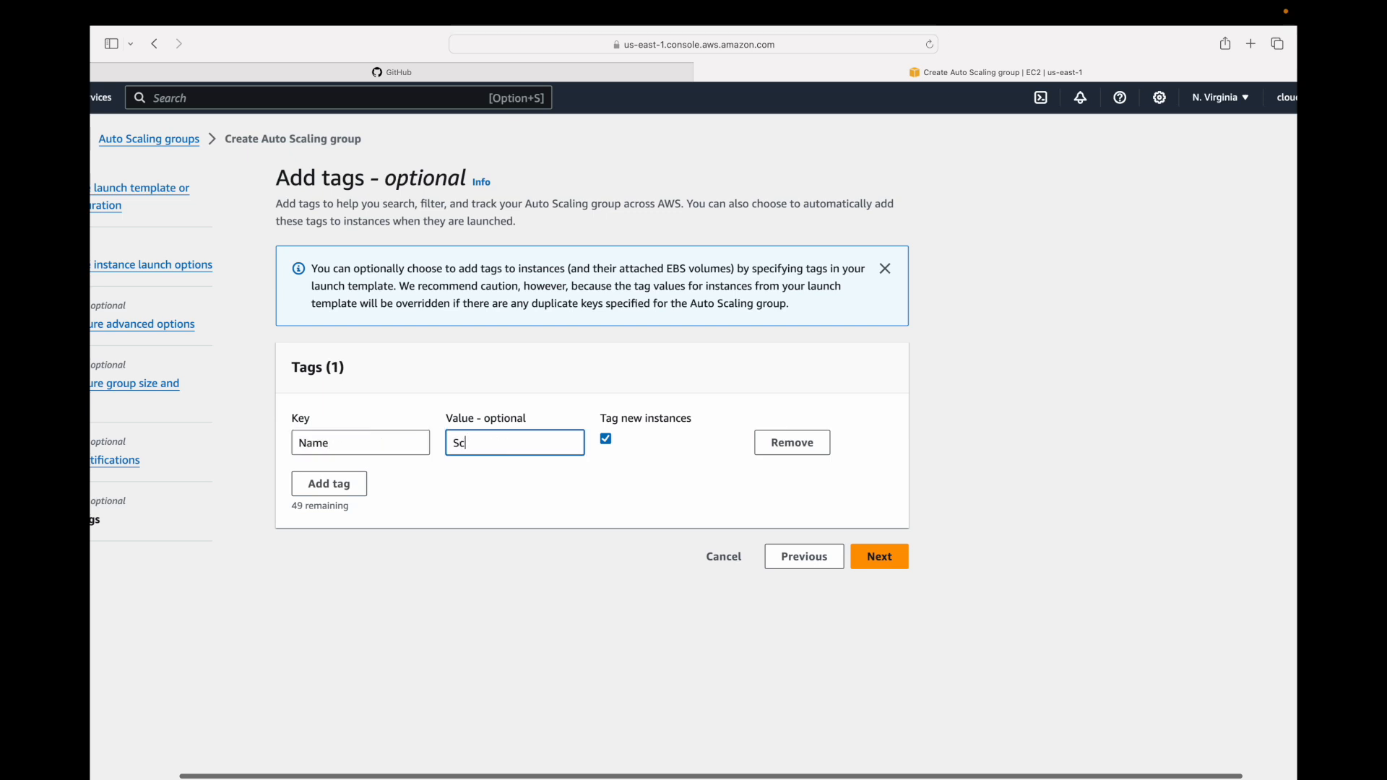
{"action": "type", "text": "aling_policy_demo"}
{"action": "left_click", "coordinate": [867, 555]}
Review the configured group size, scaling policy and remaining settings, and create the Auto Scaling group.
{"action": "scroll", "coordinate": [641, 527], "scroll_direction": "down", "scroll_amount": 6}
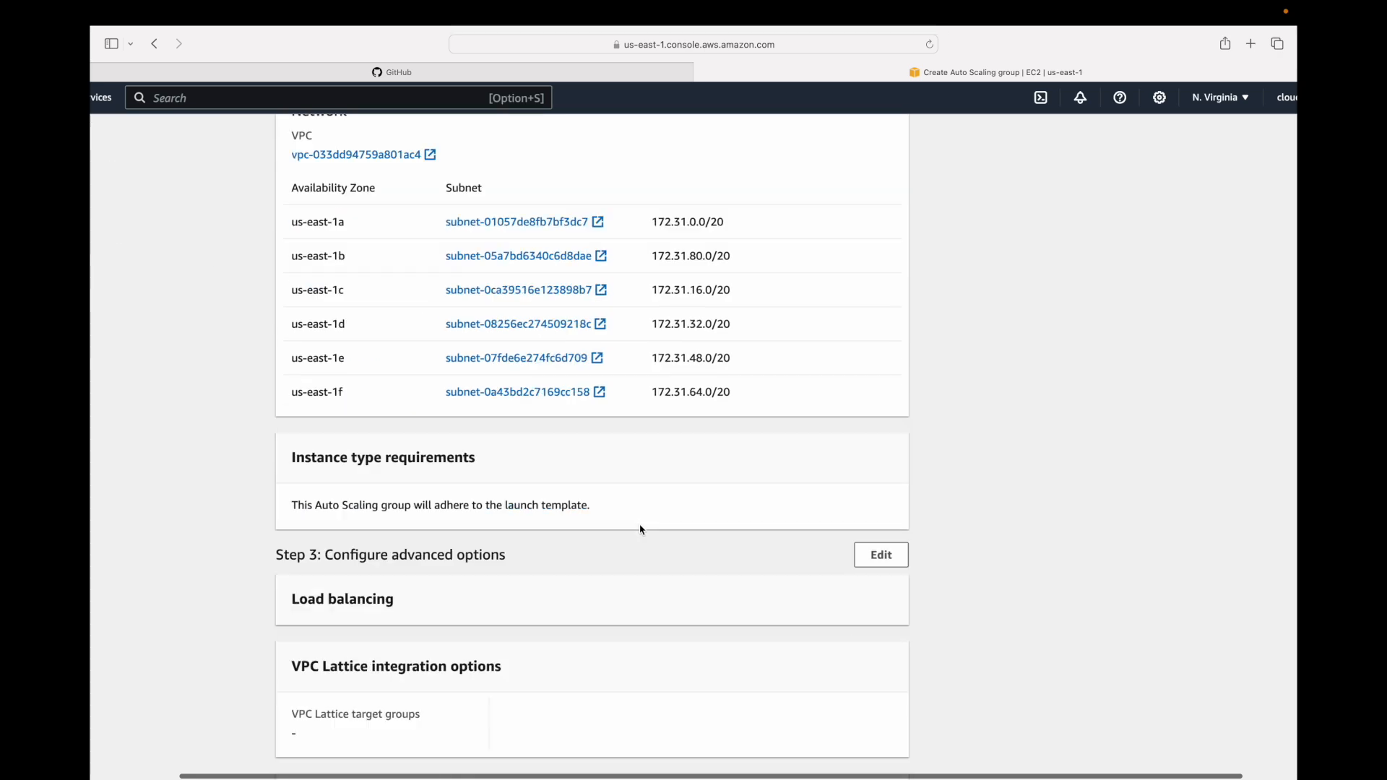
{"action": "scroll", "coordinate": [641, 530], "scroll_direction": "down", "scroll_amount": 10}
{"action": "scroll", "coordinate": [487, 556], "scroll_direction": "down", "scroll_amount": 3}
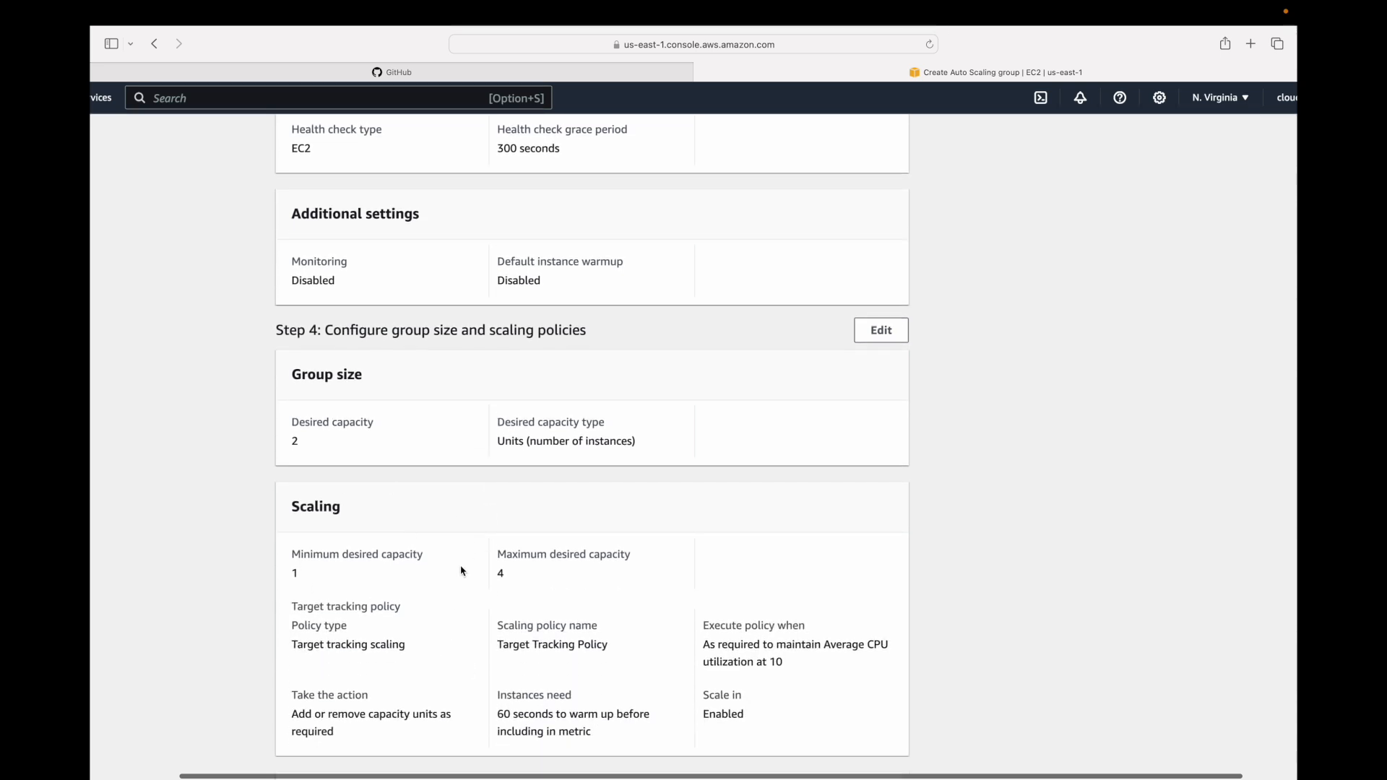
{"action": "scroll", "coordinate": [463, 571], "scroll_direction": "down", "scroll_amount": 3}
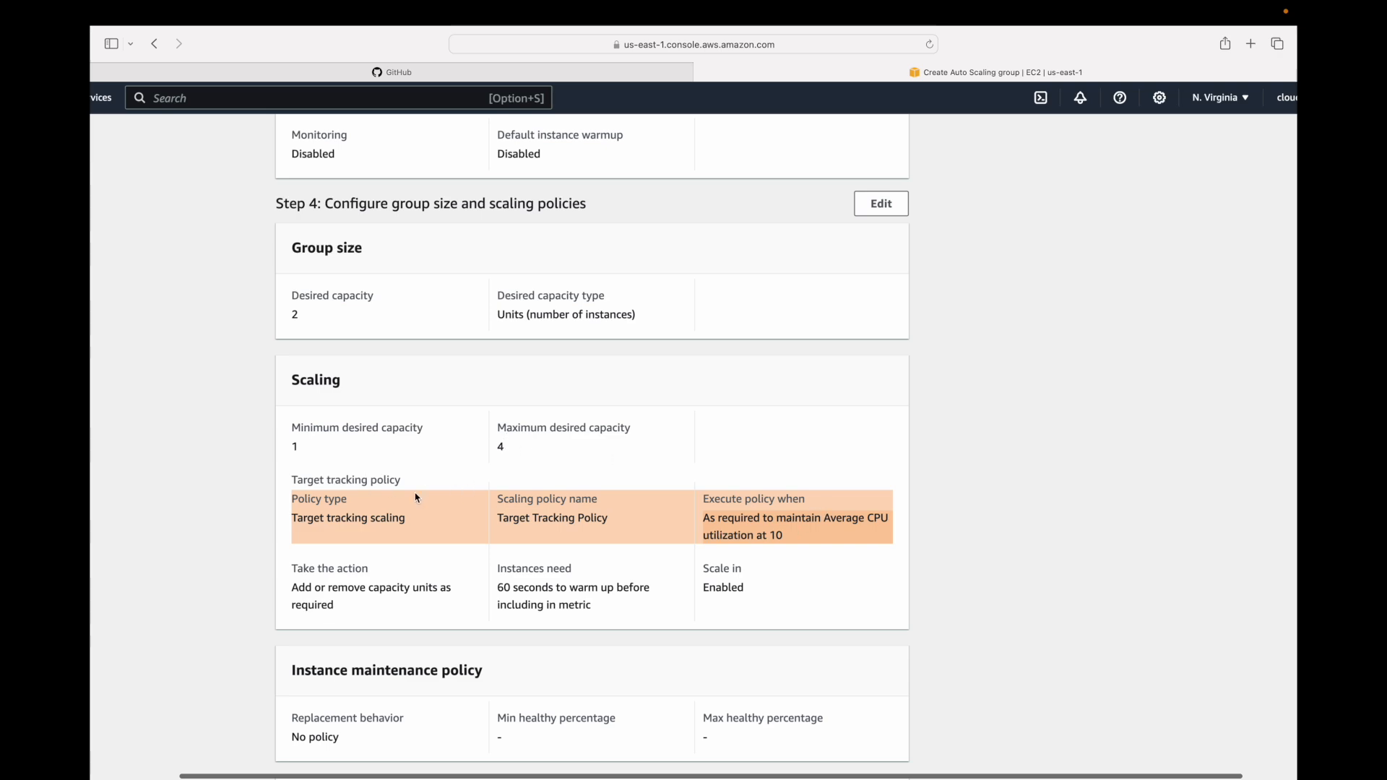
{"action": "scroll", "coordinate": [426, 513], "scroll_direction": "down", "scroll_amount": 7}
{"action": "scroll", "coordinate": [811, 659], "scroll_direction": "up", "scroll_amount": 1}
{"action": "scroll", "coordinate": [824, 672], "scroll_direction": "down", "scroll_amount": 2}
{"action": "left_click", "coordinate": [830, 732]}
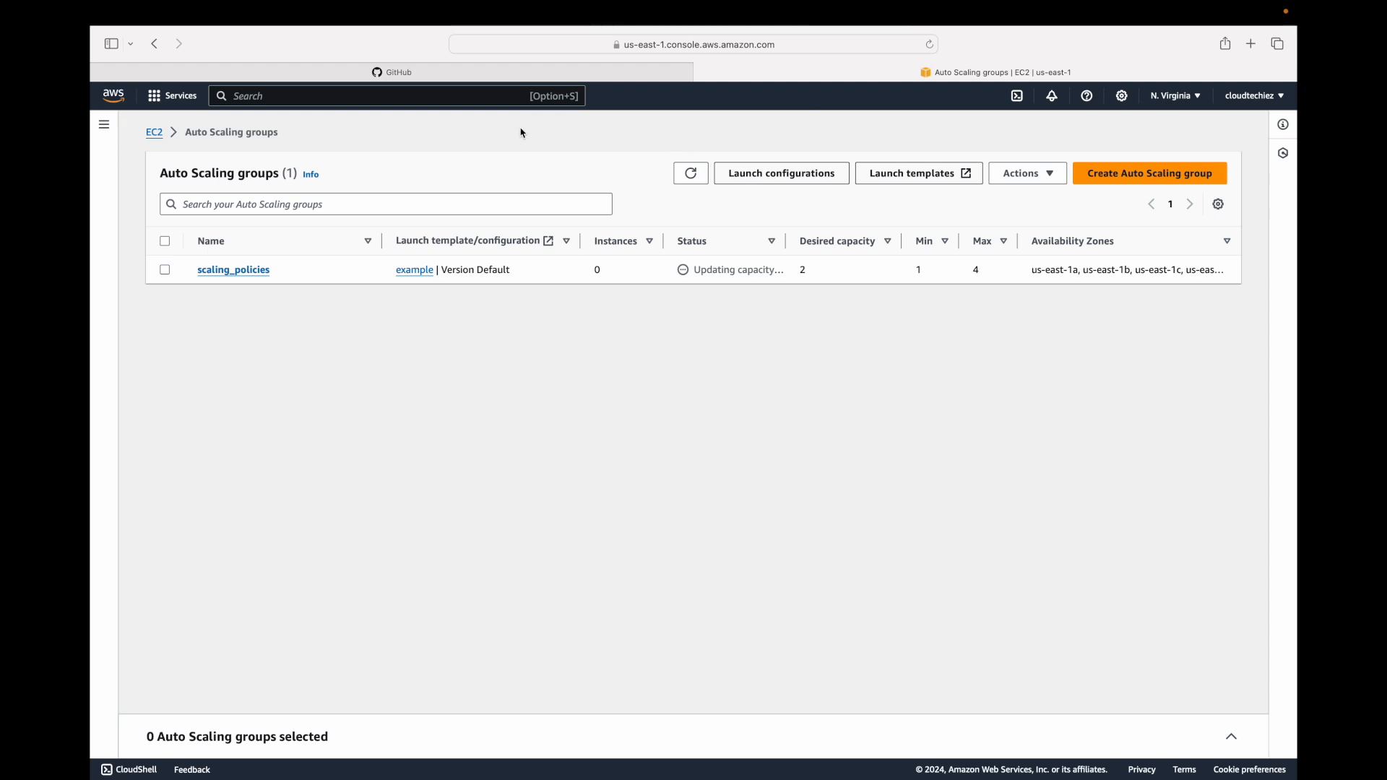
Open the EC2 dashboard in a separate browser tab, show the running instances and refresh the list.
{"action": "left_click", "coordinate": [179, 97]}
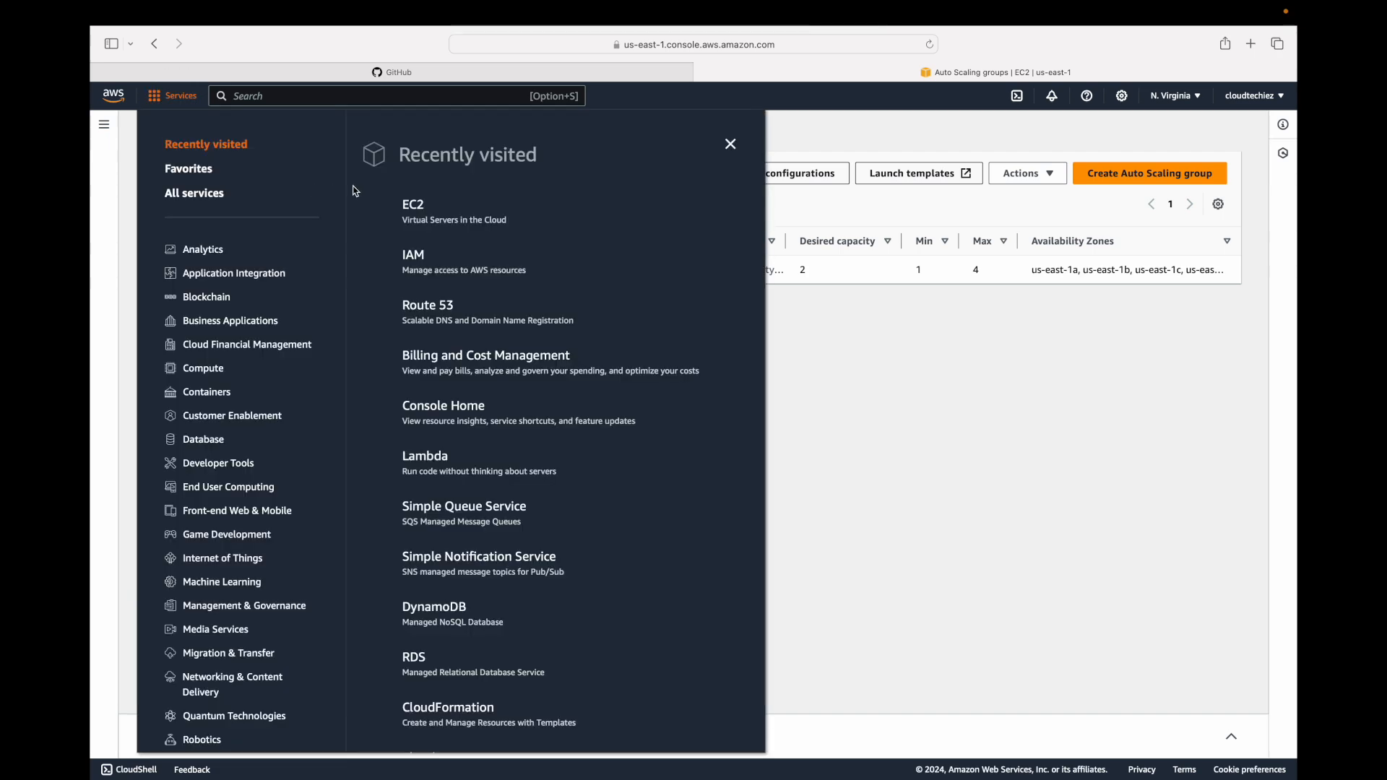
{"action": "left_click", "coordinate": [412, 205], "text": "super"}
{"action": "left_click", "coordinate": [997, 69]}
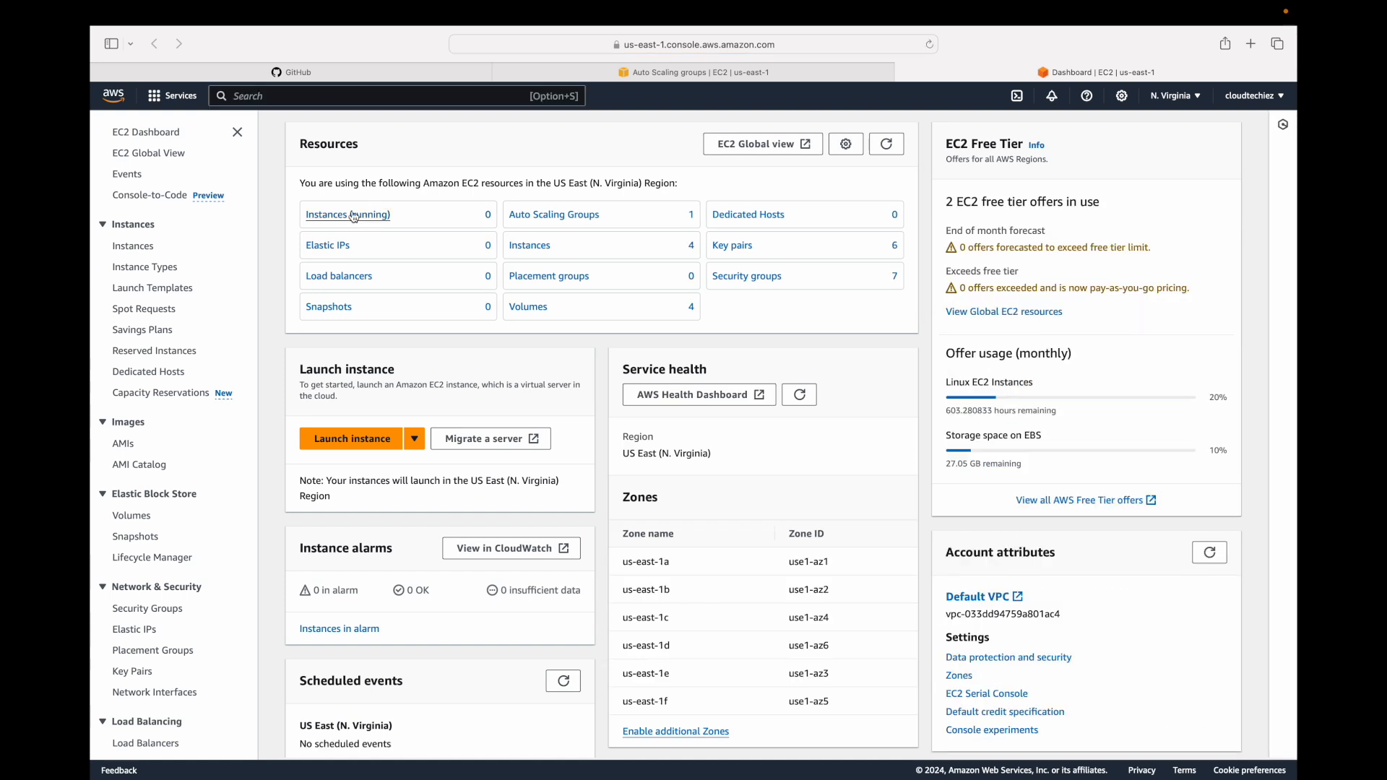
{"action": "left_click", "coordinate": [354, 214]}
{"action": "left_click", "coordinate": [857, 128]}
{"action": "left_click", "coordinate": [858, 129]}
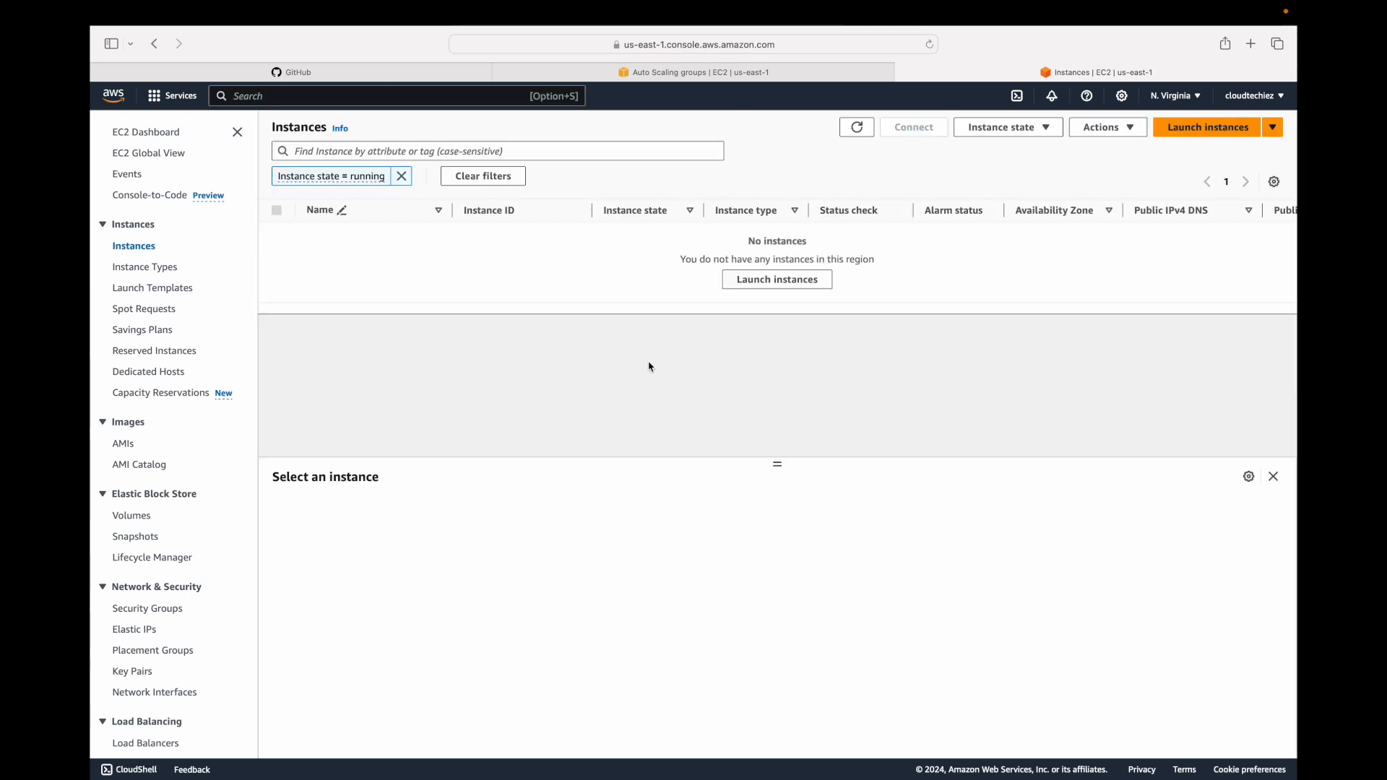
Return to the Auto Scaling groups list, check the scaling_policies group's desired capacity and refresh the list.
{"action": "left_click", "coordinate": [715, 73]}
{"action": "left_click", "coordinate": [833, 289]}
{"action": "left_click", "coordinate": [831, 273]}
{"action": "left_click", "coordinate": [691, 174]}
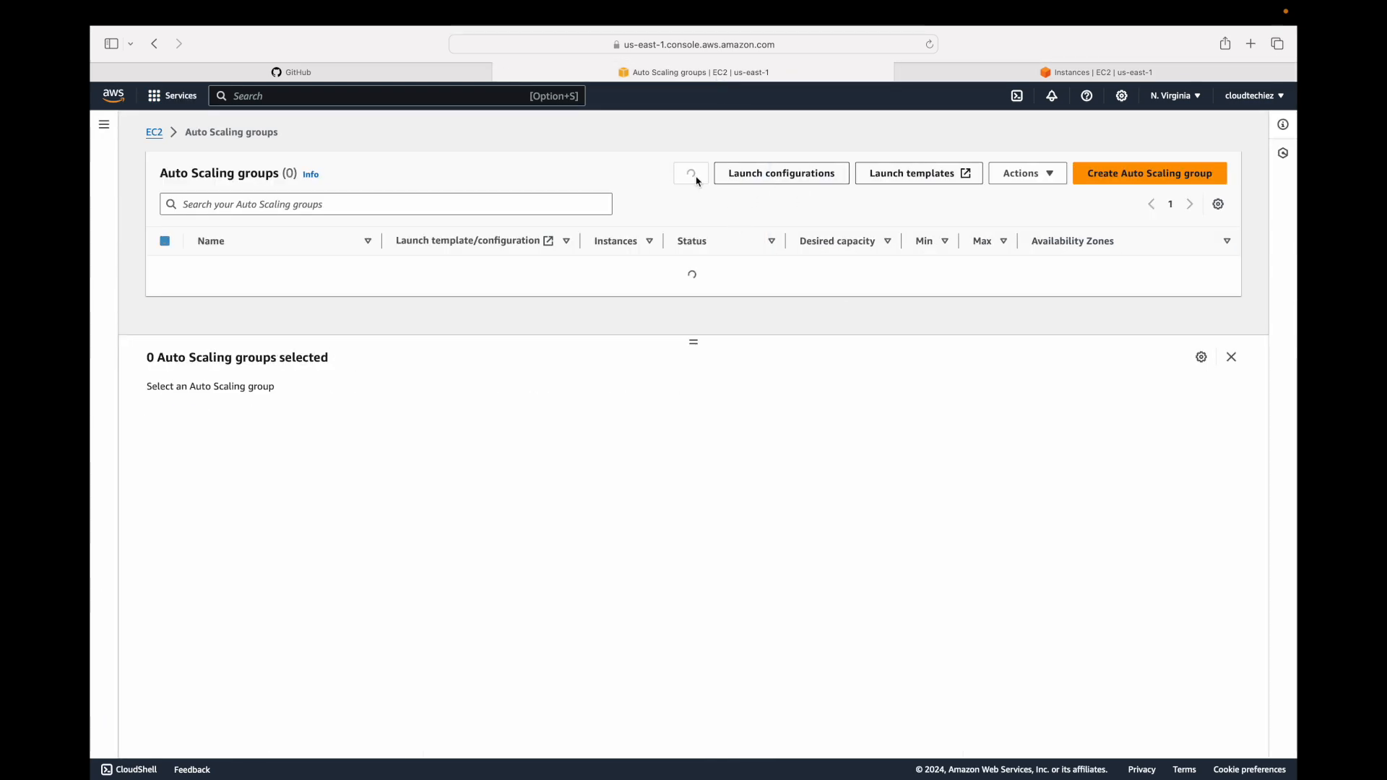
Compare the running Scaling_policy_demo instances with the desired capacity of the scaling_policies group, and show the group's details.
{"action": "left_click", "coordinate": [1077, 71]}
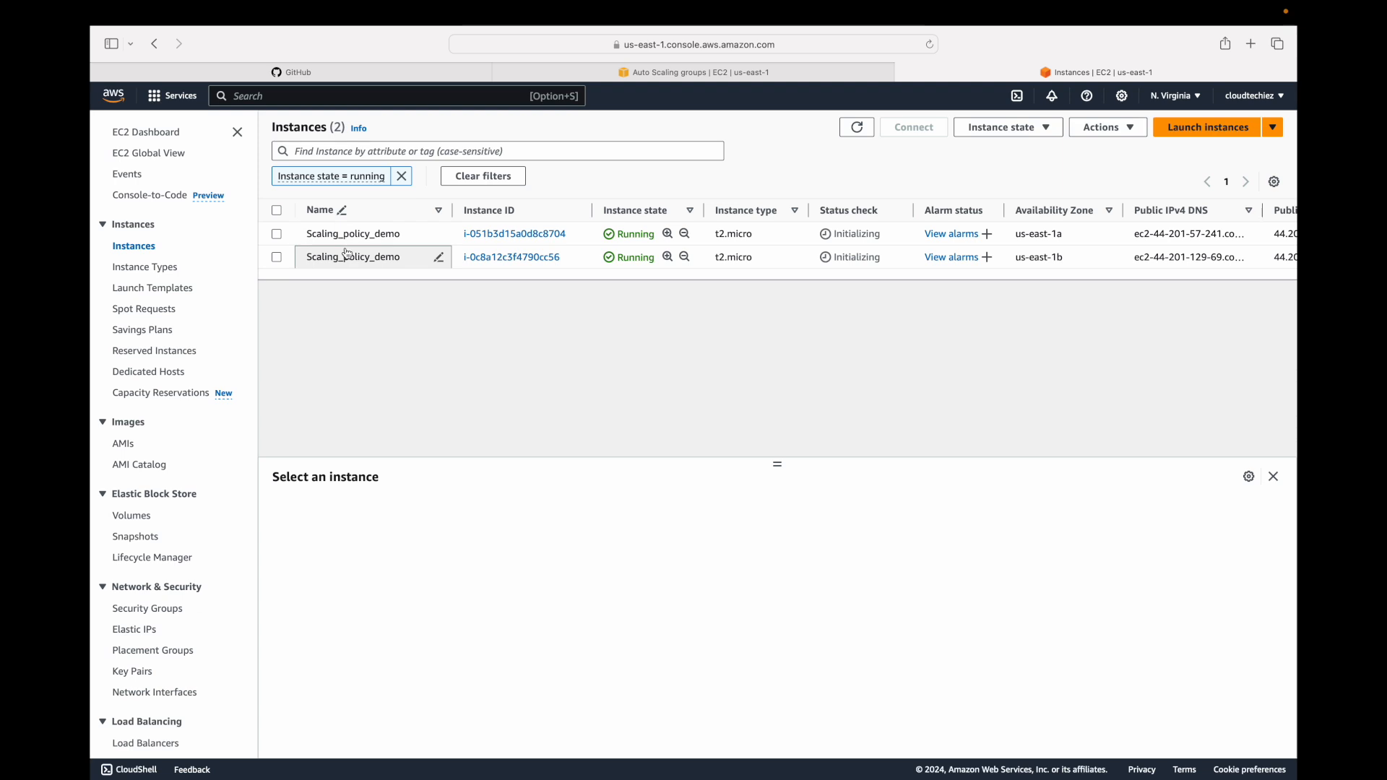
{"action": "left_click", "coordinate": [818, 78]}
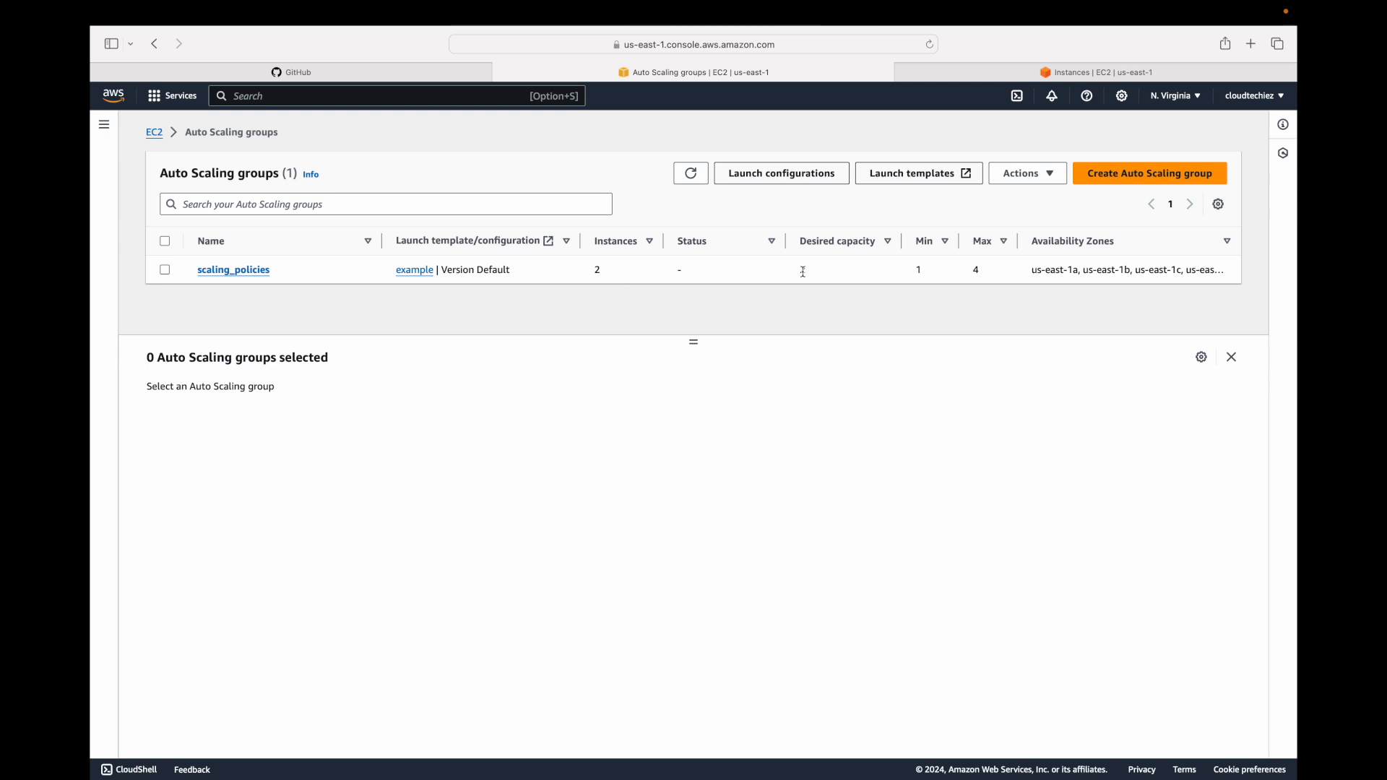
{"action": "left_click", "coordinate": [835, 273]}
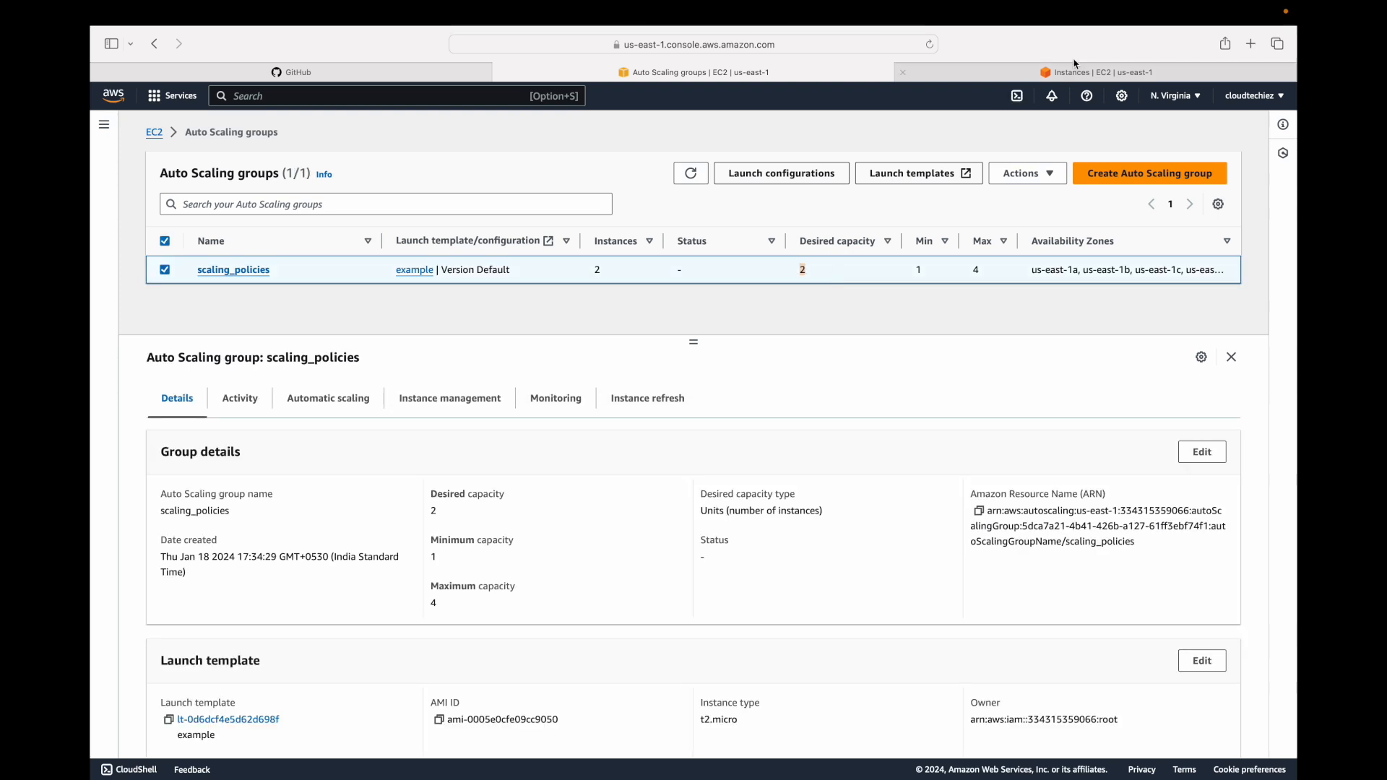
{"action": "left_click", "coordinate": [1096, 72]}
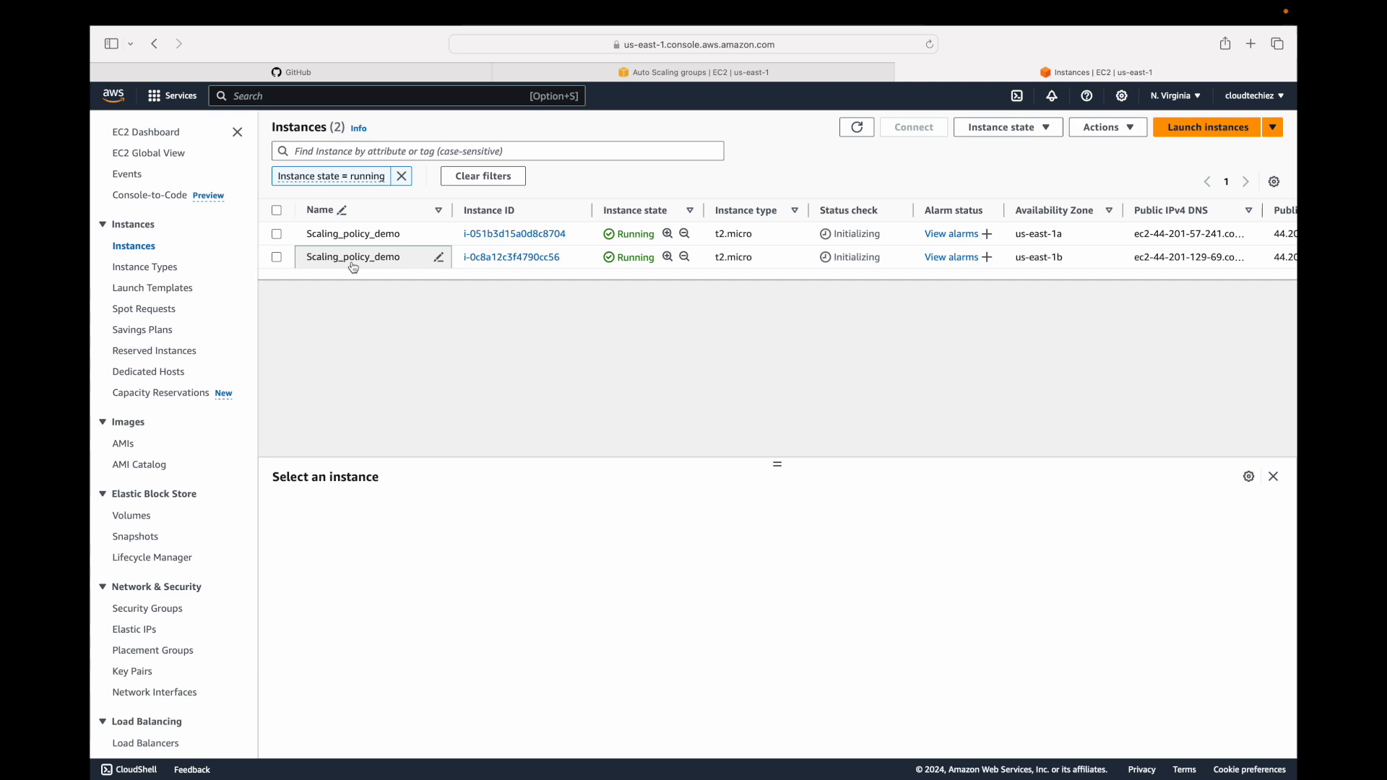
{"action": "left_click", "coordinate": [818, 73]}
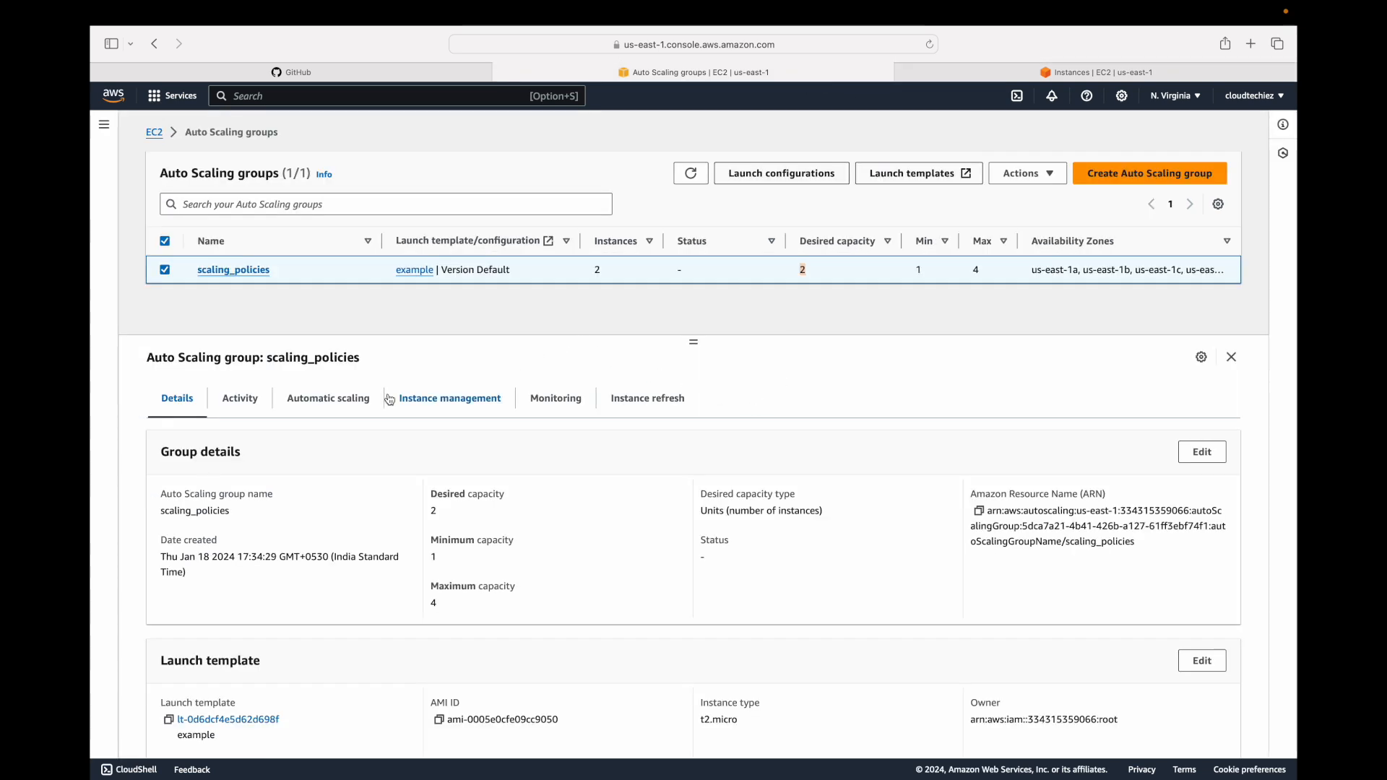
Examine the scaling_policies group's instance management information, including its instances and lifecycle hooks.
{"action": "left_click", "coordinate": [449, 400]}
{"action": "scroll", "coordinate": [436, 470], "scroll_direction": "down", "scroll_amount": 2}
{"action": "scroll", "coordinate": [436, 470], "scroll_direction": "down", "scroll_amount": 2}
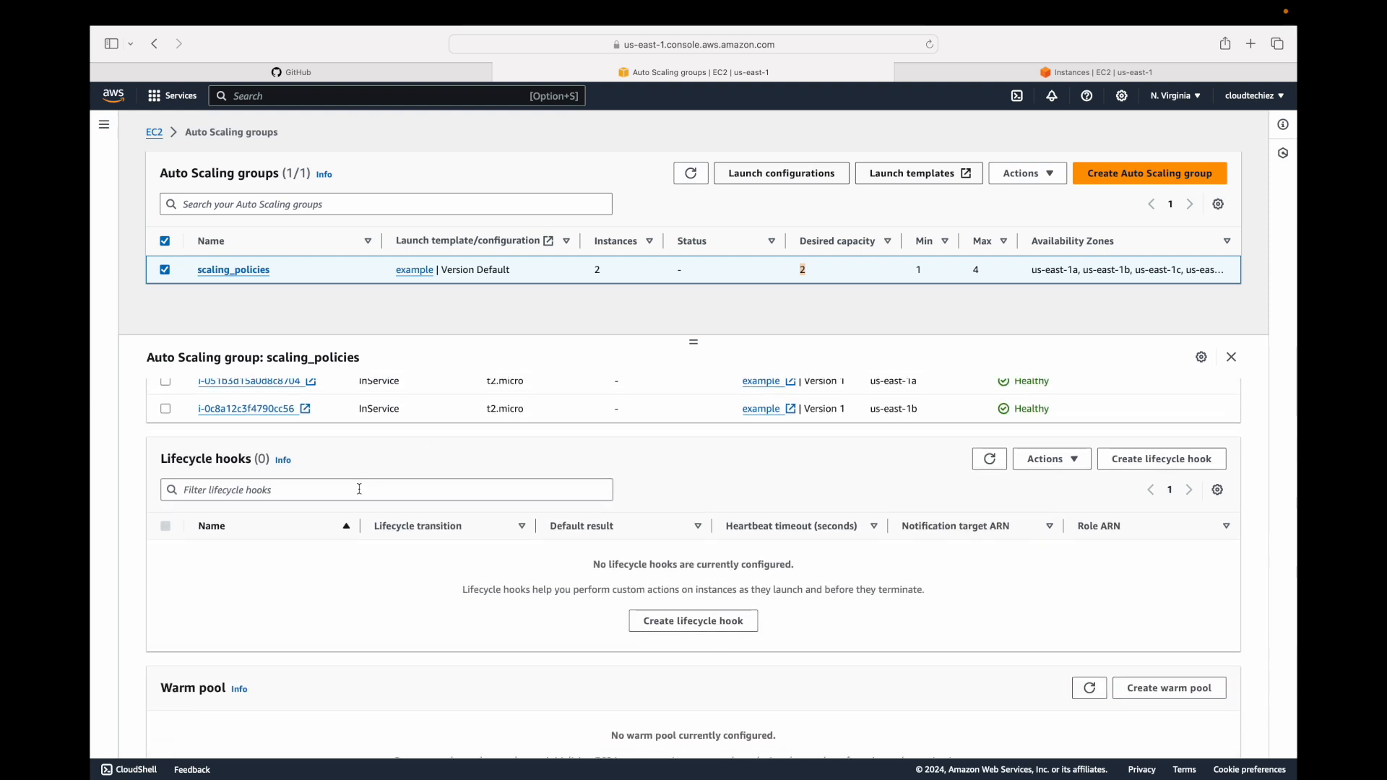
{"action": "scroll", "coordinate": [298, 518], "scroll_direction": "up", "scroll_amount": 3}
{"action": "scroll", "coordinate": [279, 529], "scroll_direction": "up", "scroll_amount": 2}
Examine the EC2 monitoring graphs of the scaling_policies group, including CPU utilization.
{"action": "left_click", "coordinate": [570, 402]}
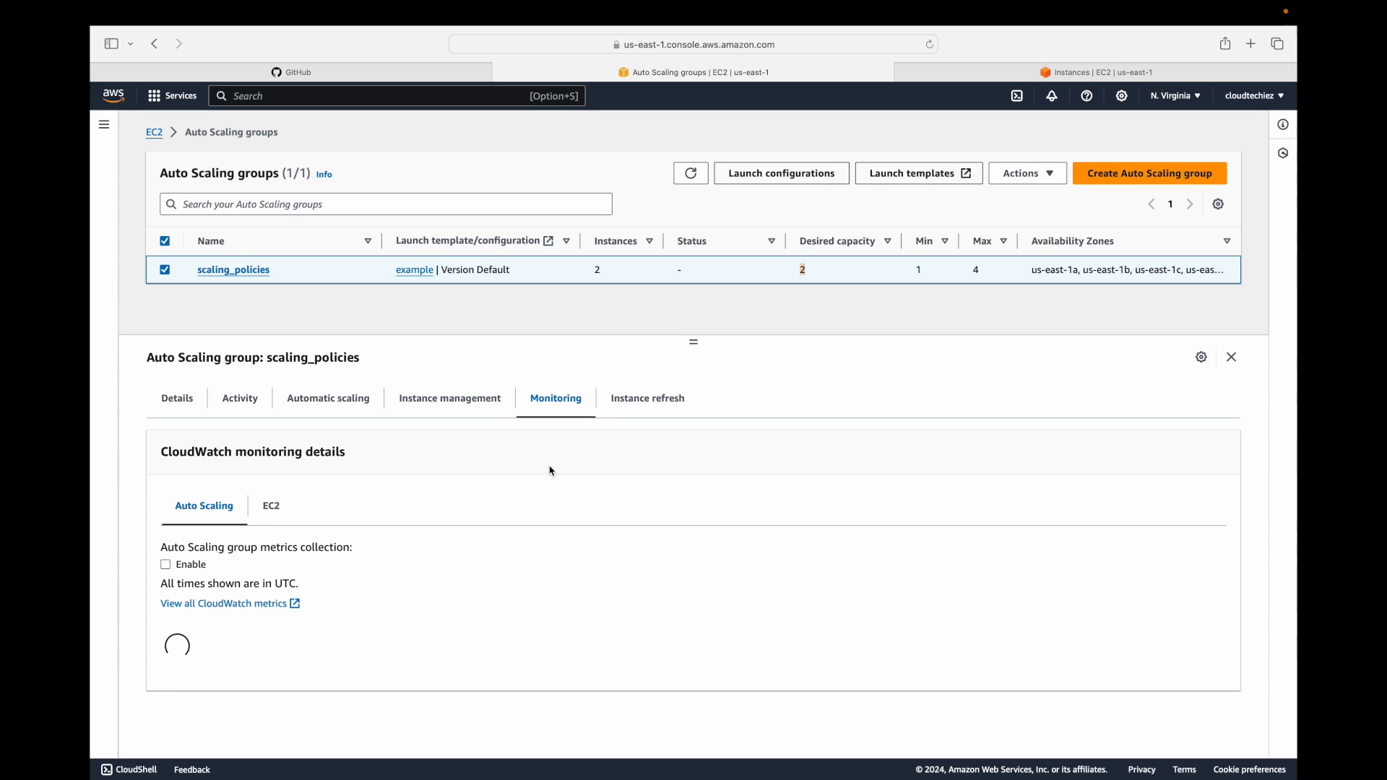
{"action": "scroll", "coordinate": [480, 465], "scroll_direction": "down", "scroll_amount": 1}
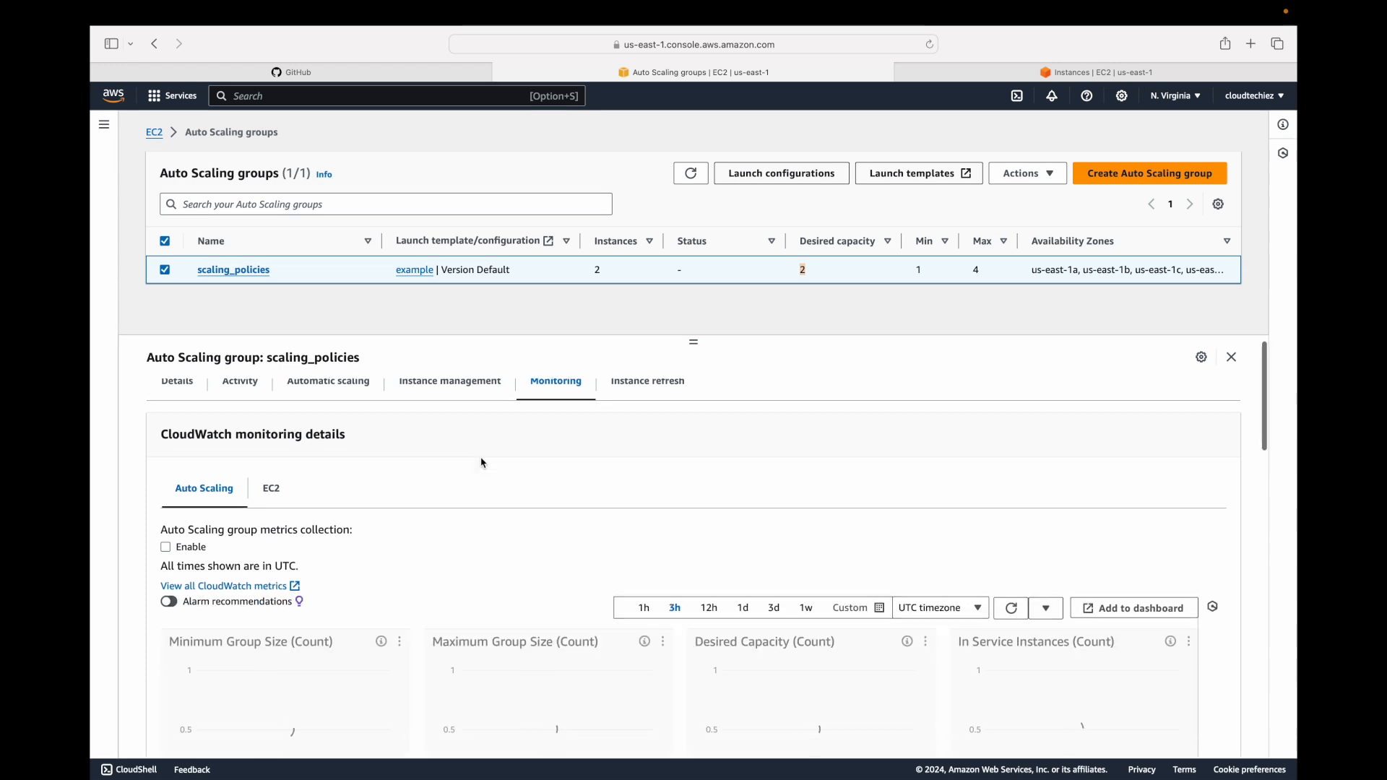
{"action": "left_click", "coordinate": [271, 479]}
{"action": "scroll", "coordinate": [347, 480], "scroll_direction": "down", "scroll_amount": 5}
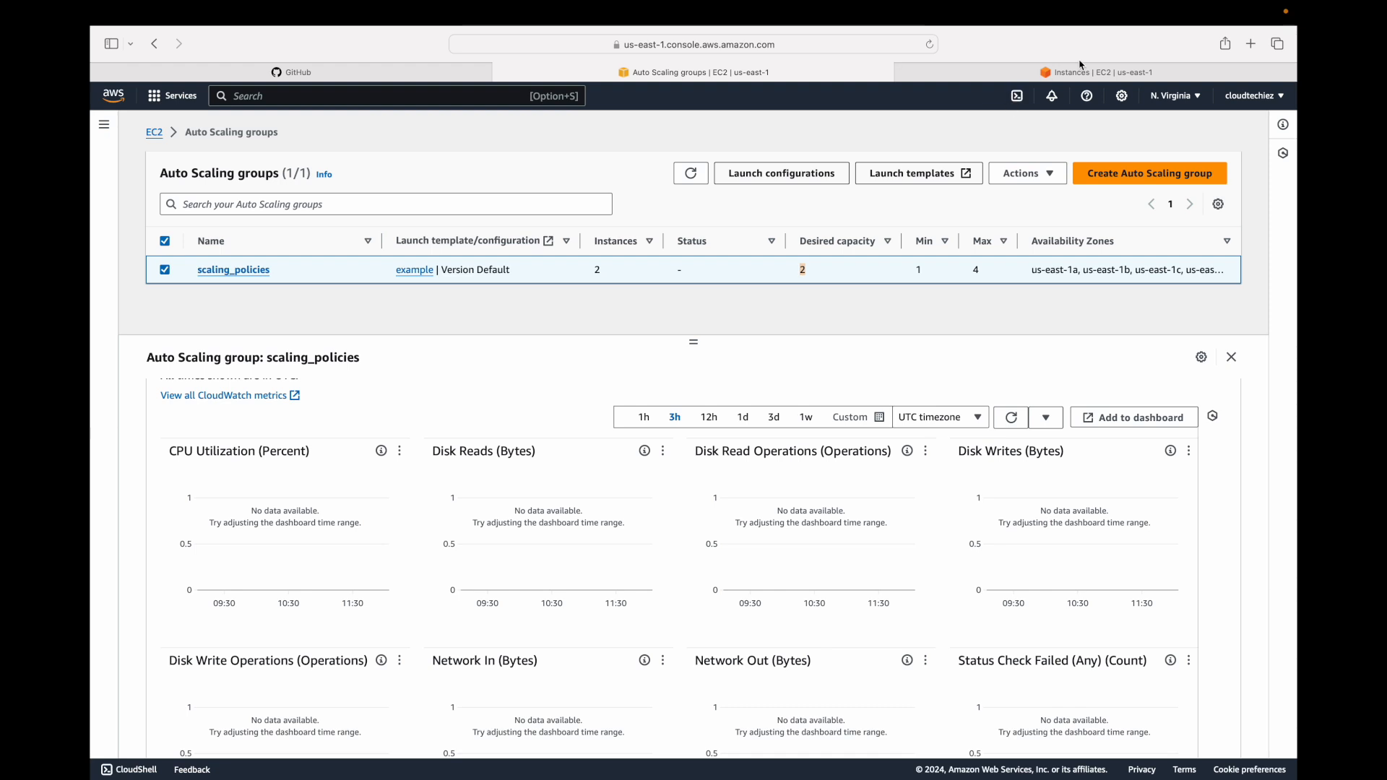
Refresh the running instances, inspect the details of the Scaling_policy_demo instance in us-east-1a and copy its public IPv4 address.
{"action": "left_click", "coordinate": [1019, 72]}
{"action": "left_click", "coordinate": [857, 128]}
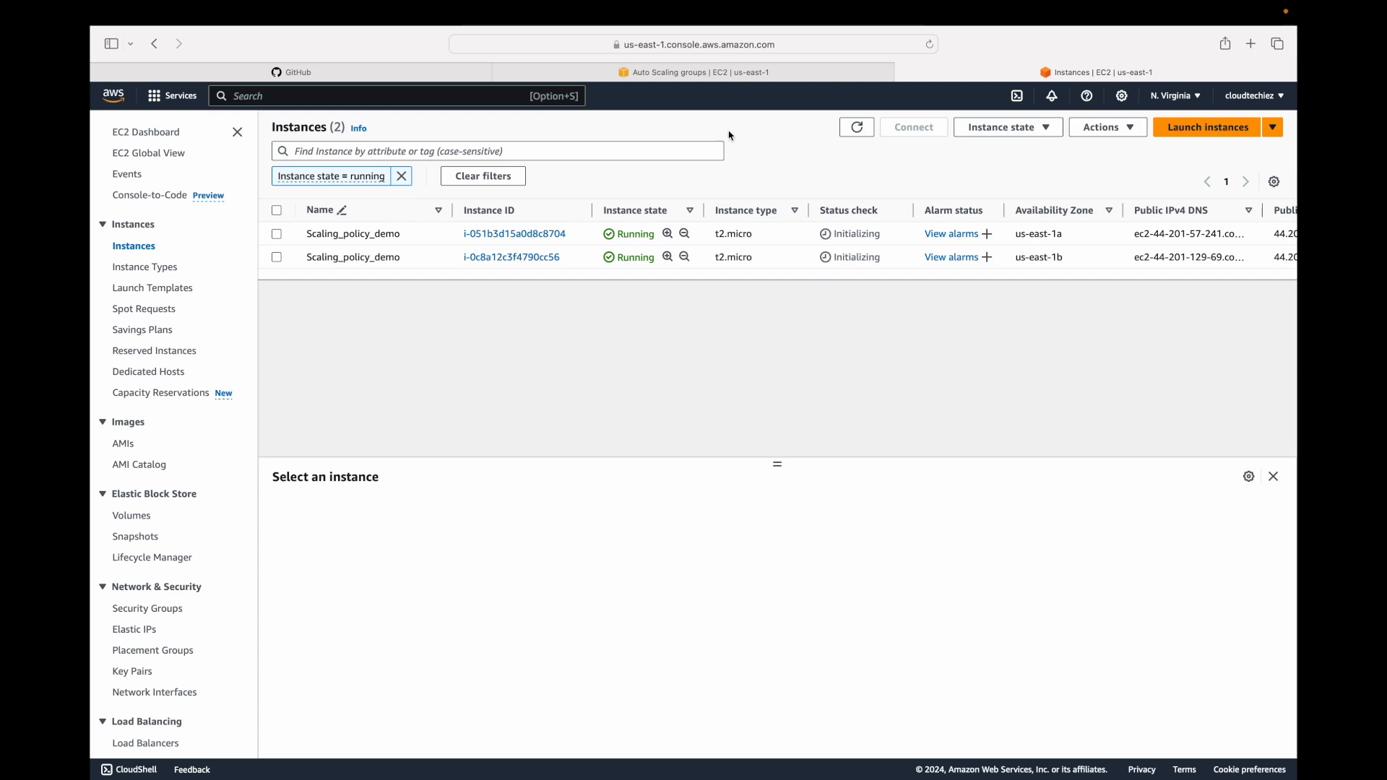
{"action": "left_click", "coordinate": [332, 240]}
{"action": "scroll", "coordinate": [567, 591], "scroll_direction": "down", "scroll_amount": 5}
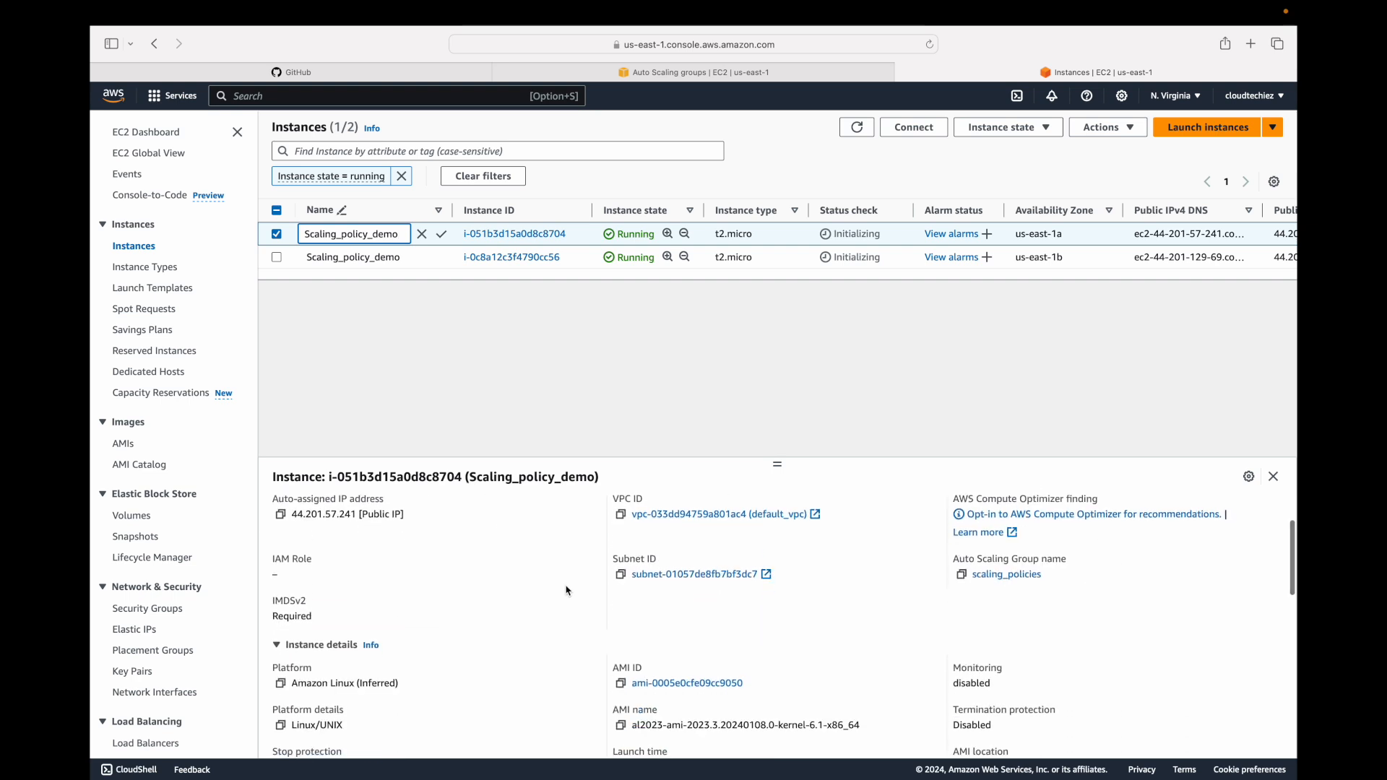
{"action": "scroll", "coordinate": [568, 591], "scroll_direction": "down", "scroll_amount": 2}
{"action": "scroll", "coordinate": [567, 592], "scroll_direction": "down", "scroll_amount": 3}
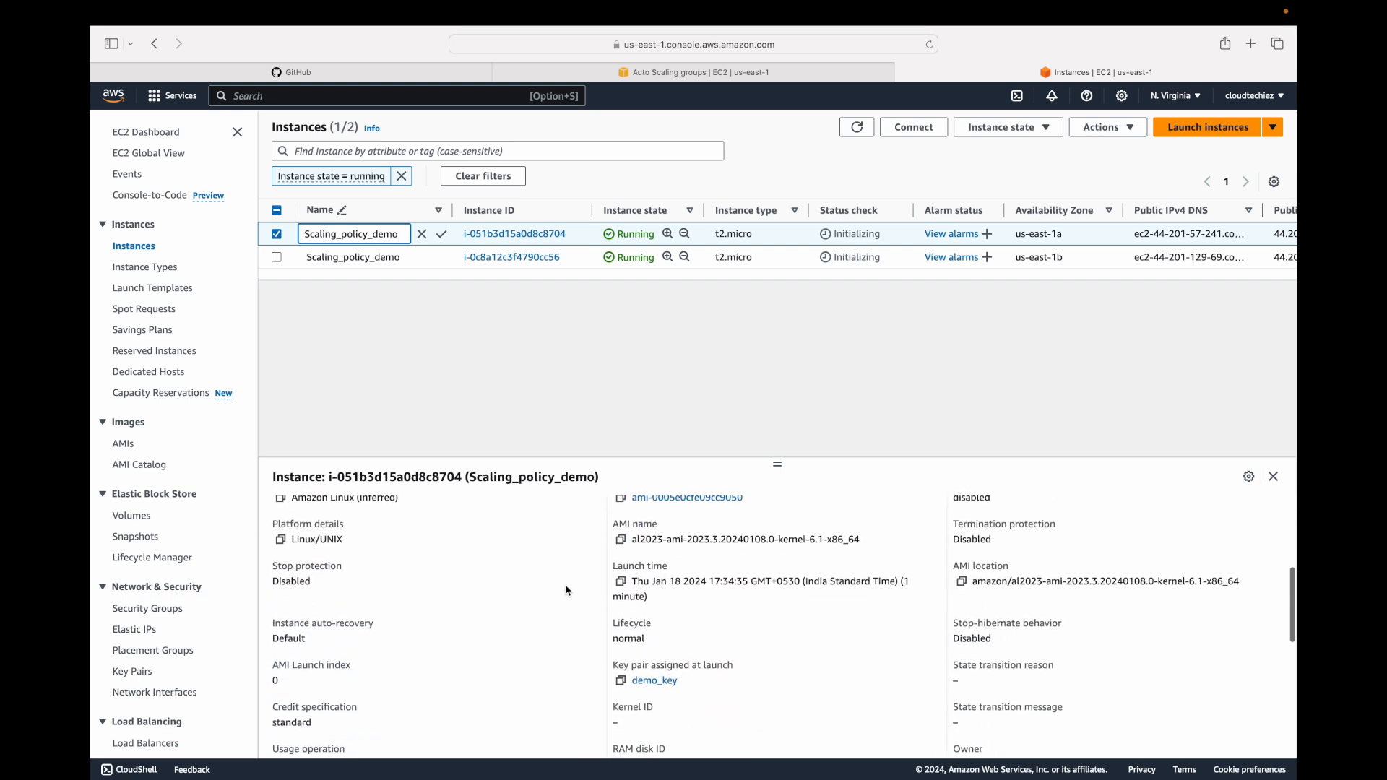
{"action": "scroll", "coordinate": [567, 588], "scroll_direction": "up", "scroll_amount": 10}
{"action": "left_click", "coordinate": [621, 589]}
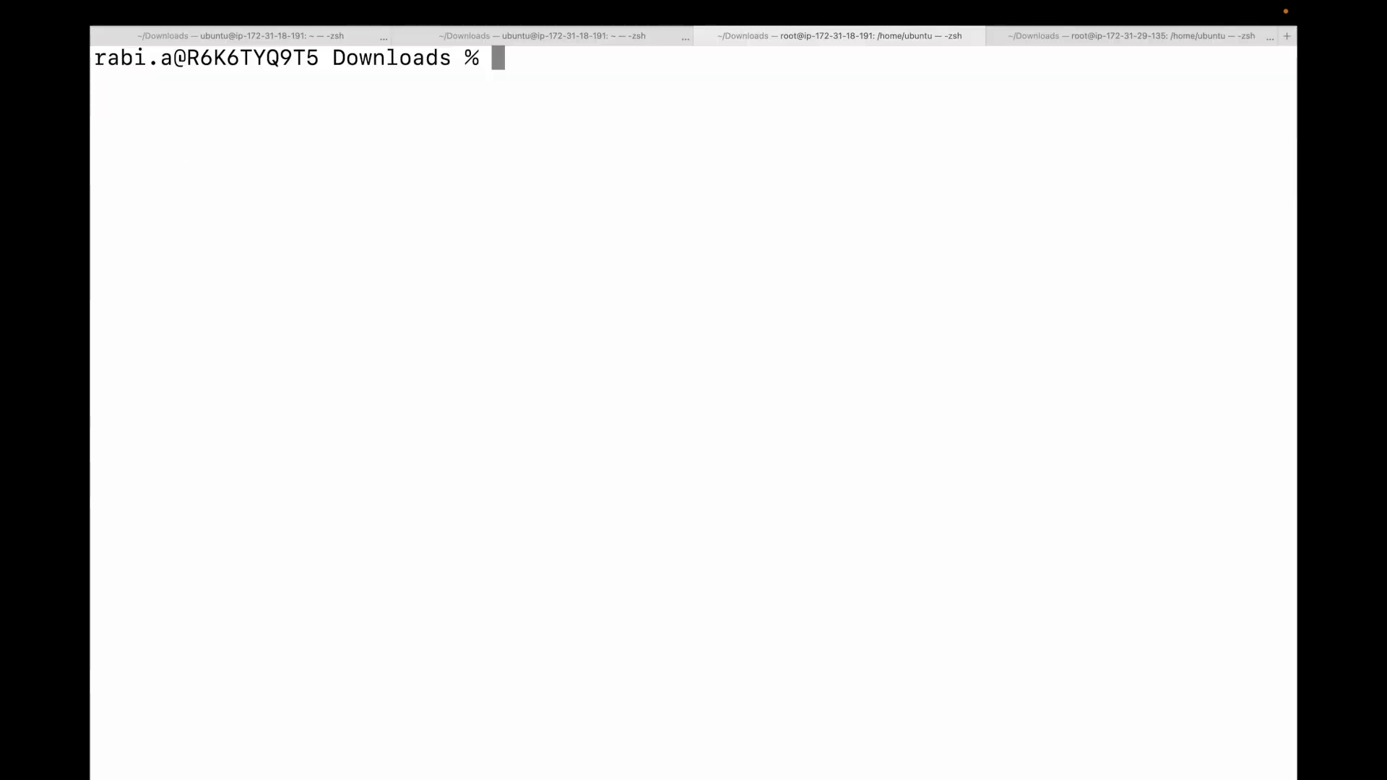
{"action": "type", "text": "ssh -i demo_ke"}
{"action": "key", "text": "Tab"}
{"action": "type", "text": "ec2-user@"}
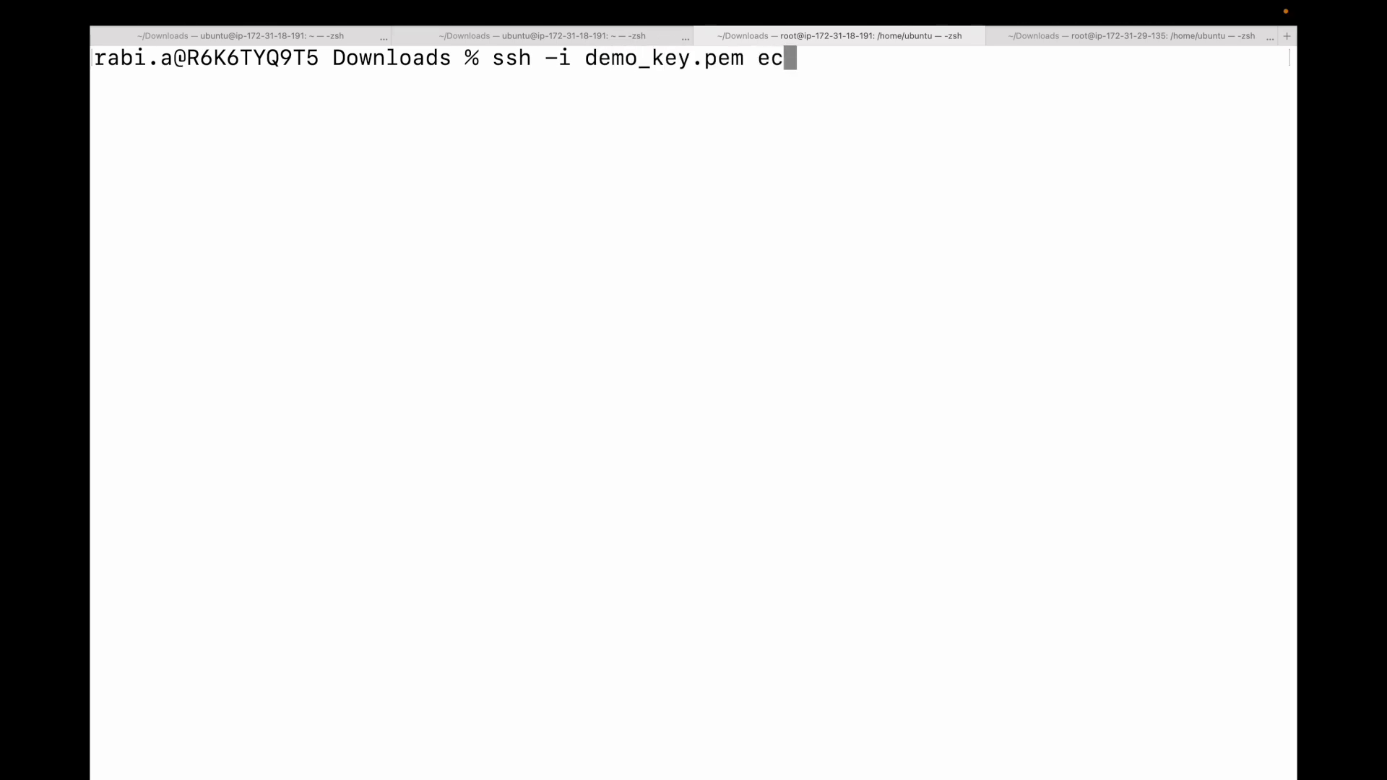
{"action": "key", "text": "super+v"}
{"action": "key", "text": "Return"}
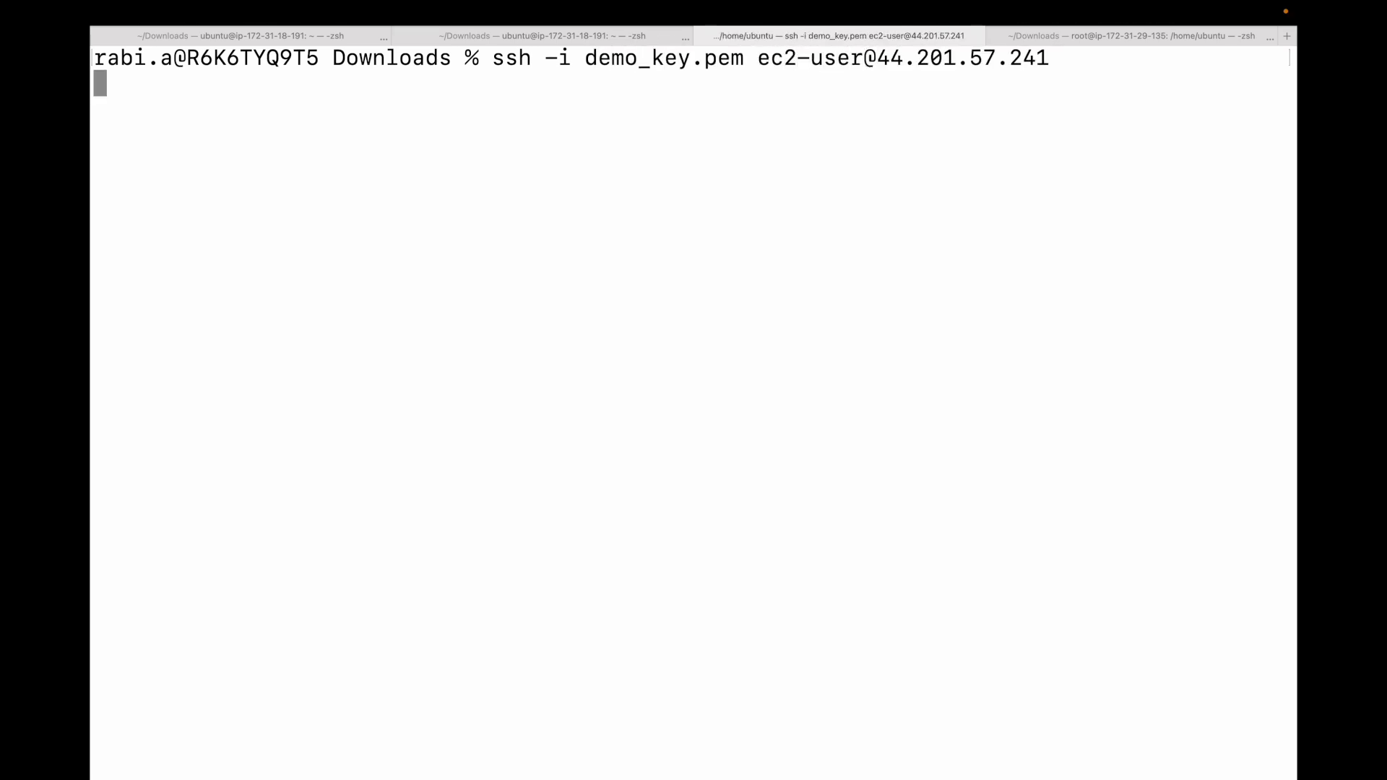
{"action": "type", "text": "YES"}
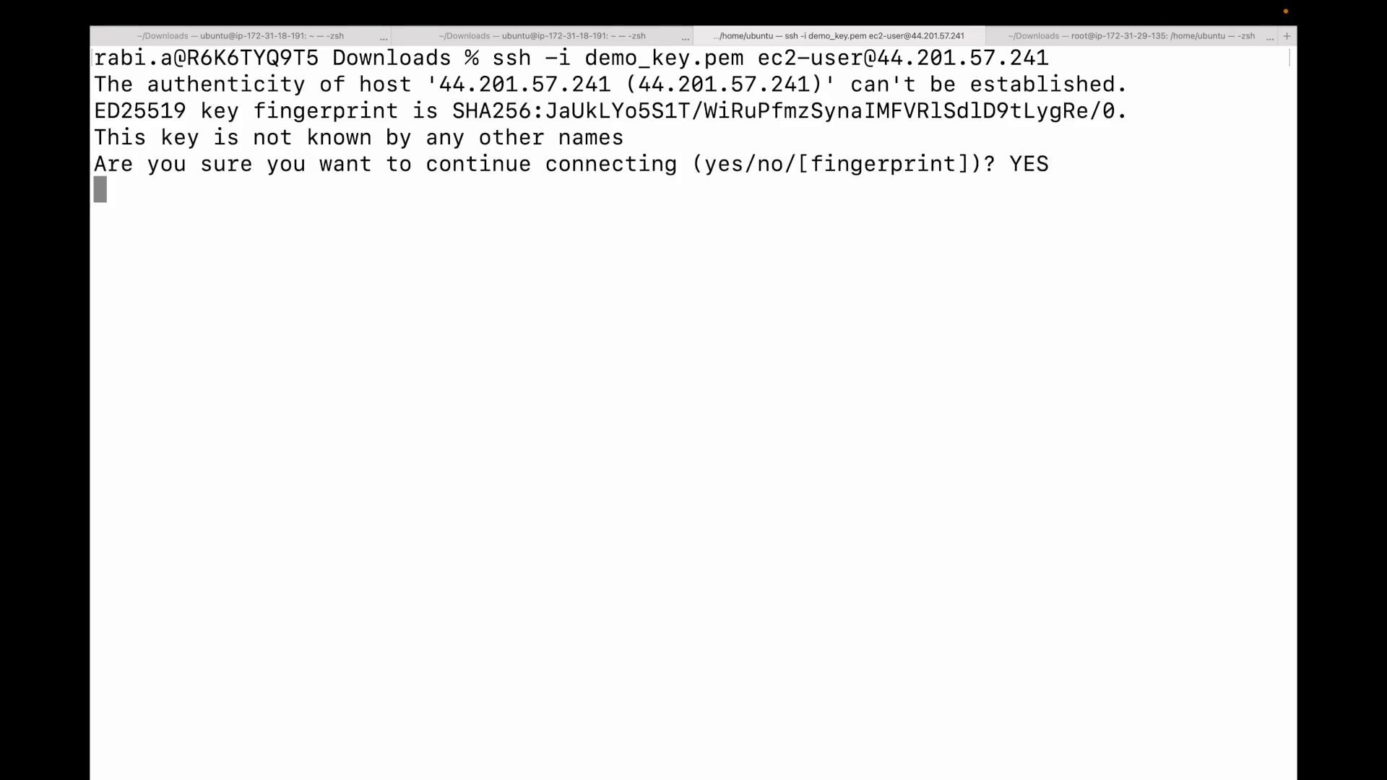
{"action": "key", "text": "Return"}
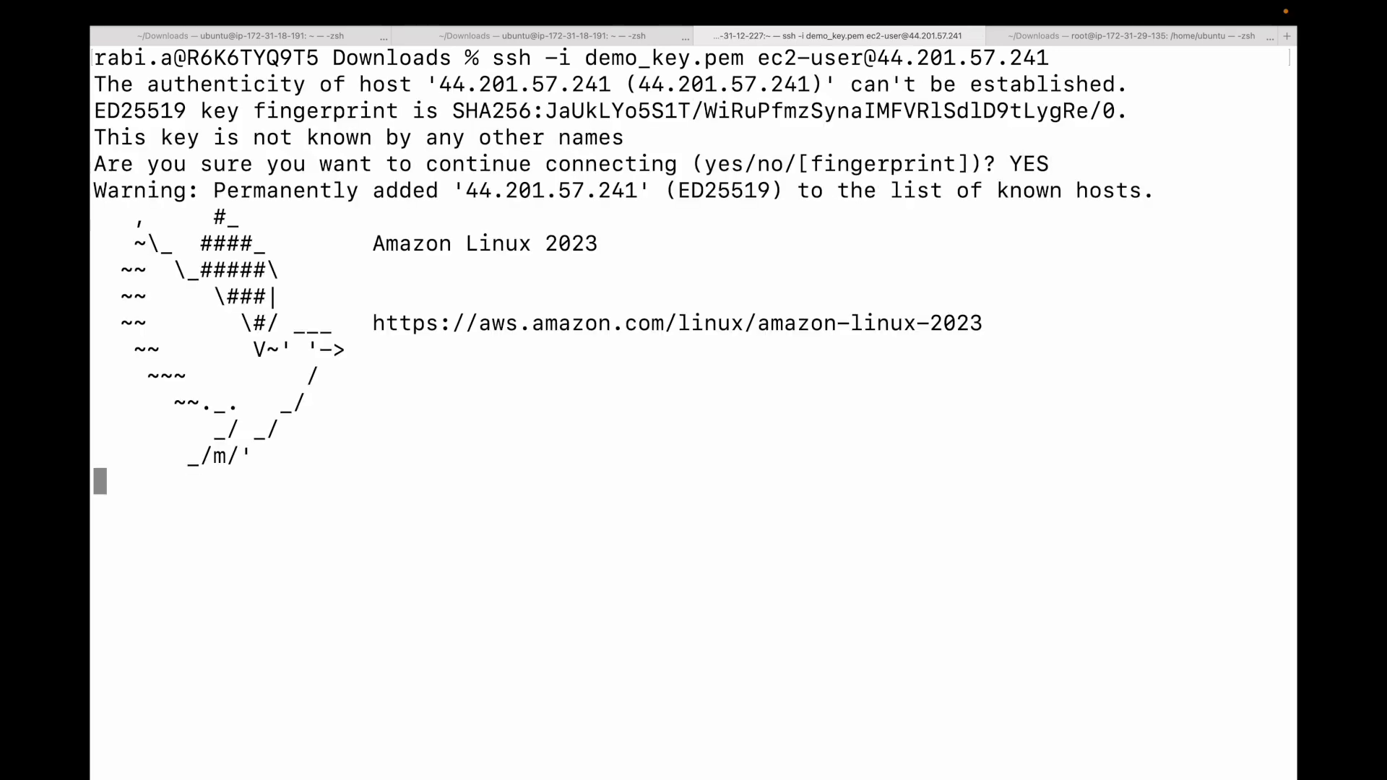
Switch to the root user with sudo su and update the instance's packages with yum update -y.
{"action": "type", "text": "sdo"}
{"action": "key", "text": "BackSpace"}
{"action": "key", "text": "BackSpace"}
{"action": "key", "text": "BackSpace"}
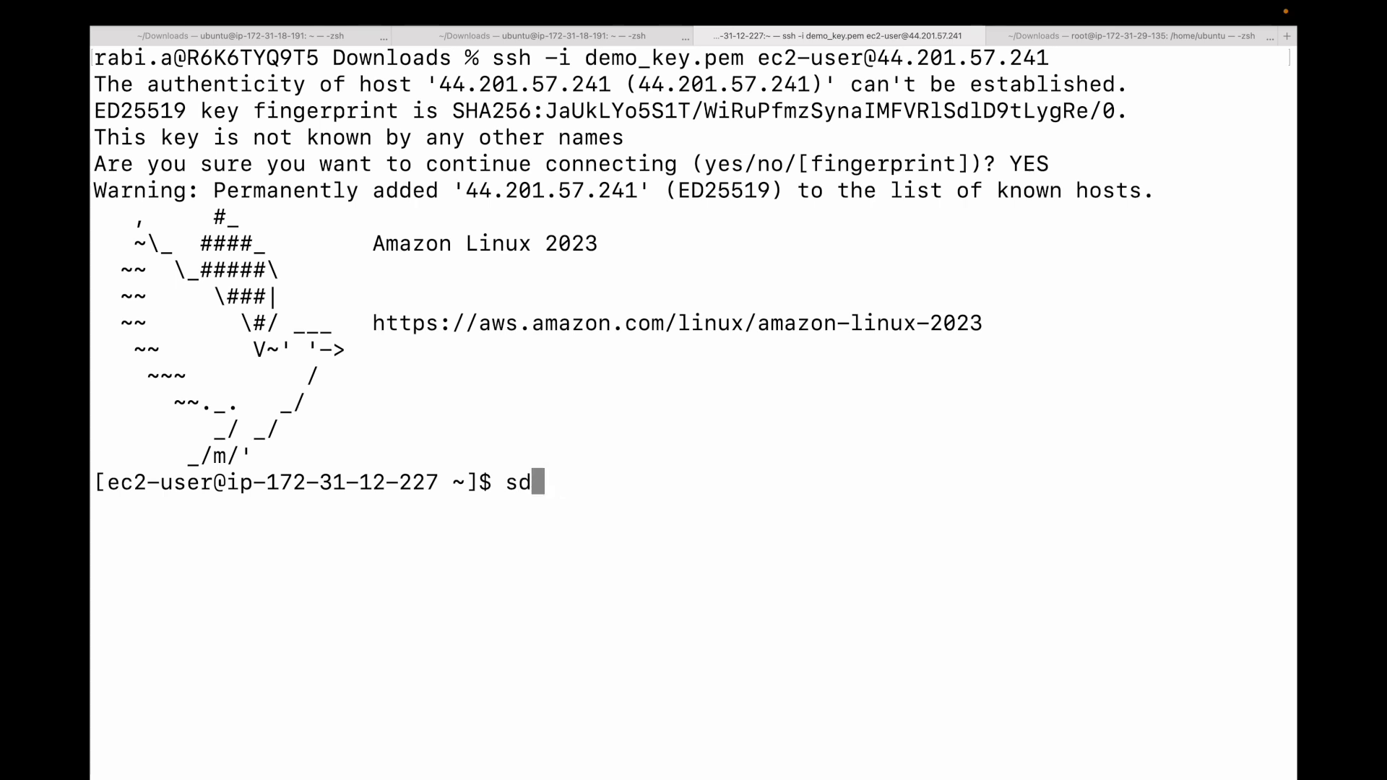
{"action": "type", "text": "udo su"}
{"action": "key", "text": "Return"}
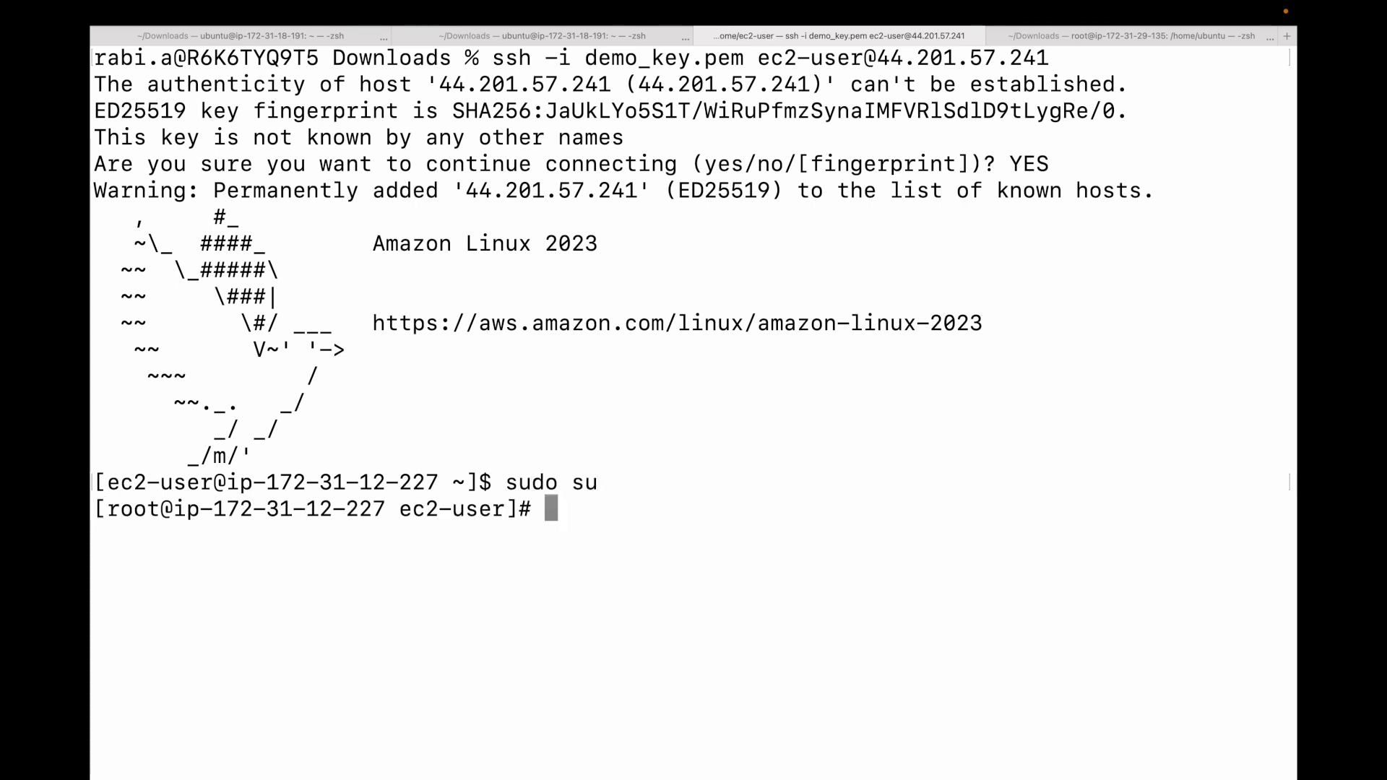
{"action": "type", "text": "yum update -y"}
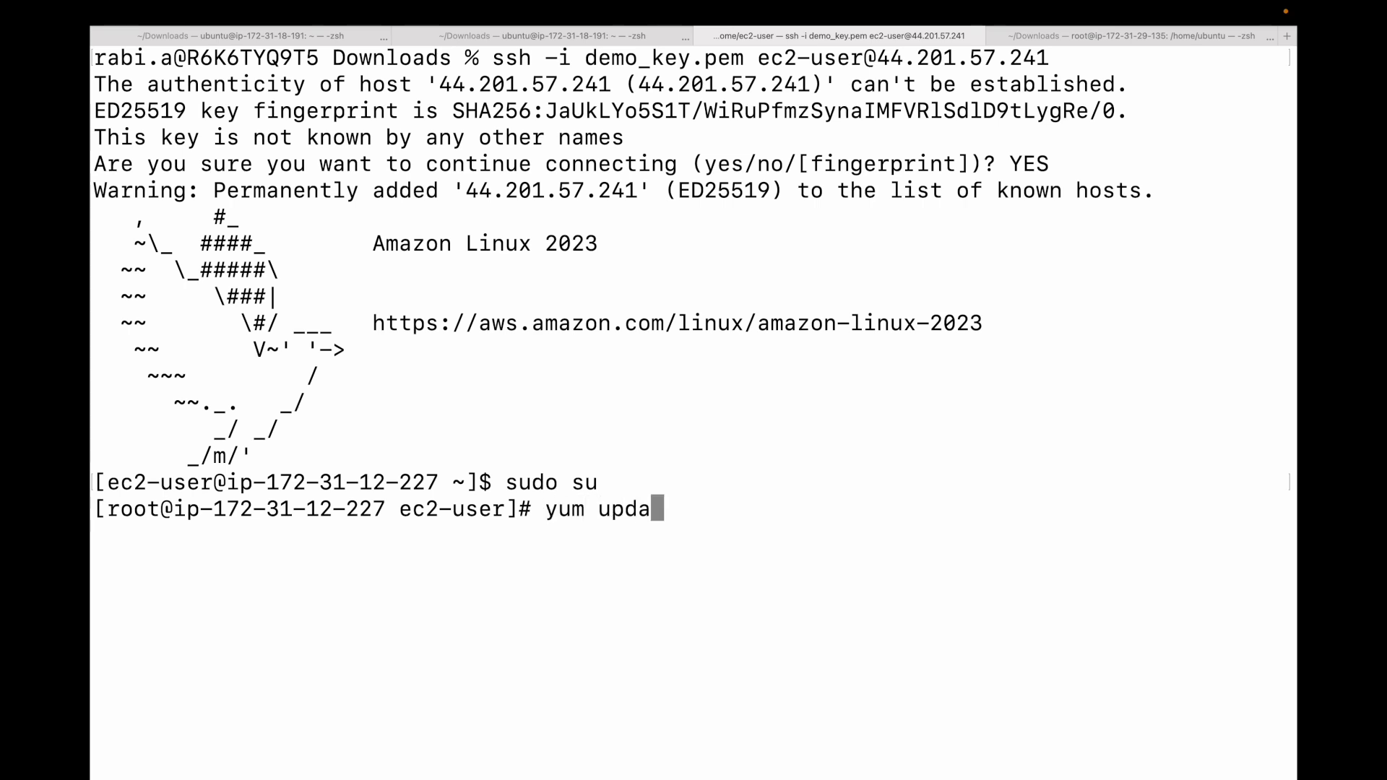
{"action": "key", "text": "Return"}
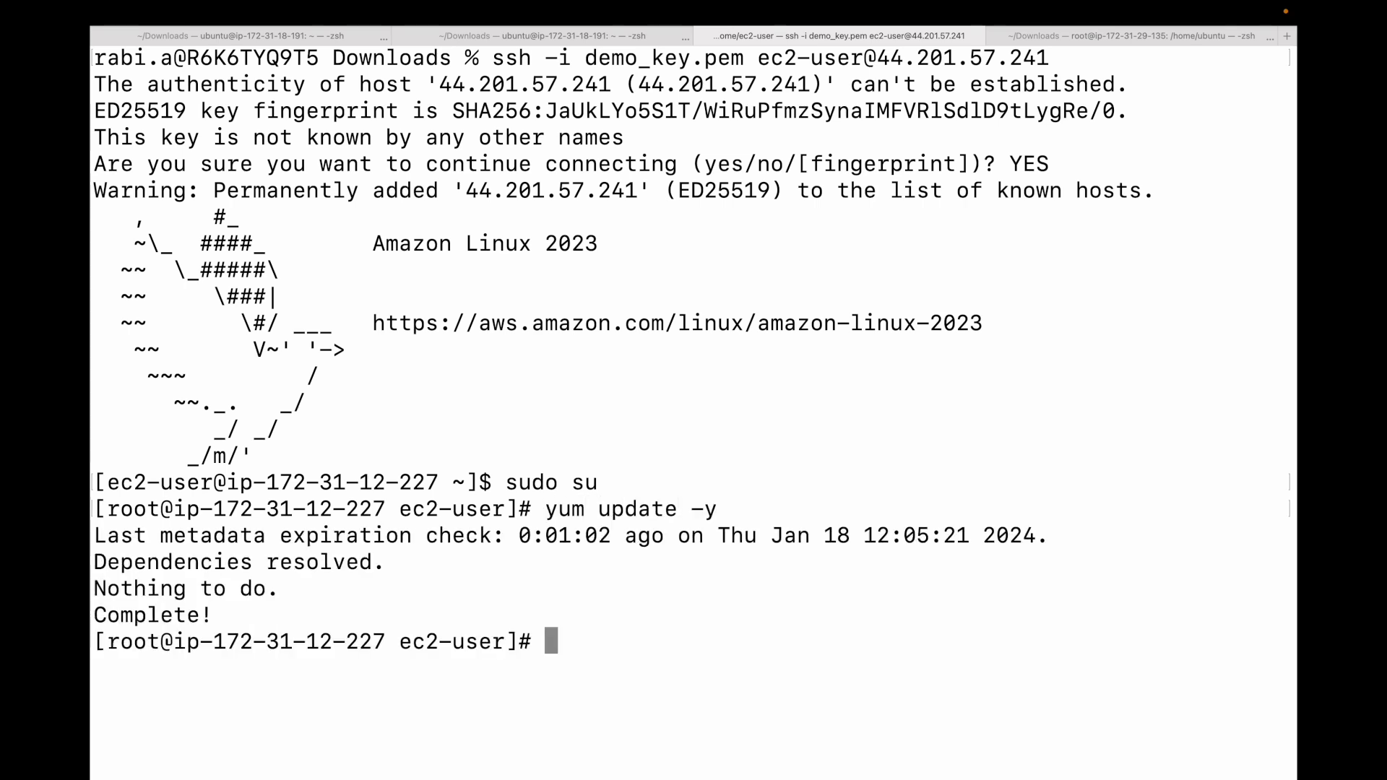
Install the Apache web server with yum install httpd -y and clear the terminal.
{"action": "type", "text": "yum "}
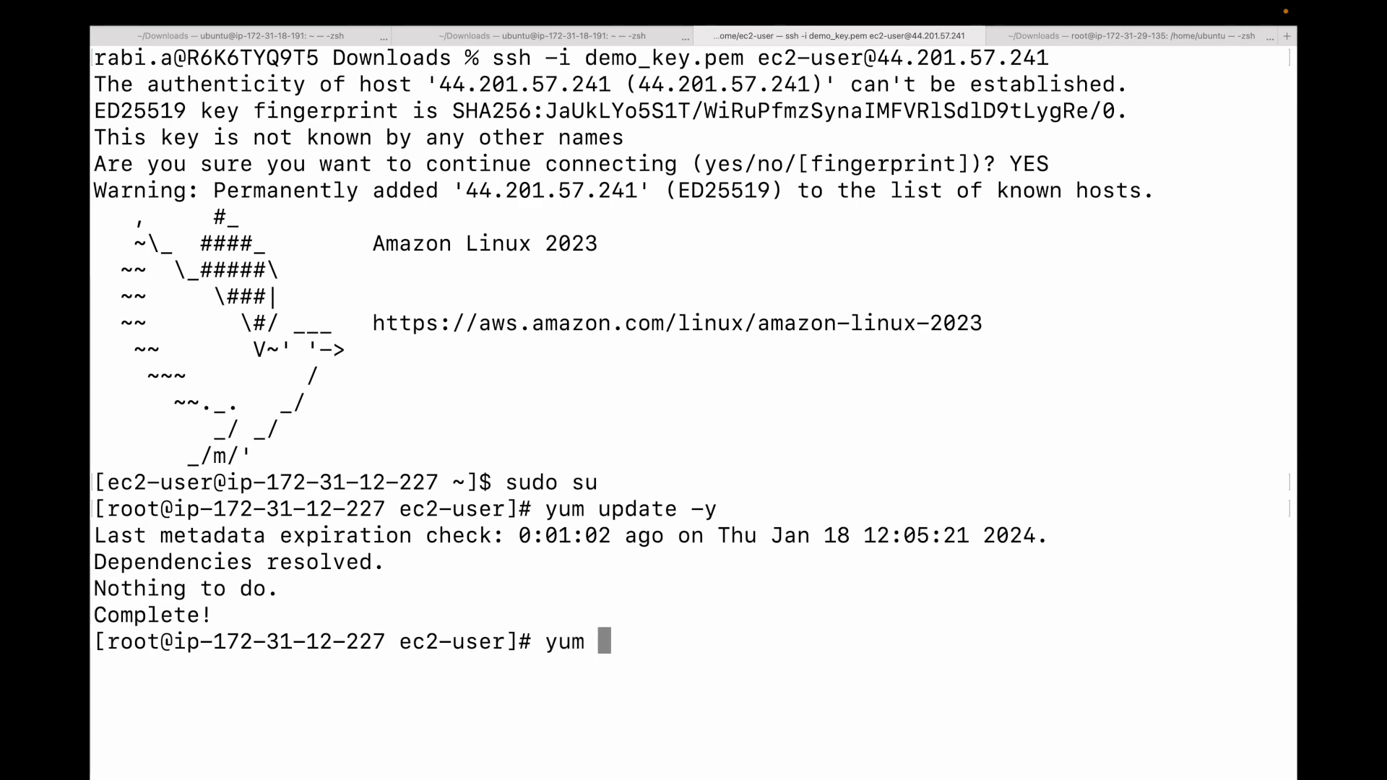
{"action": "type", "text": "install ht"}
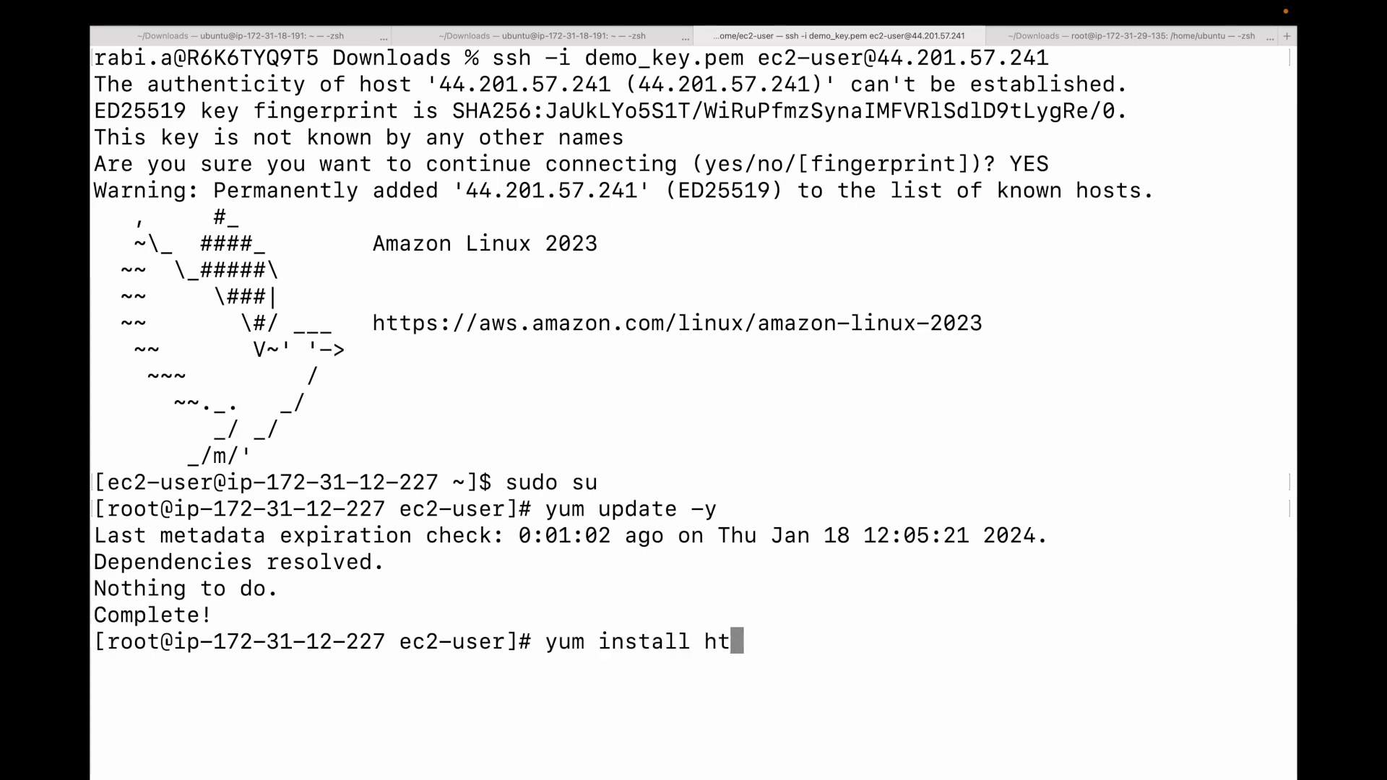
{"action": "type", "text": "tpd -y"}
{"action": "key", "text": "Return"}
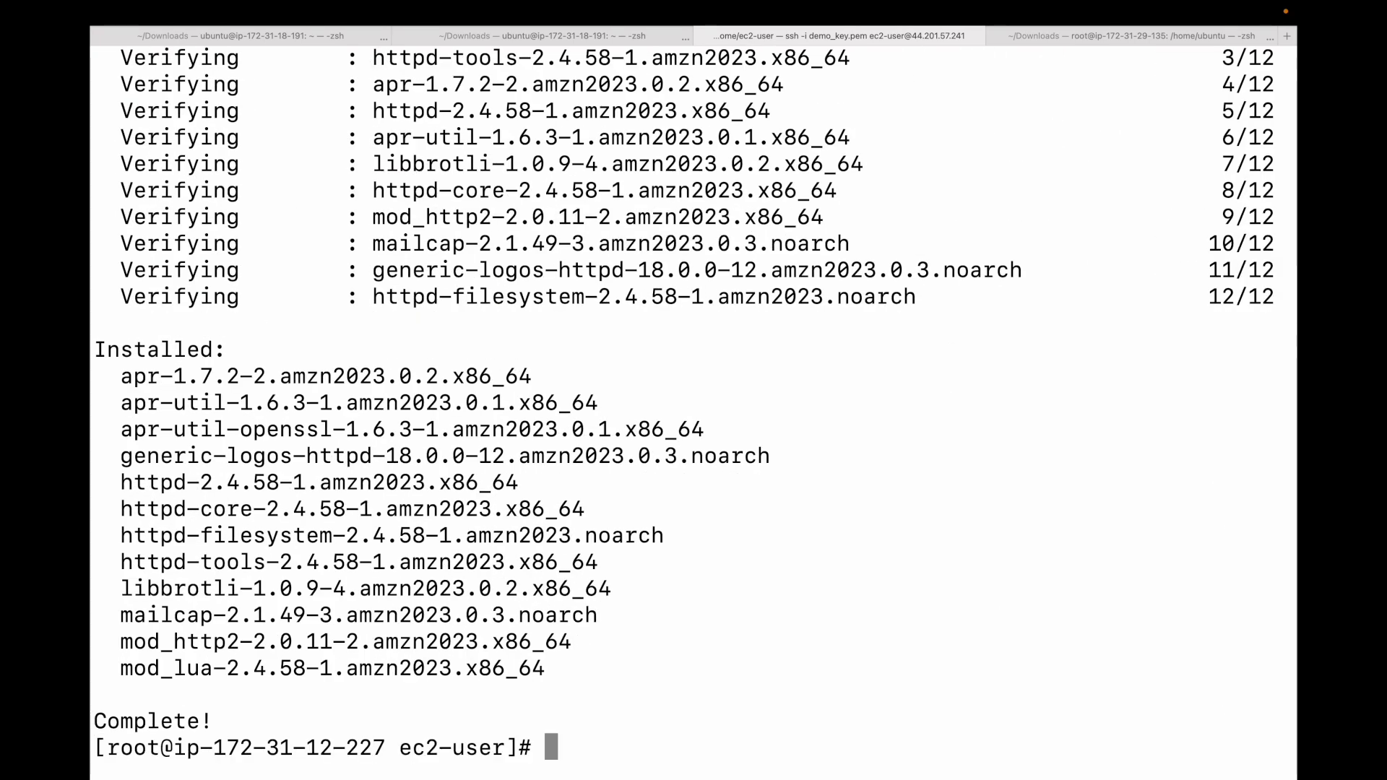
{"action": "type", "text": "clear"}
{"action": "key", "text": "Return"}
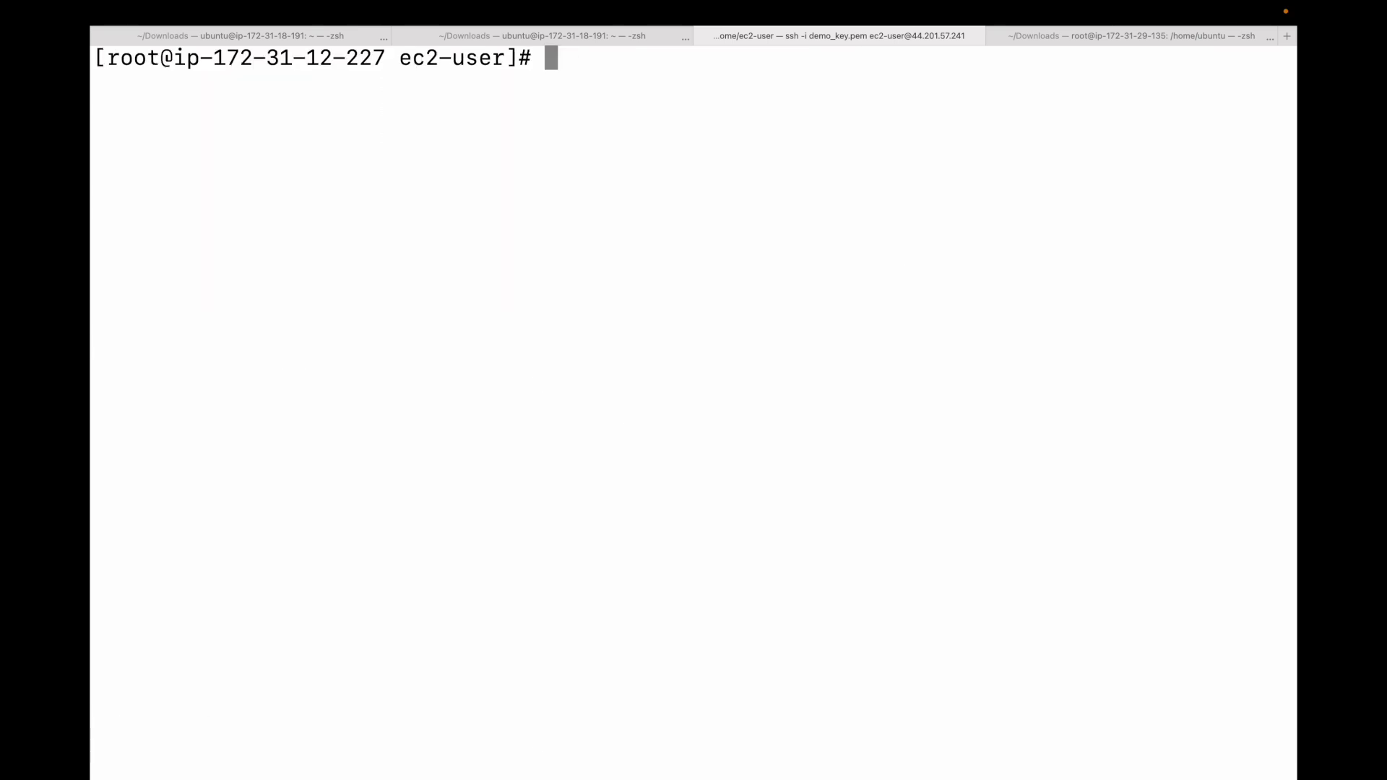
Change to the /var/www/html/ directory and open a new index.html file in nano.
{"action": "type", "text": "cd /var/www/"}
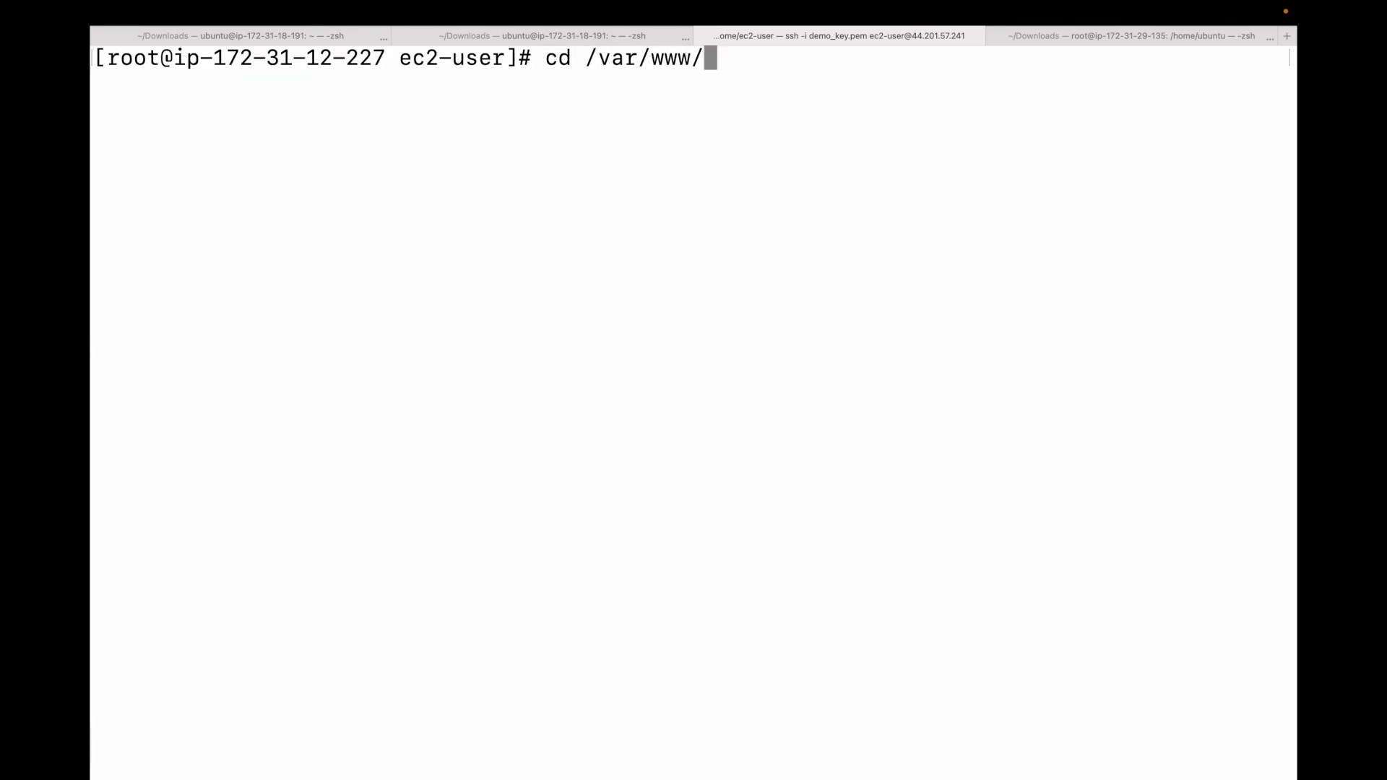
{"action": "type", "text": "h"}
{"action": "key", "text": "Tab"}
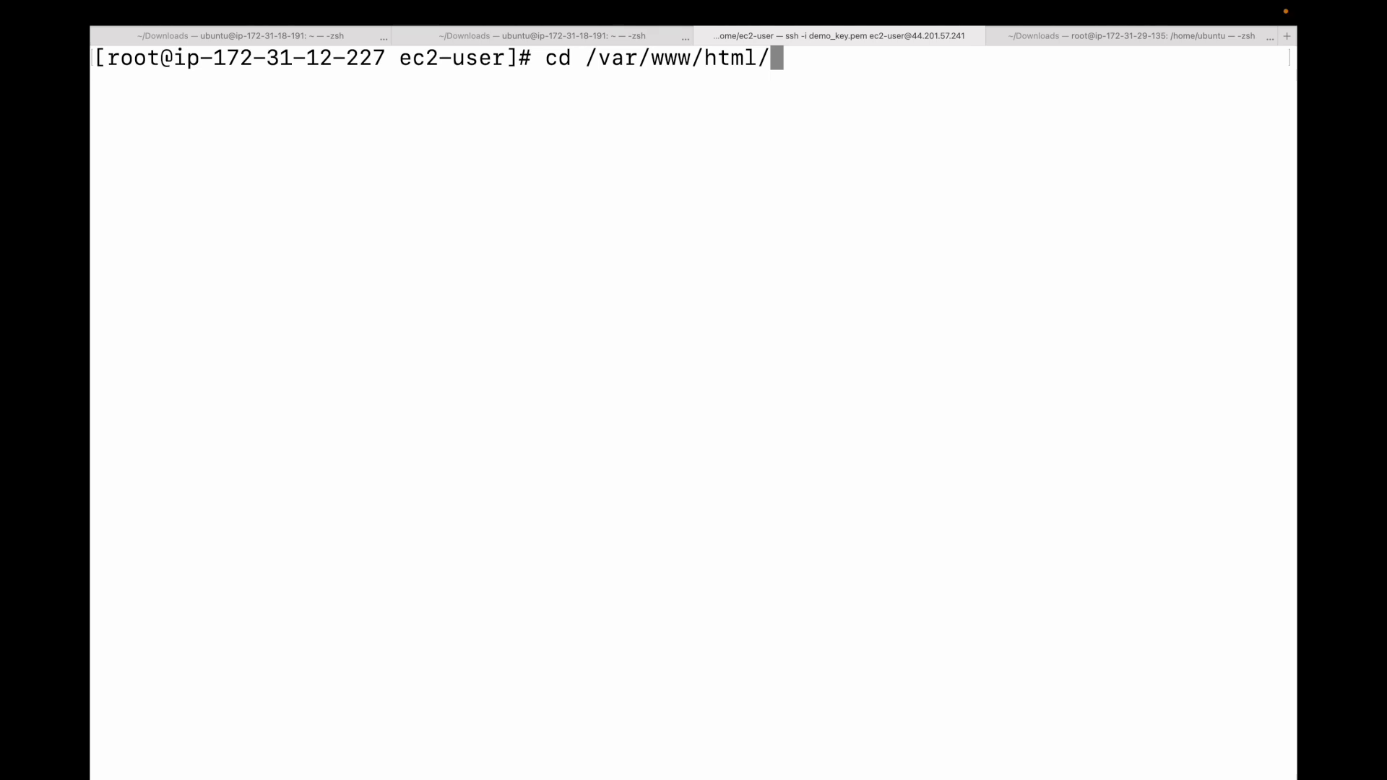
{"action": "key", "text": "Return"}
{"action": "type", "text": "nano index.html"}
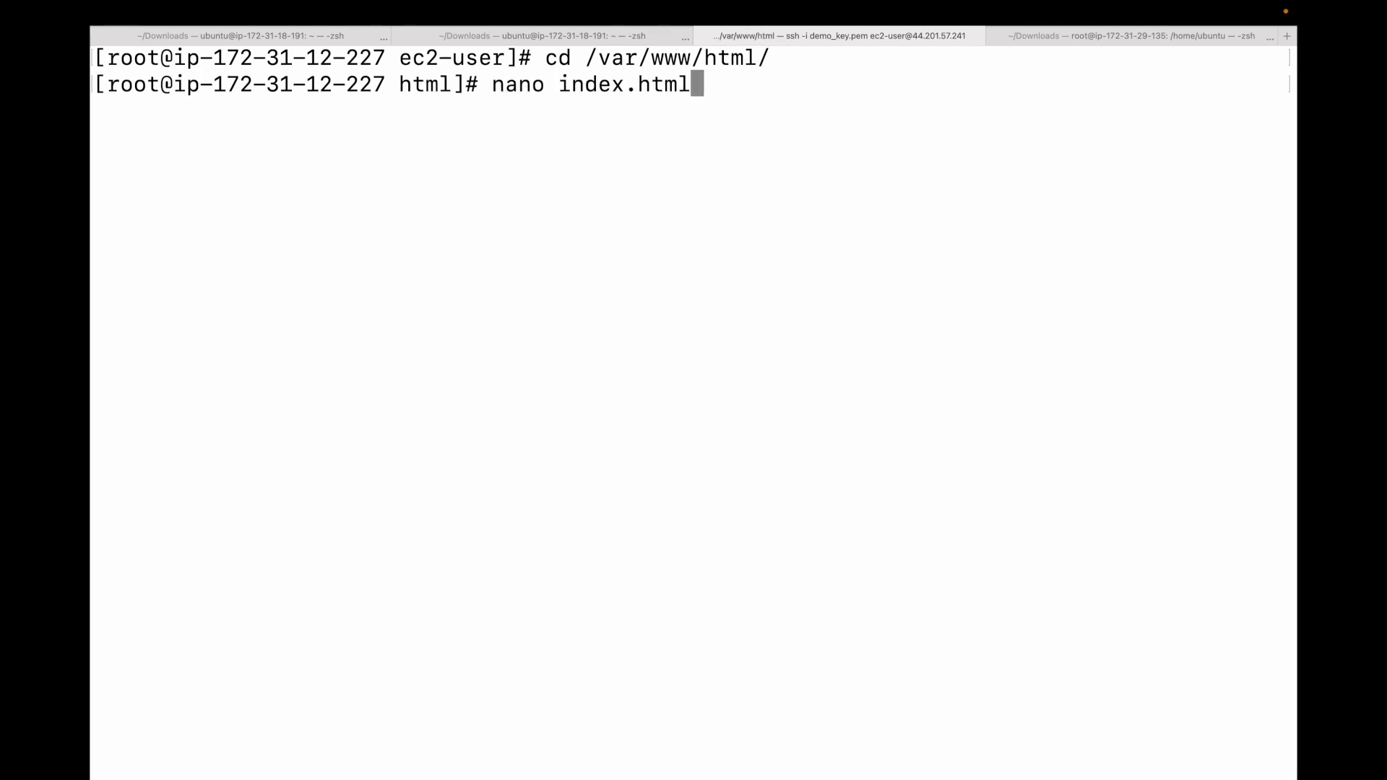
{"action": "key", "text": "Return"}
Write the line <h1>This is running ons auto scaling froup instace</h1> in index.html, save the file and exit nano.
{"action": "type", "text": "<h1>"}
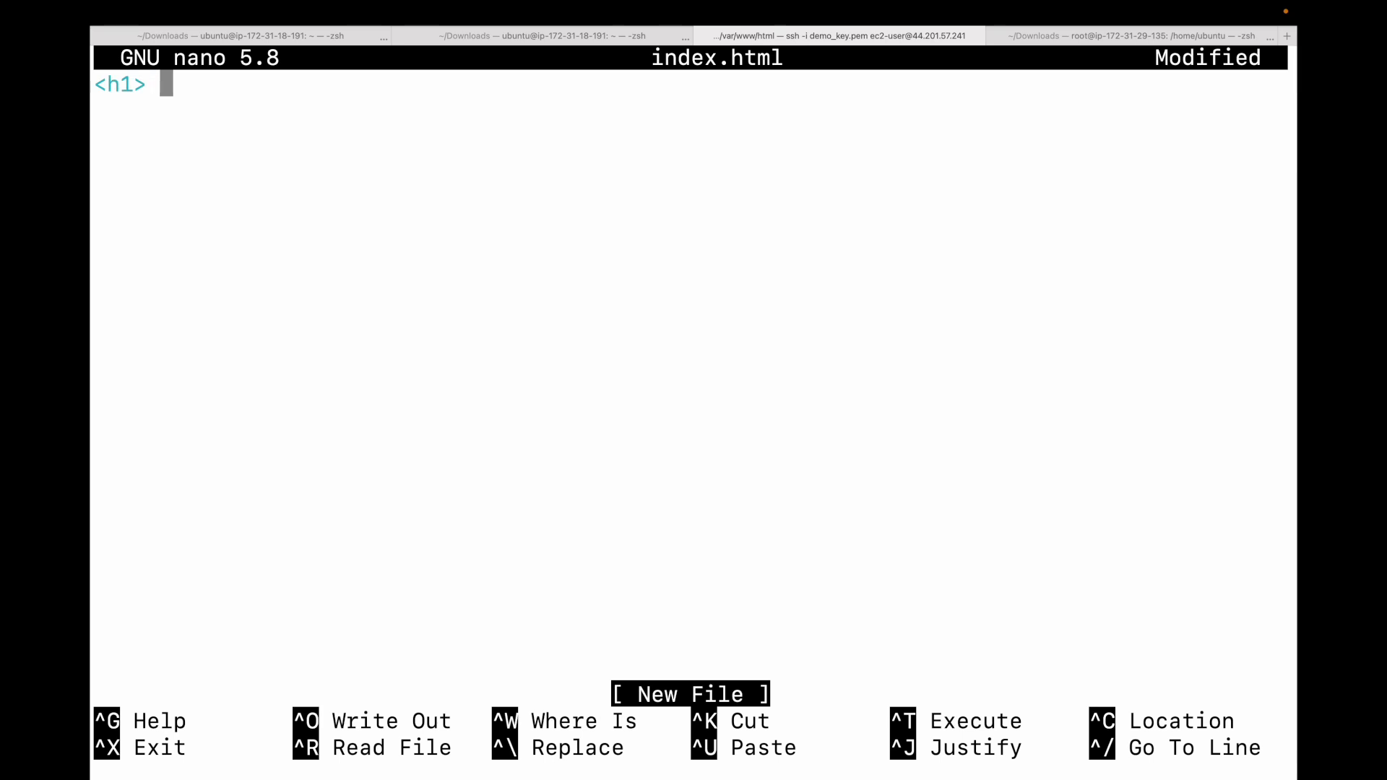
{"action": "key", "text": "BackSpace"}
{"action": "type", "text": "This is runni"}
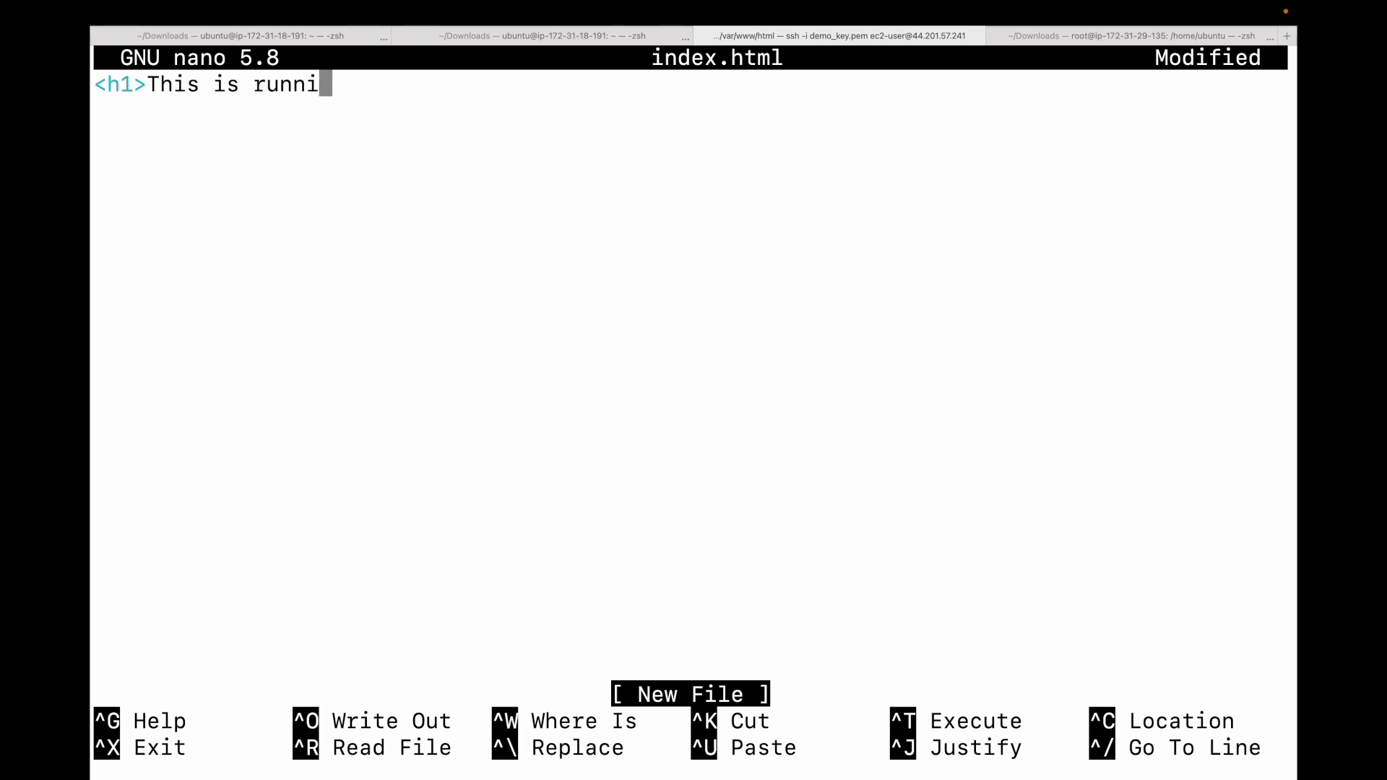
{"action": "type", "text": "ng ons auto scaling froup instace</h1>"}
{"action": "key", "text": "ctrl+x"}
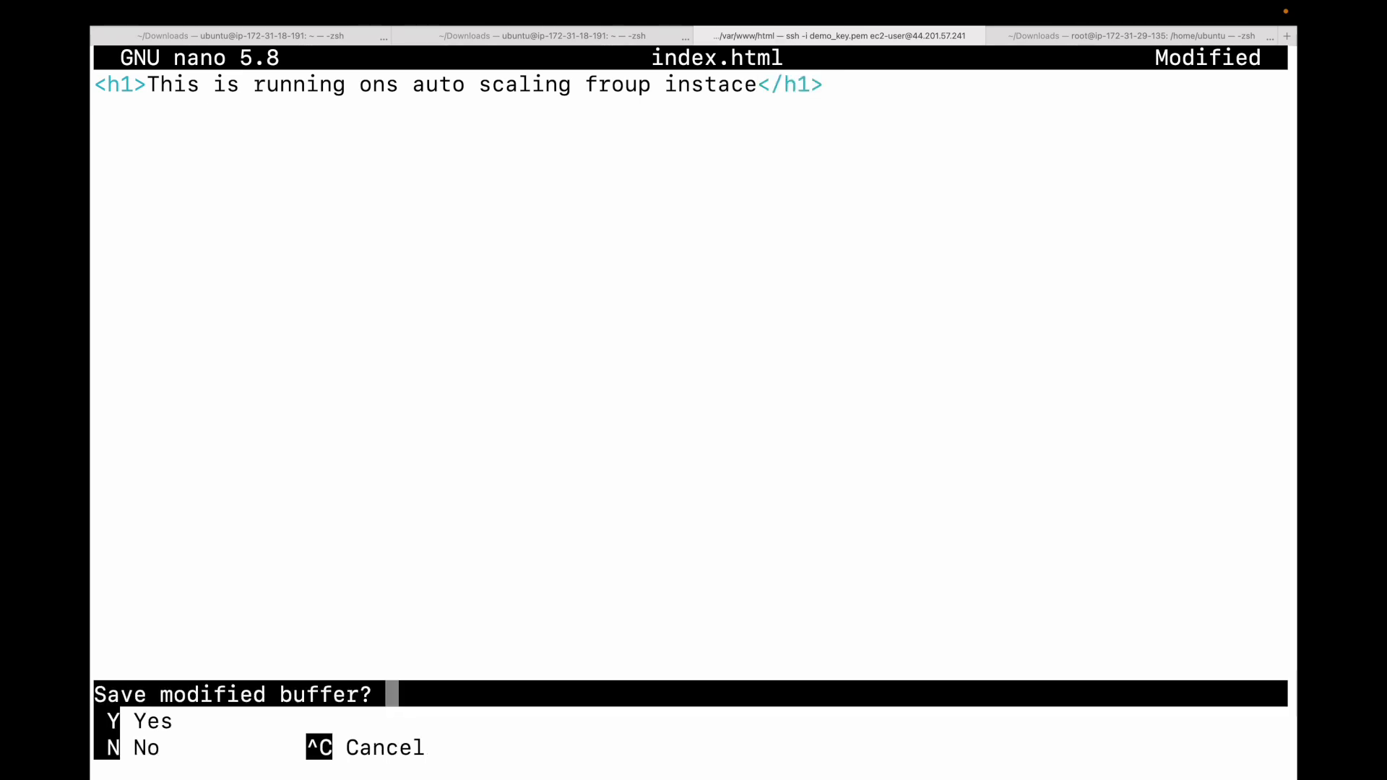
{"action": "key", "text": "y"}
{"action": "key", "text": "Return"}
Start the Apache web server with service httpd start.
{"action": "type", "text": "swer"}
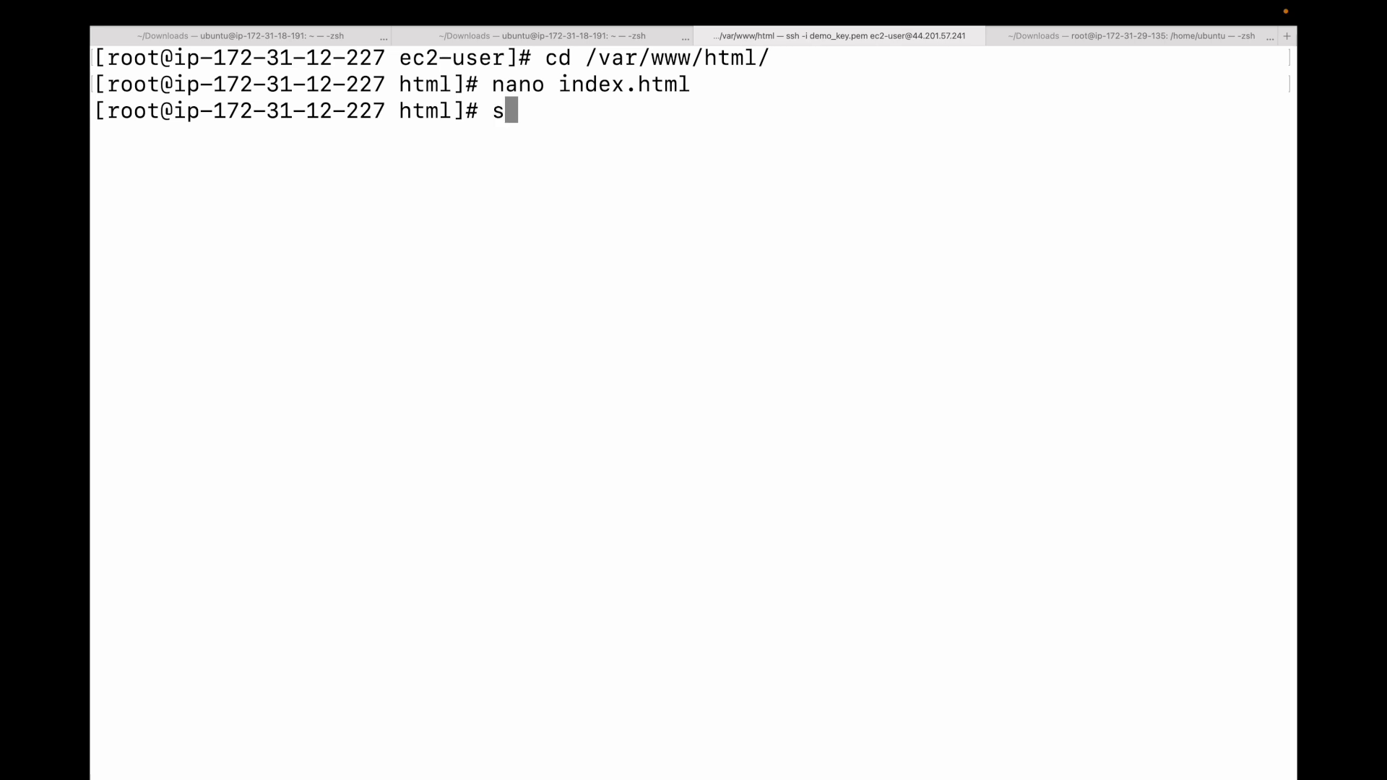
{"action": "key", "text": "BackSpace"}
{"action": "key", "text": "BackSpace"}
{"action": "key", "text": "BackSpace"}
{"action": "type", "text": "ervice h"}
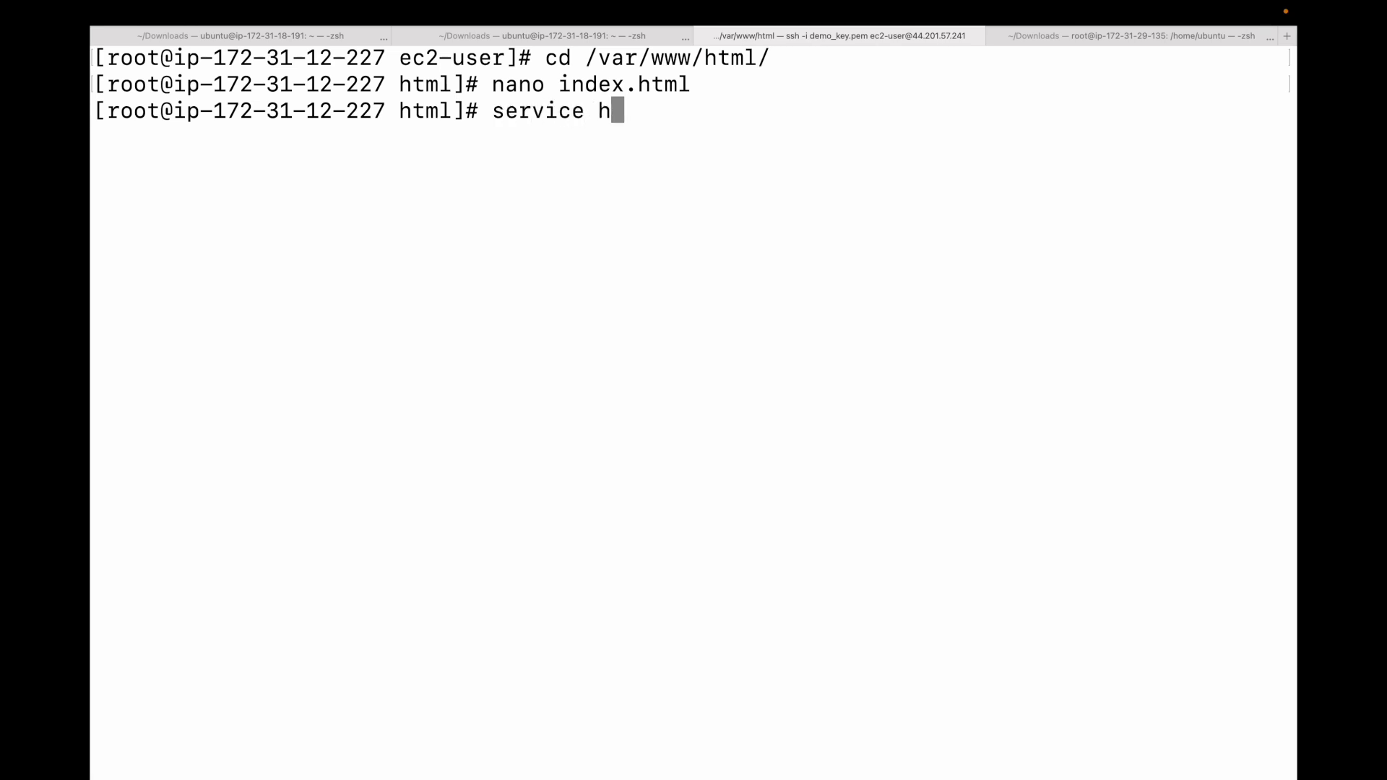
{"action": "type", "text": "ttpd start"}
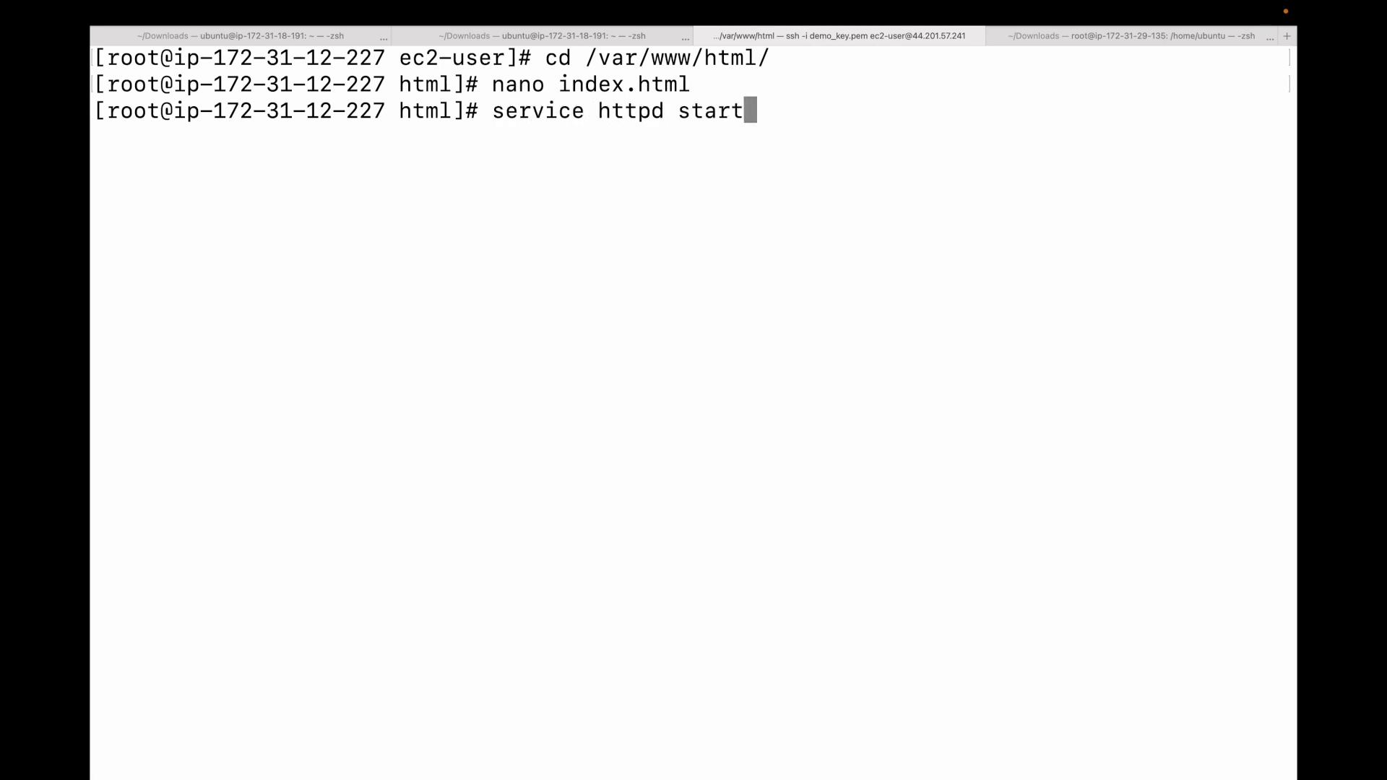
{"action": "key", "text": "Return"}
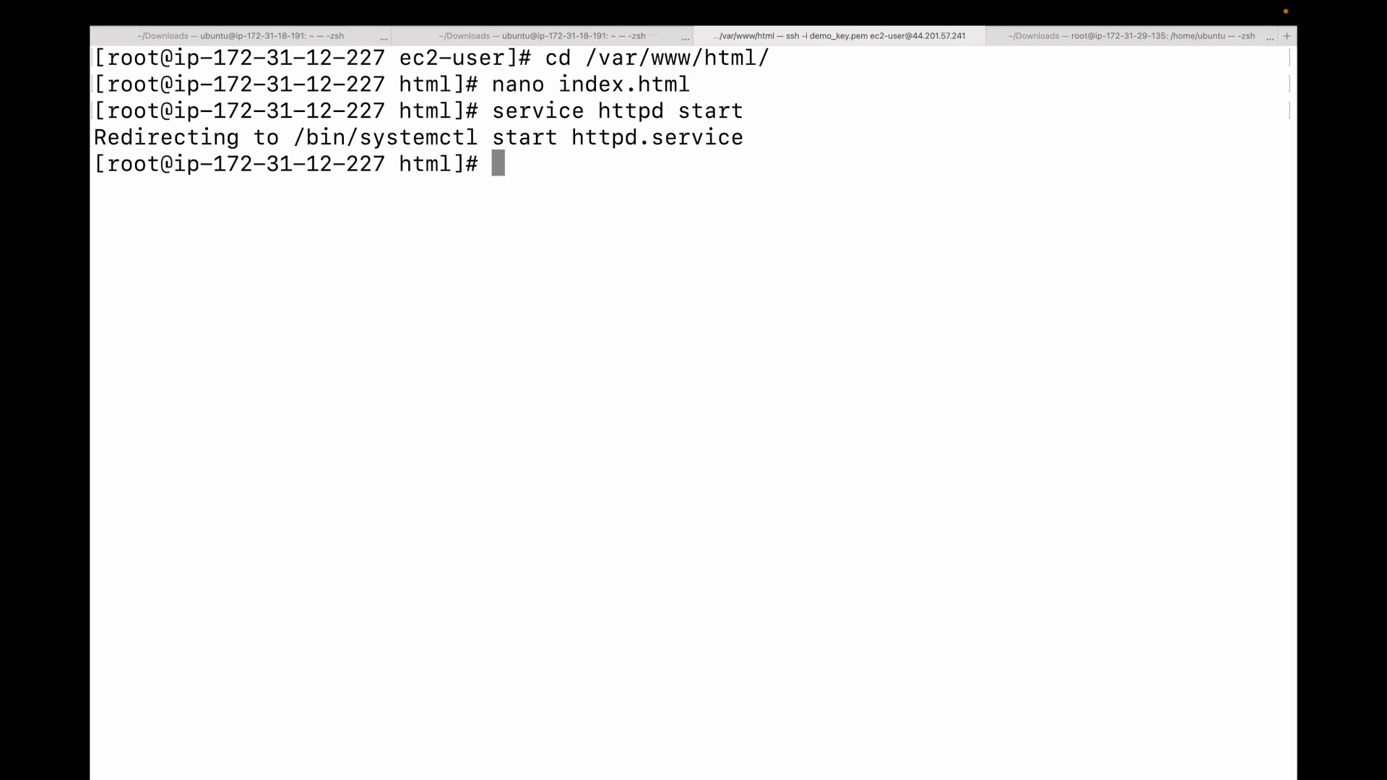
Switch to the browser and open the instance's public IP address 44.201.57.241 in a new tab to check the page heading.
{"action": "key", "text": "ctrl+Left"}
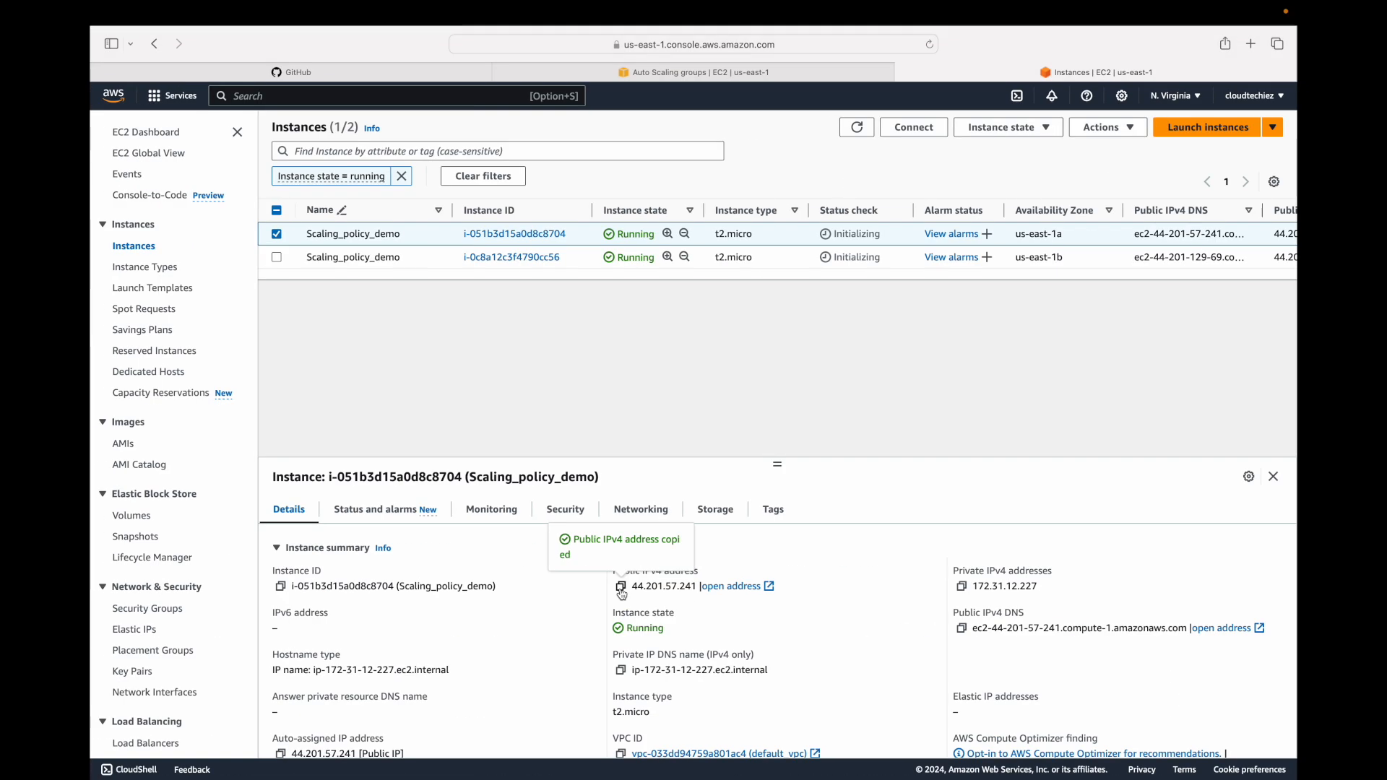
{"action": "left_click", "coordinate": [1252, 43]}
{"action": "key", "text": "super+v"}
{"action": "key", "text": "Return"}
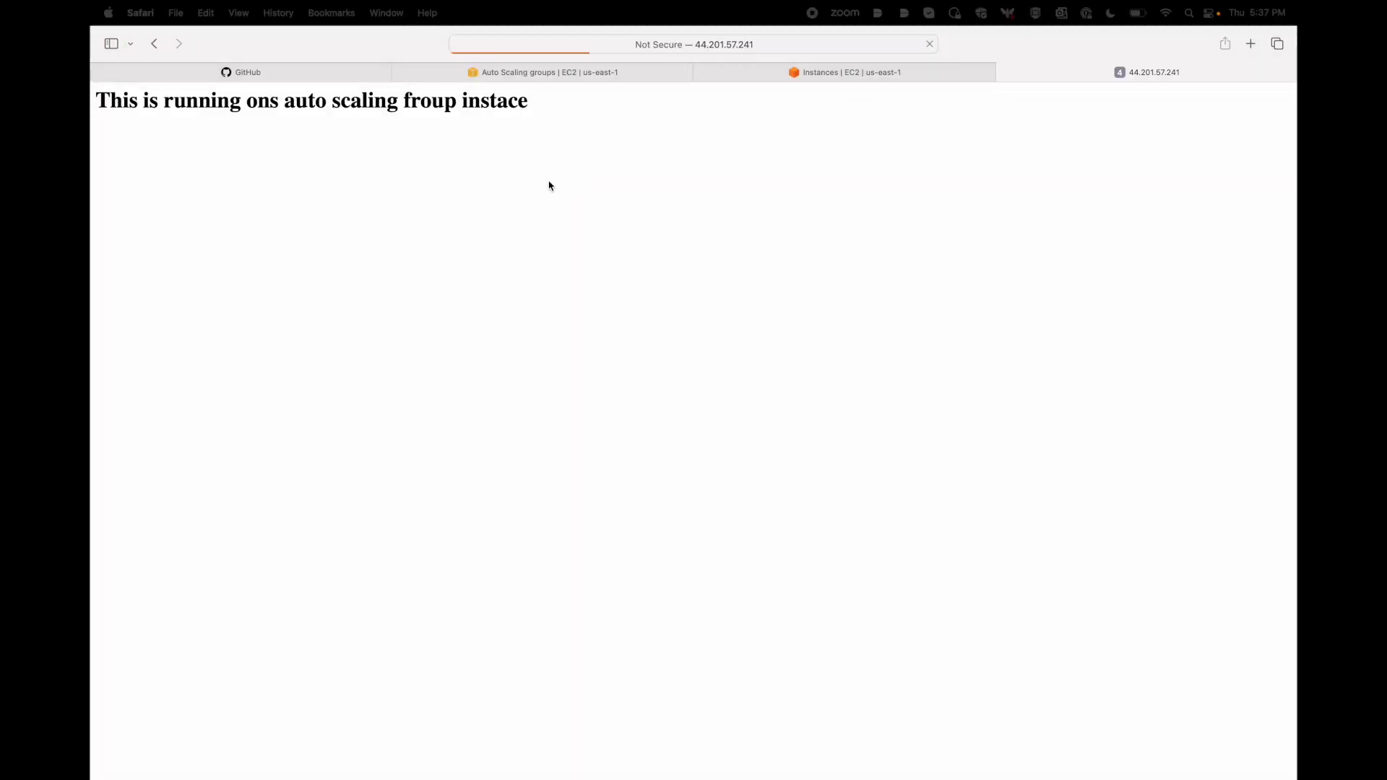
{"action": "triple_click", "coordinate": [276, 108]}
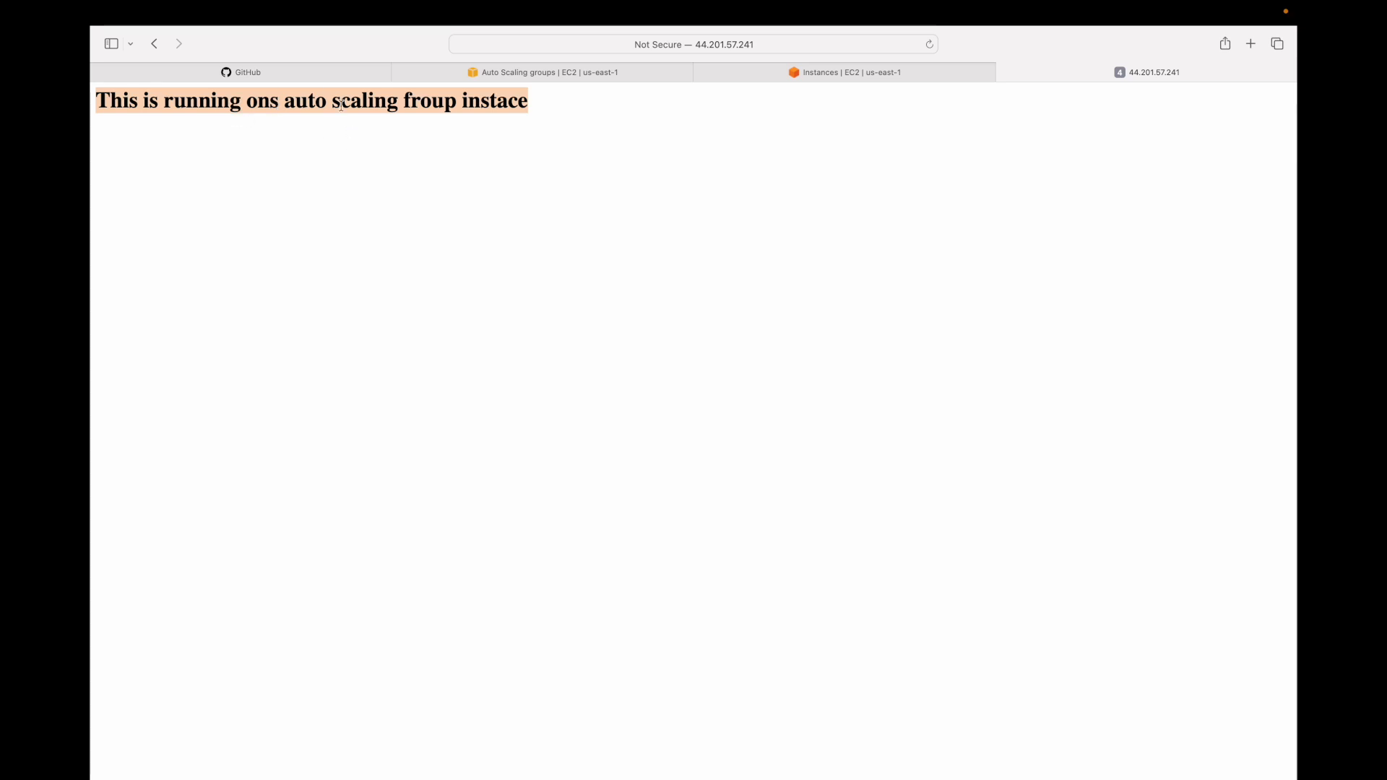
Return to the EC2 instances, show the monitoring metrics of i-051b3d15a0d8c8704 and refresh the instance list.
{"action": "left_click", "coordinate": [832, 75]}
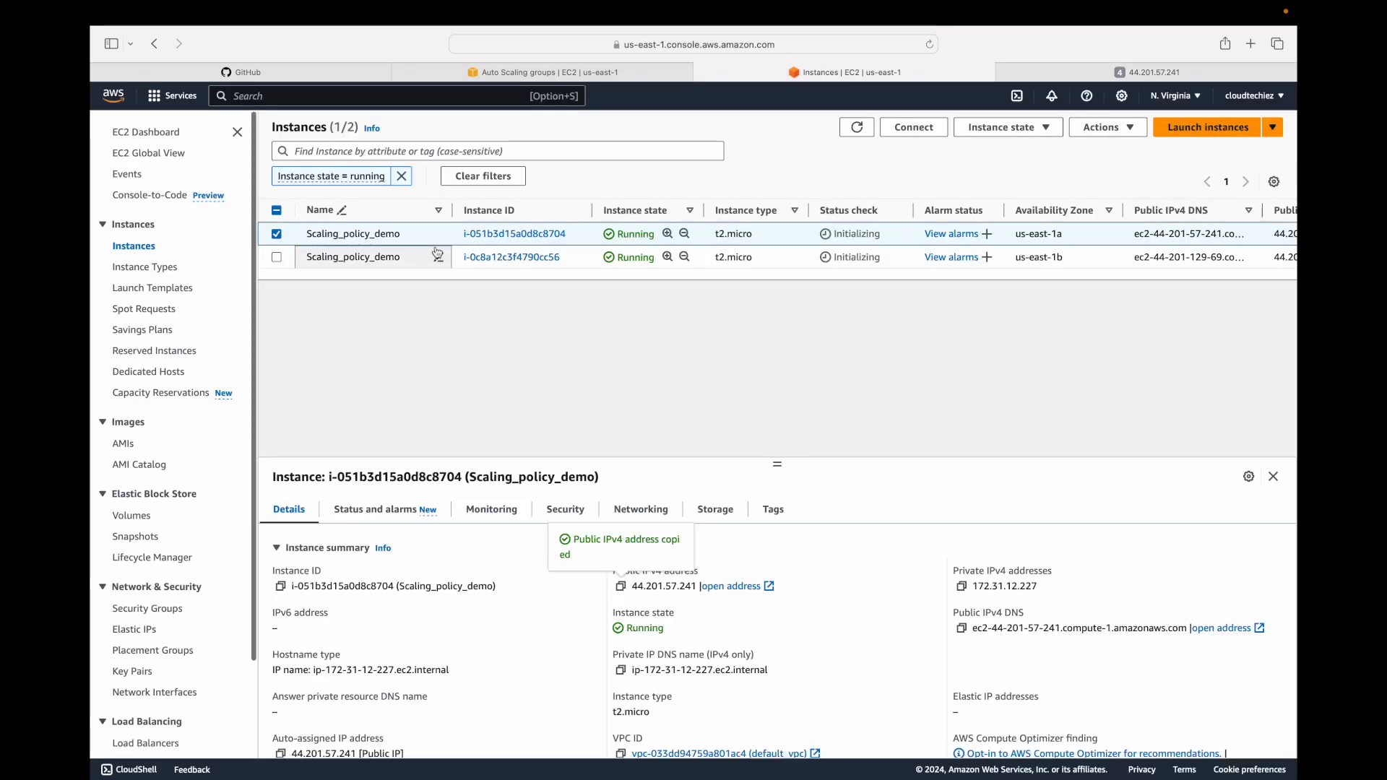
{"action": "left_click", "coordinate": [512, 513]}
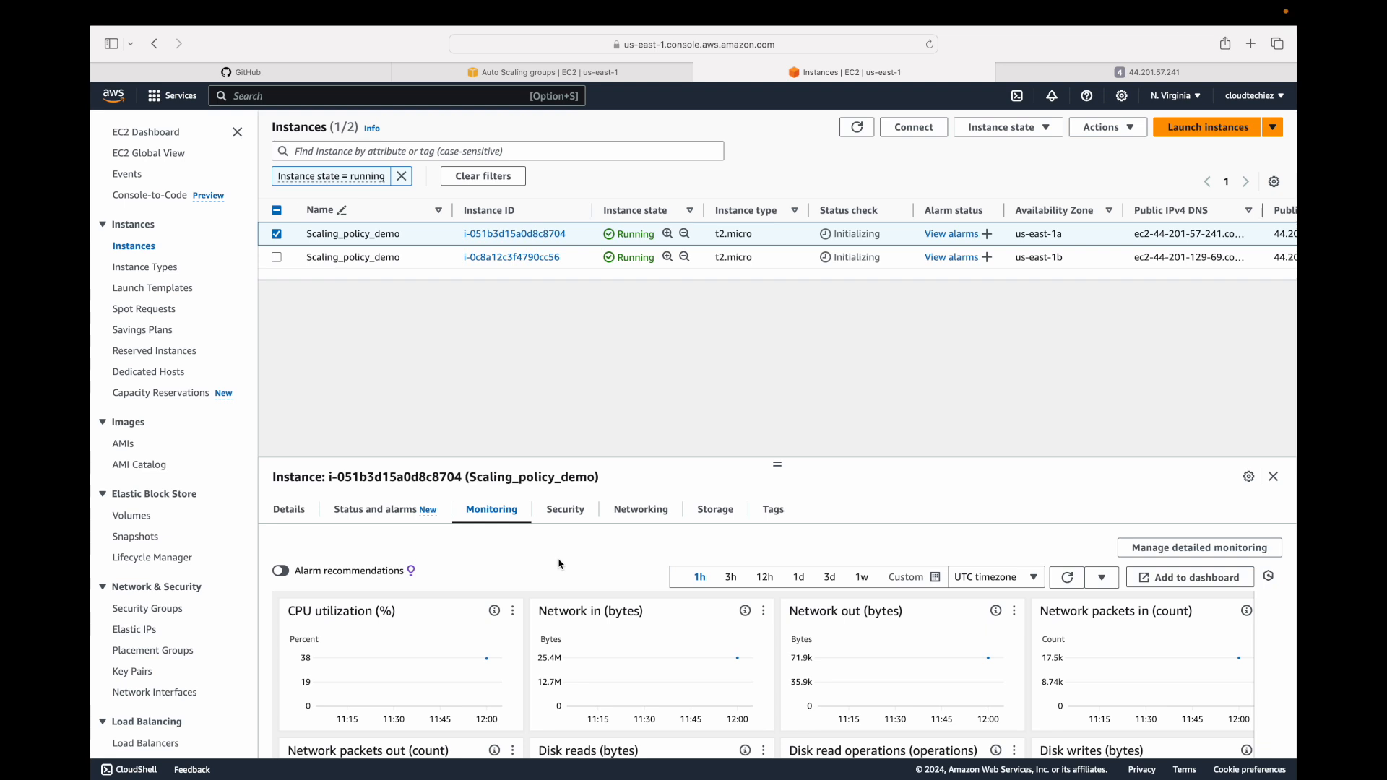
{"action": "left_click", "coordinate": [854, 130]}
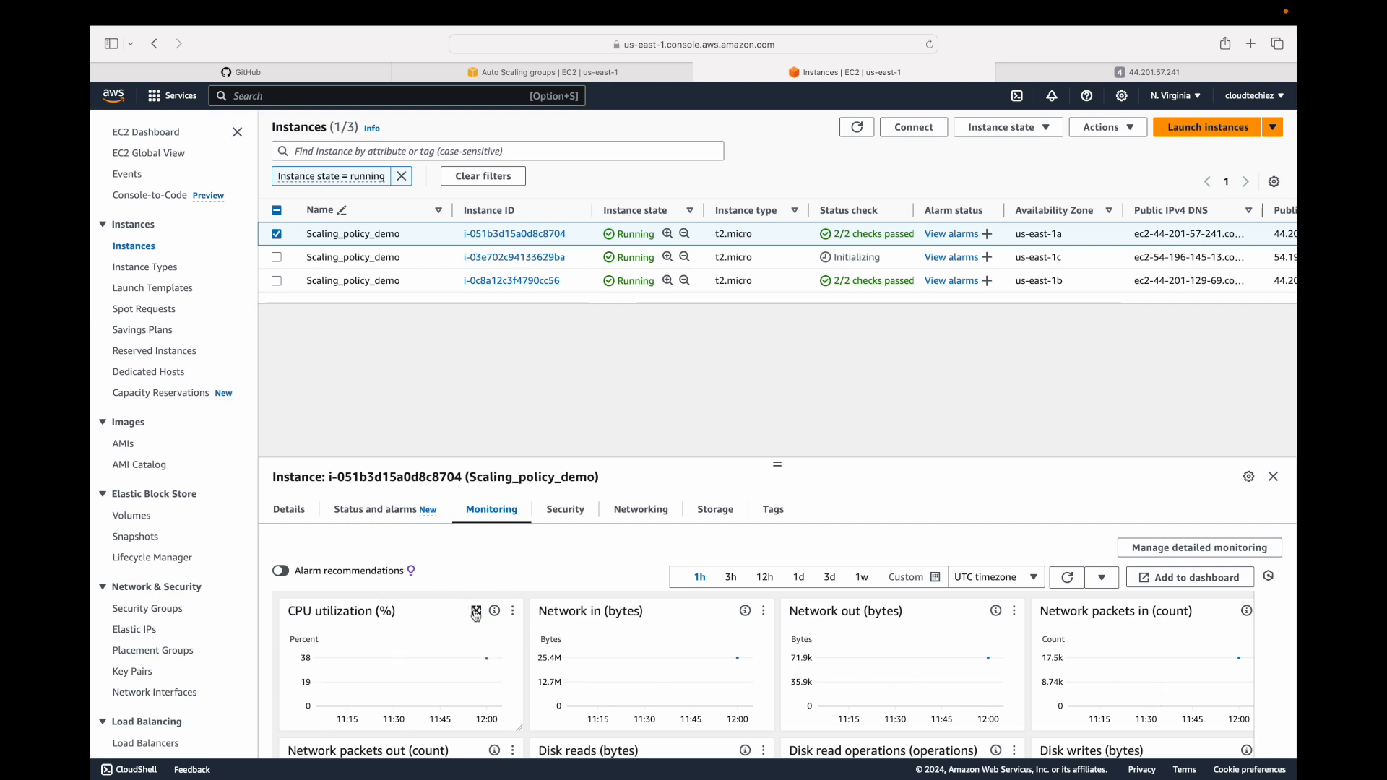
Enlarge the CPU utilization chart of i-051b3d15a0d8c8704 and examine its 12:00 data point against the percent scale.
{"action": "left_click", "coordinate": [473, 613]}
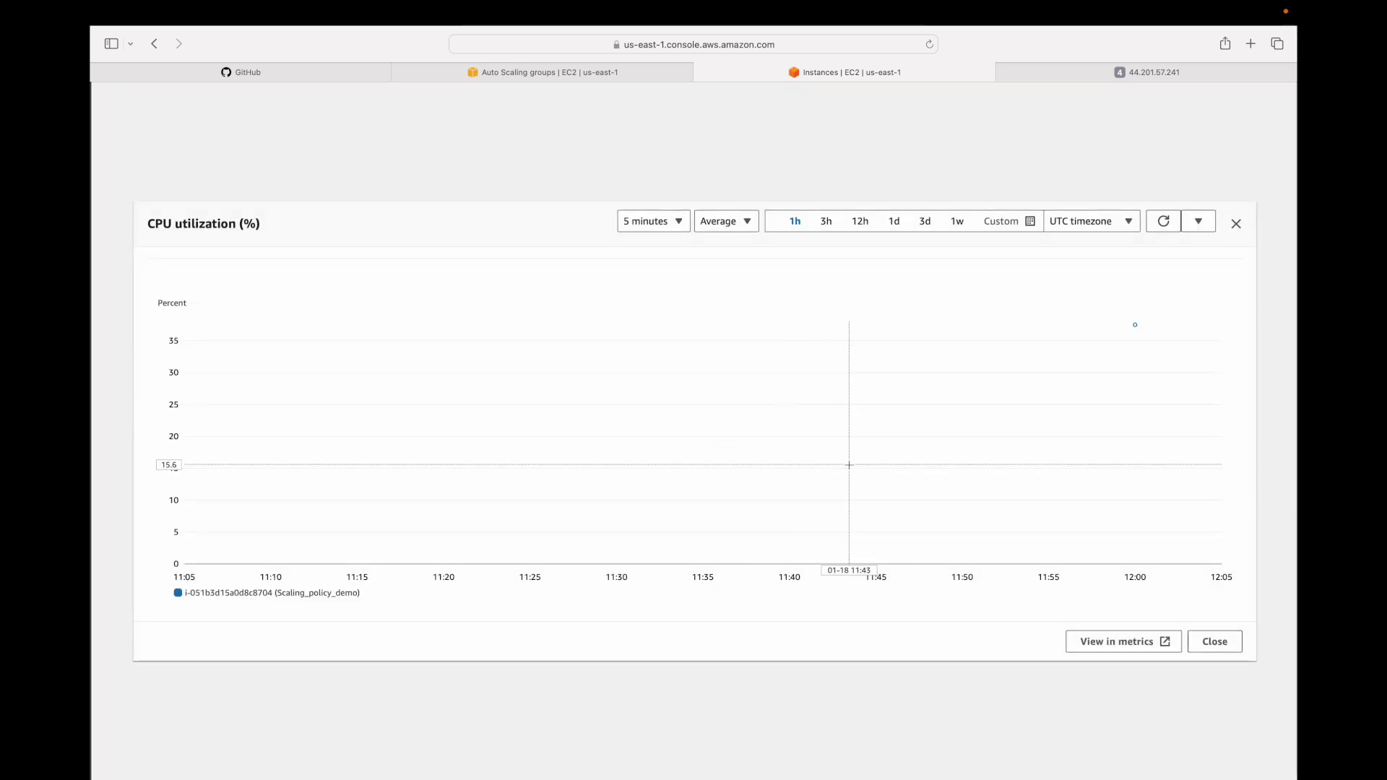
{"action": "mouse_move", "coordinate": [1069, 359]}
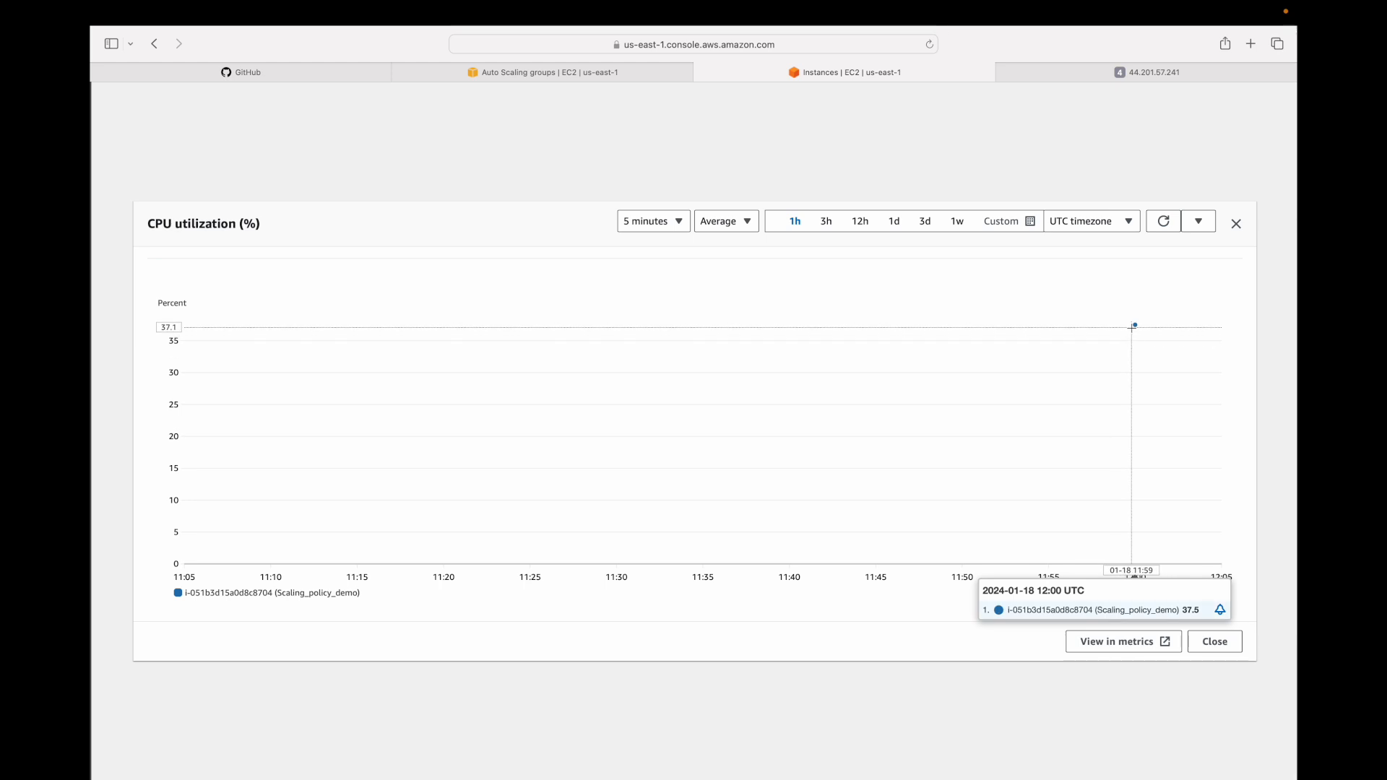
{"action": "scroll", "coordinate": [1141, 334], "scroll_direction": "up", "scroll_amount": 10}
{"action": "scroll", "coordinate": [1142, 320], "scroll_direction": "down", "scroll_amount": 10}
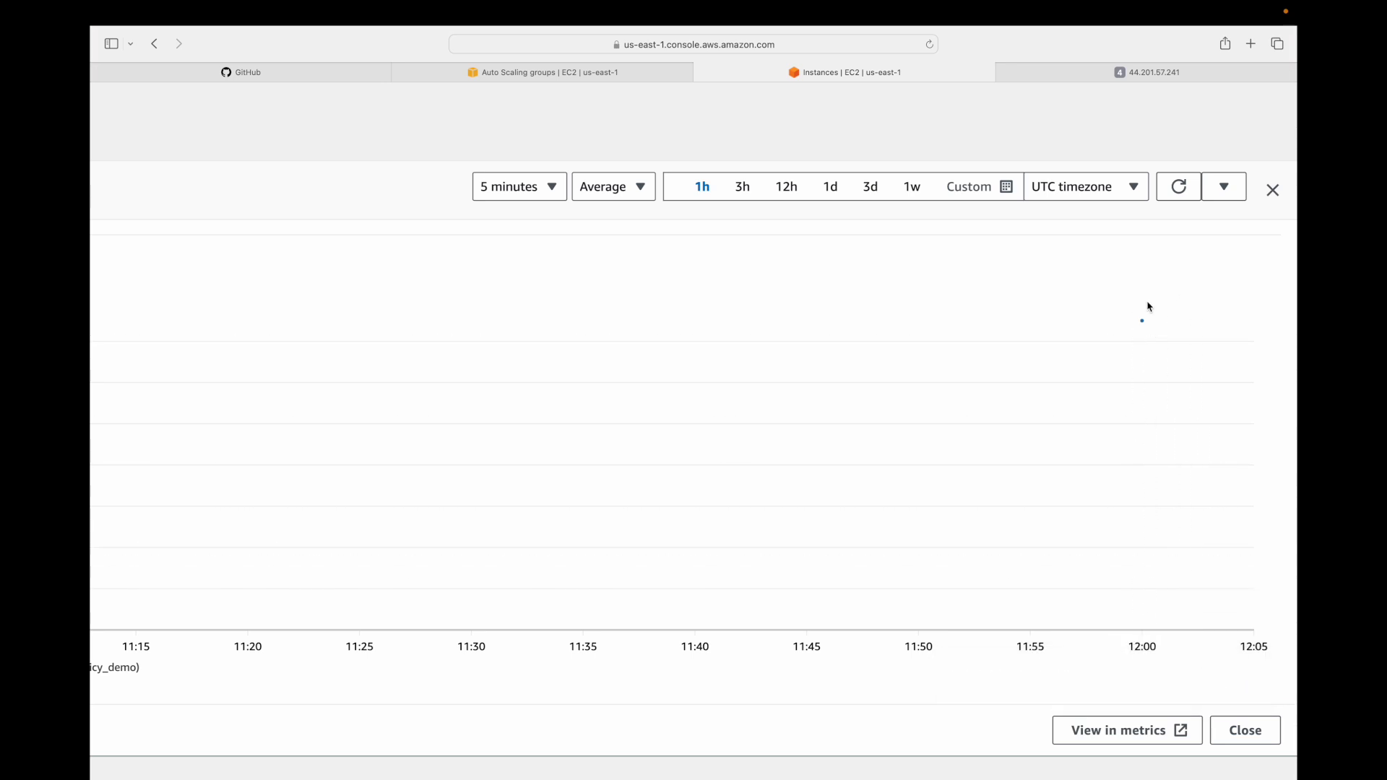
{"action": "mouse_move", "coordinate": [1143, 320]}
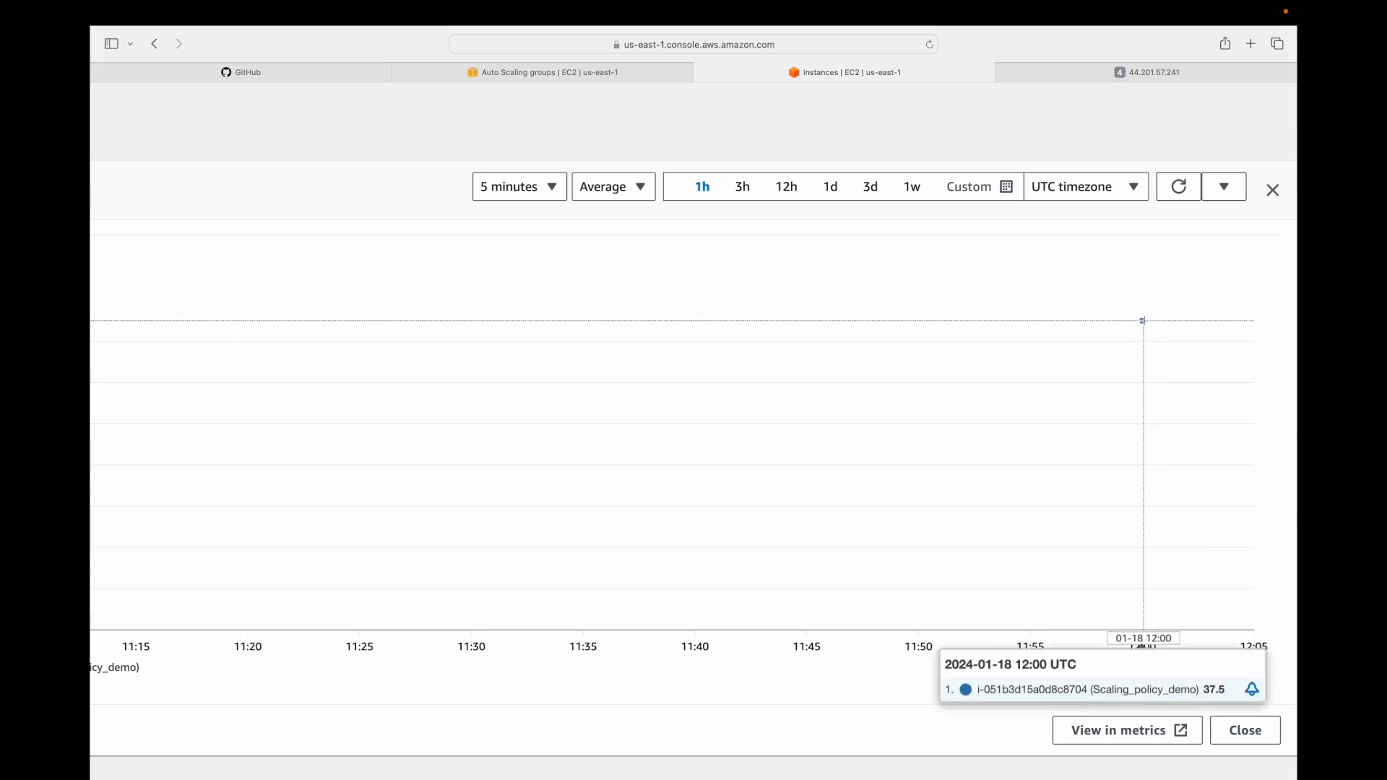
{"action": "scroll", "coordinate": [811, 320], "scroll_direction": "left", "scroll_amount": 5}
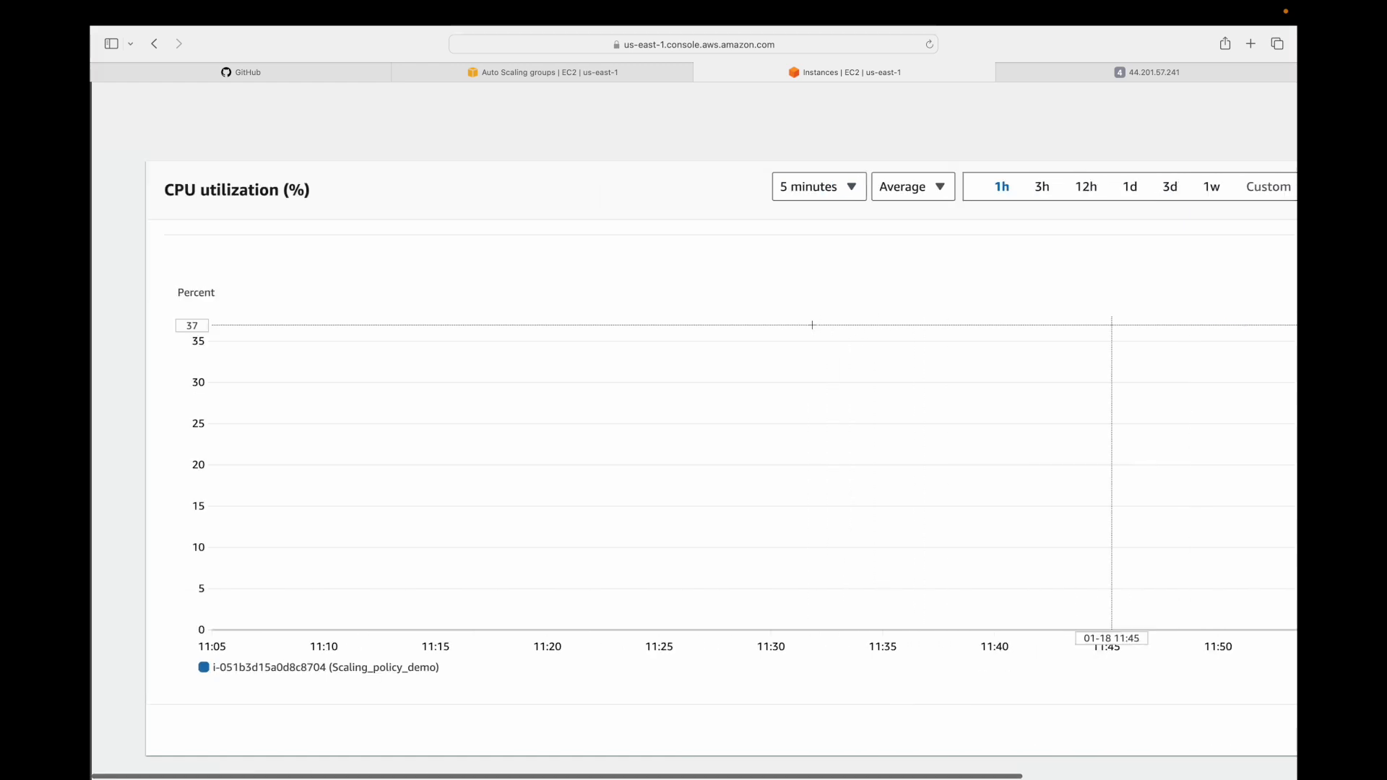
{"action": "mouse_move", "coordinate": [219, 322]}
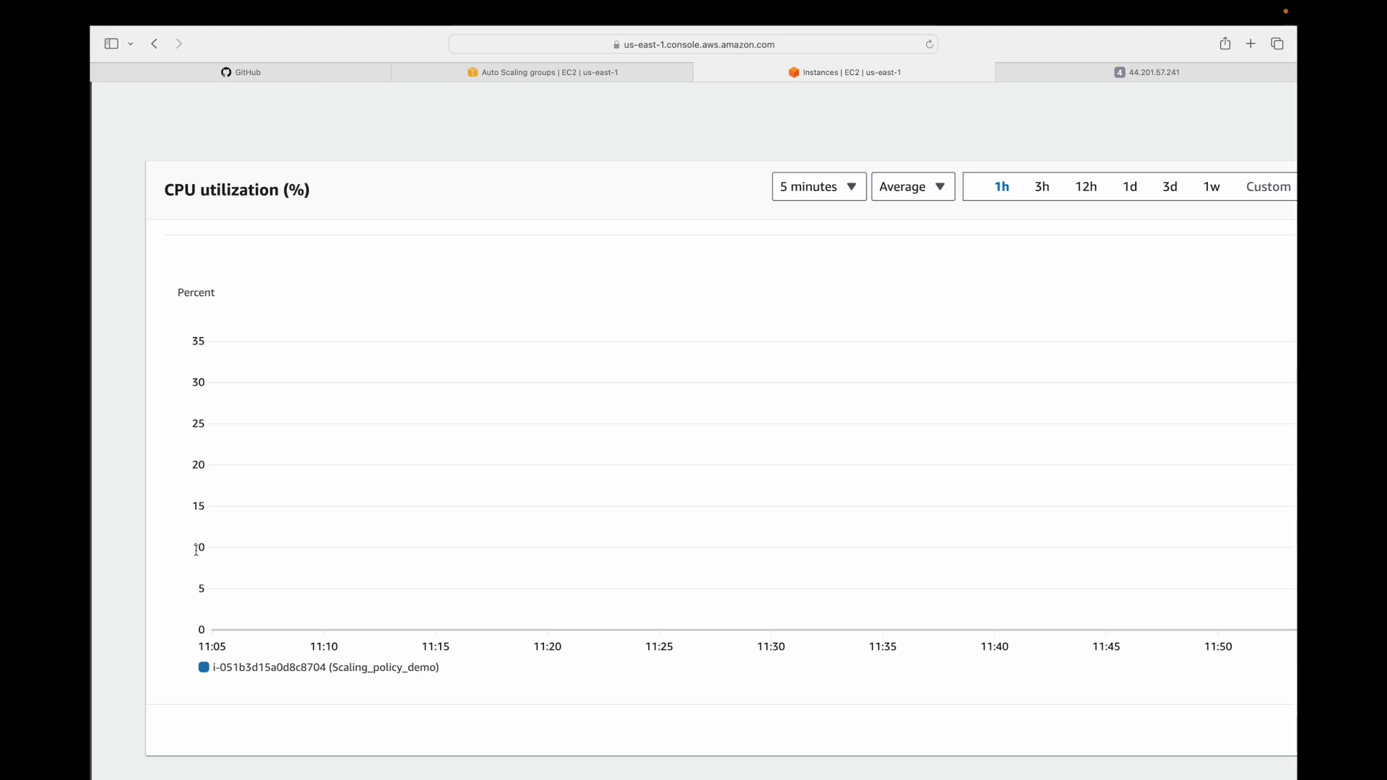
{"action": "key", "text": "super+minus"}
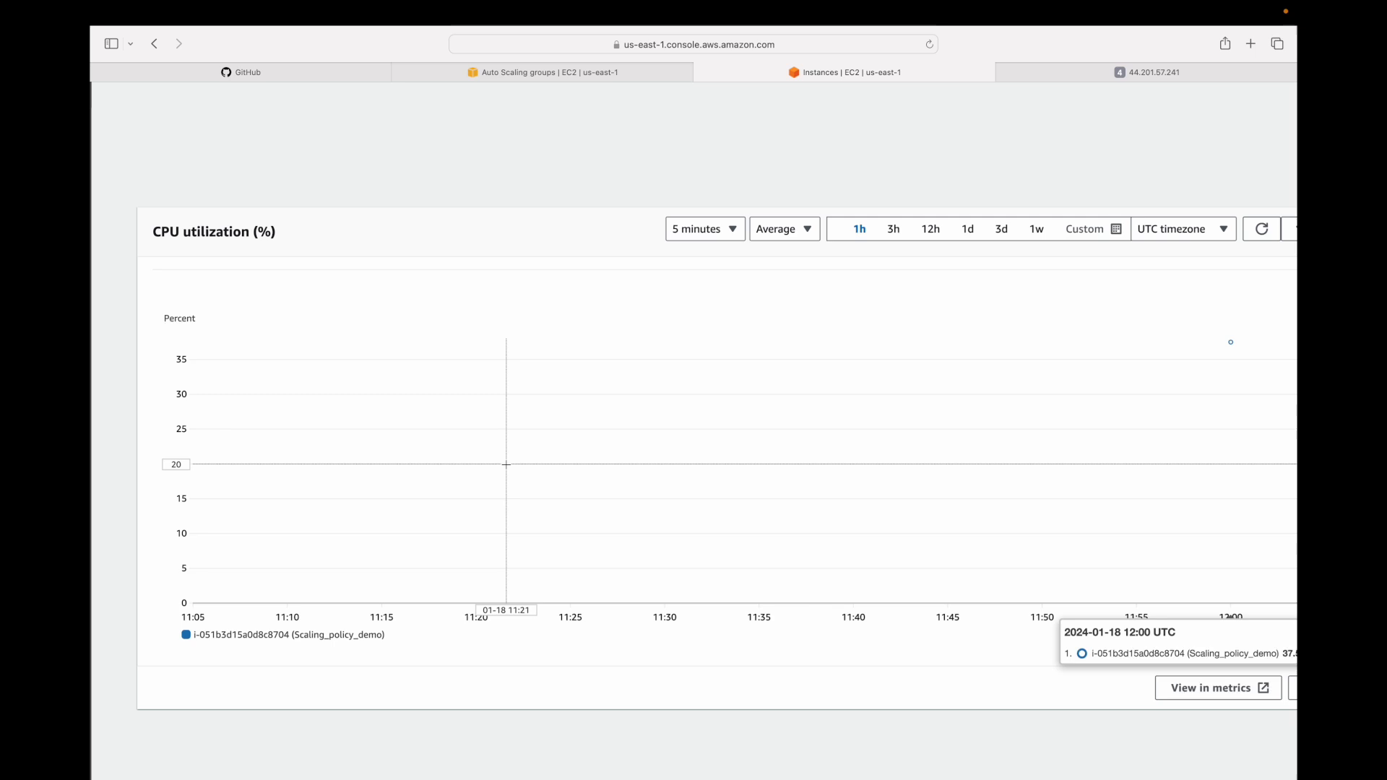
Check the scaling_policies group's capacity, return to the instances, close the enlarged CPU chart and refresh the list.
{"action": "left_click", "coordinate": [548, 73]}
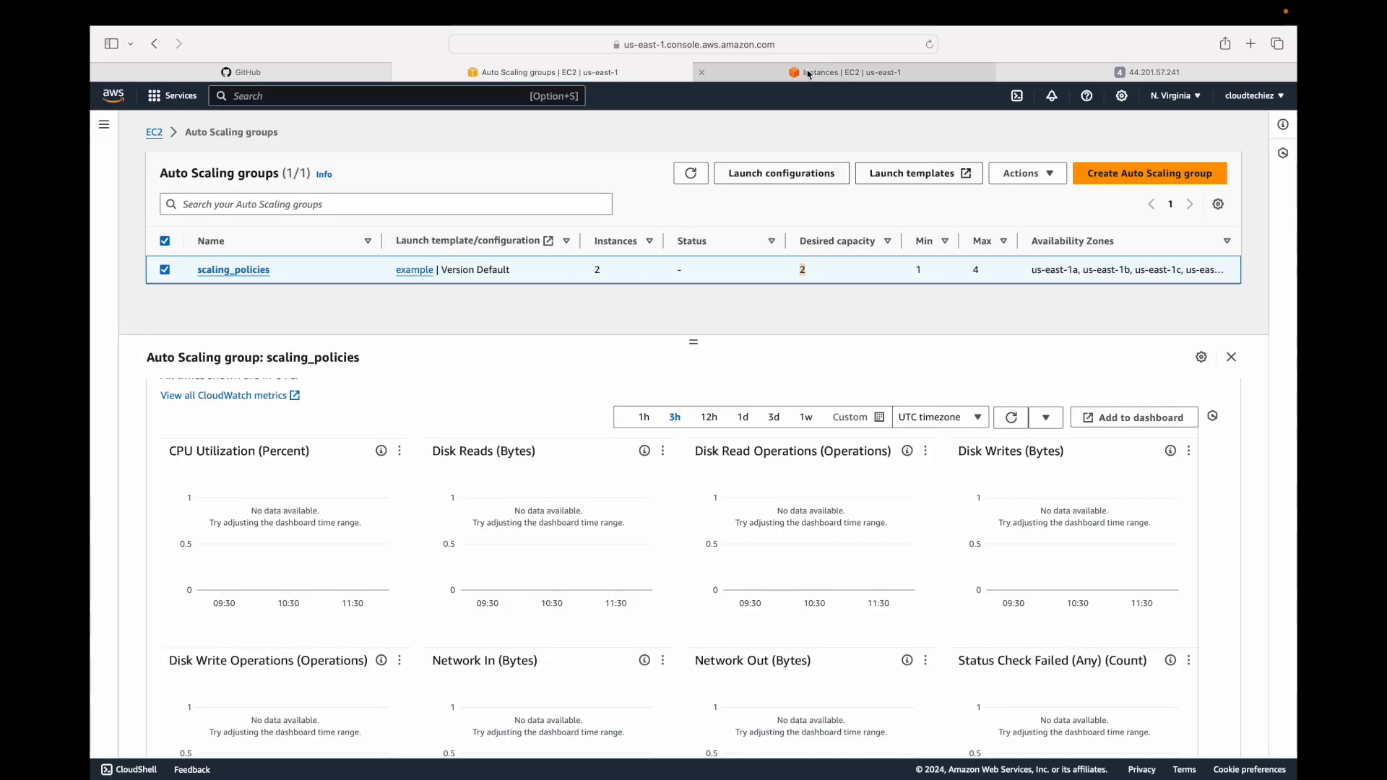
{"action": "left_click", "coordinate": [773, 75]}
{"action": "key", "text": "super+shift+backslash"}
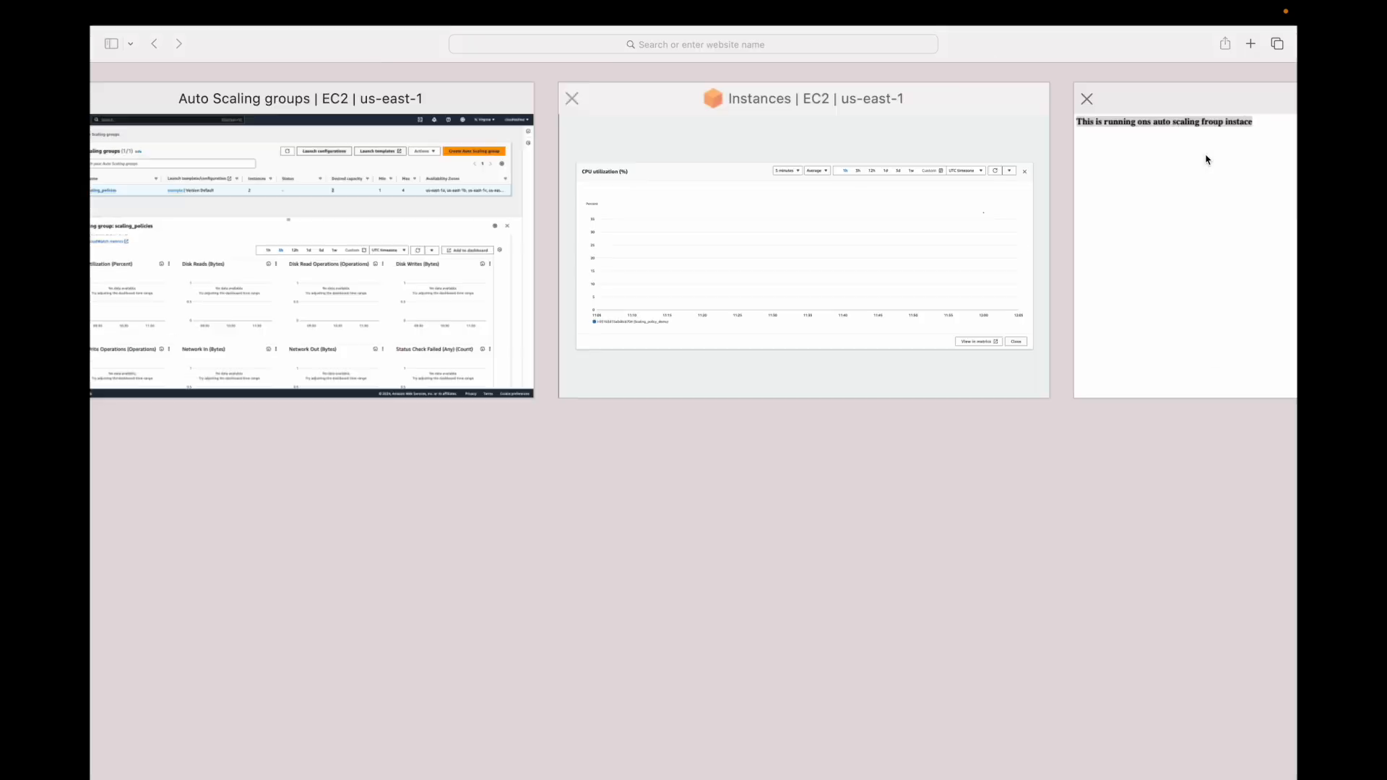
{"action": "left_click", "coordinate": [769, 197]}
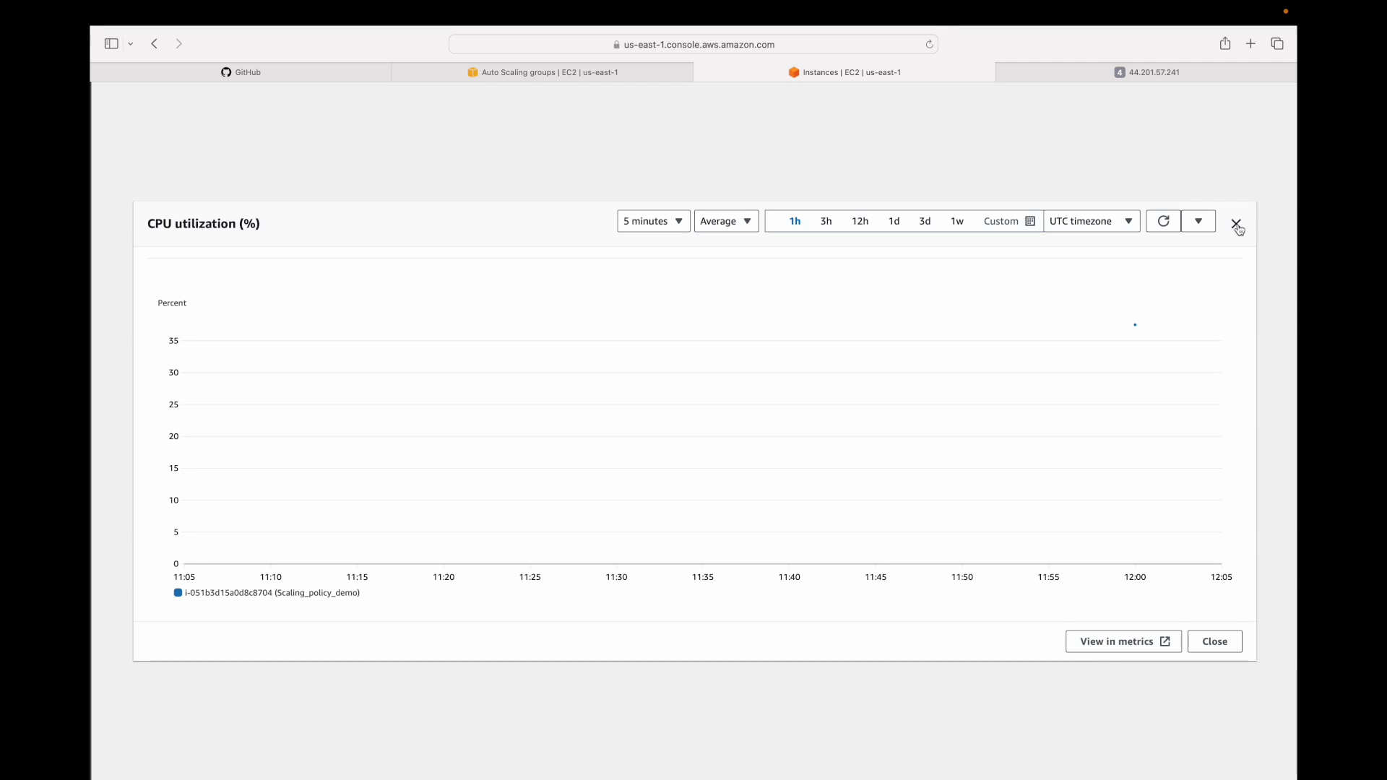
{"action": "left_click", "coordinate": [1238, 228]}
{"action": "left_click", "coordinate": [858, 127]}
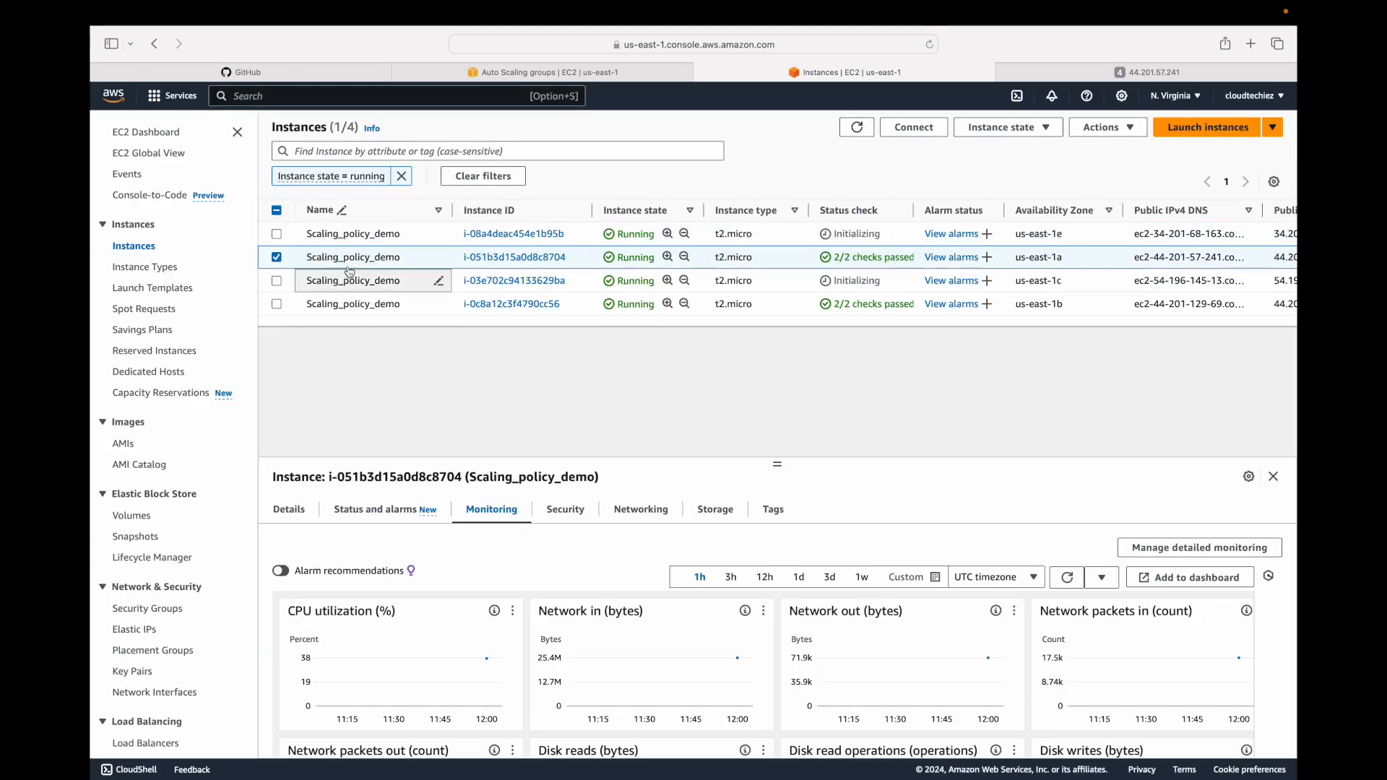
Recheck the Auto Scaling group, view the monitoring metrics of i-08a4deac454e1b95b, and reselect only i-051b3d15a0d8c8704.
{"action": "left_click", "coordinate": [550, 72]}
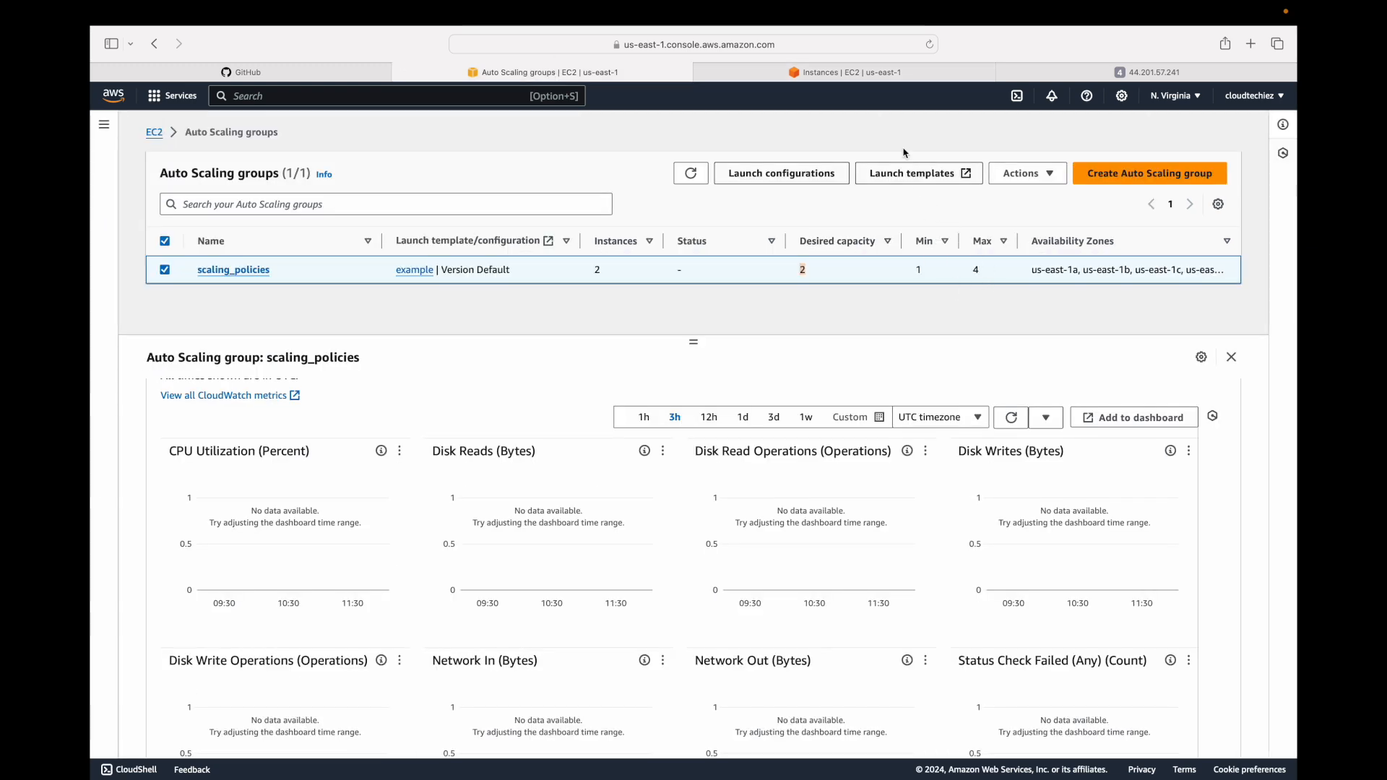
{"action": "left_click", "coordinate": [865, 77]}
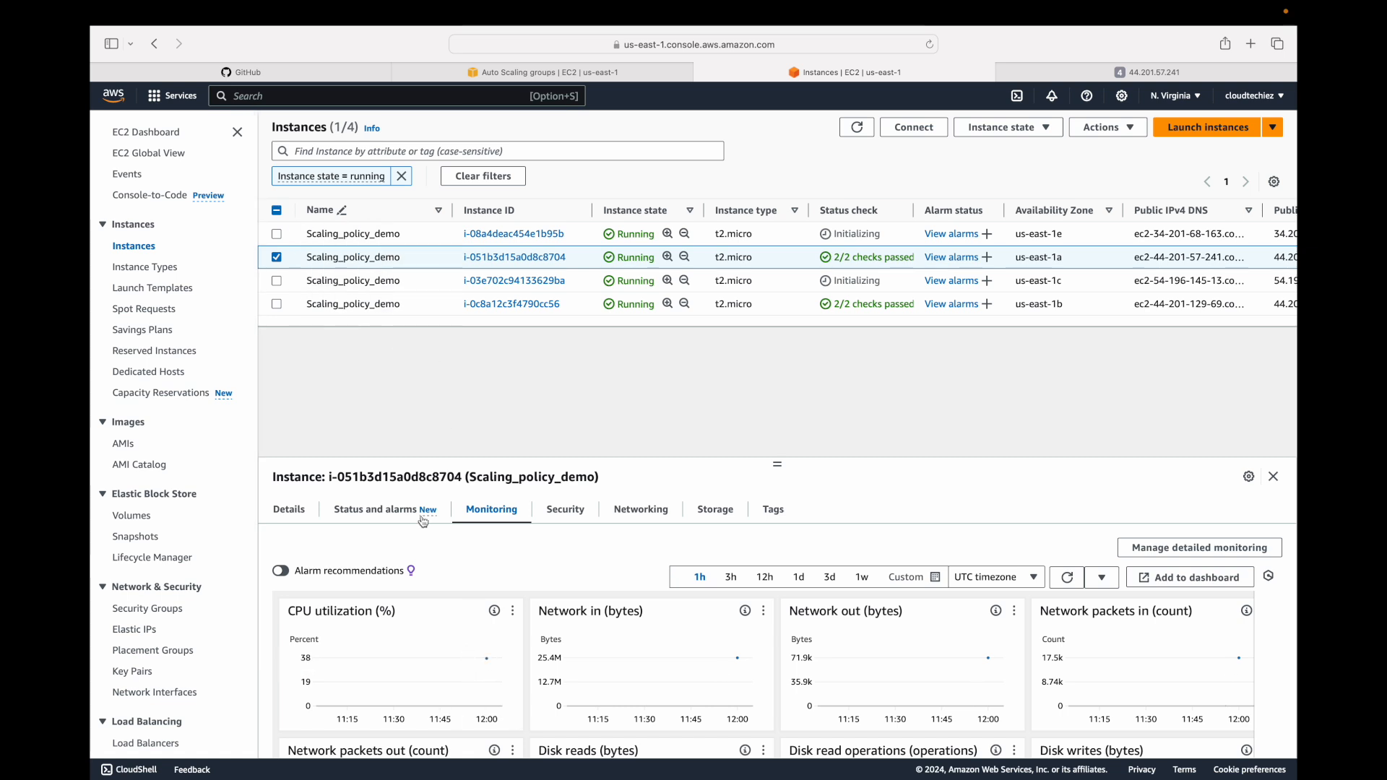
{"action": "left_click", "coordinate": [277, 257]}
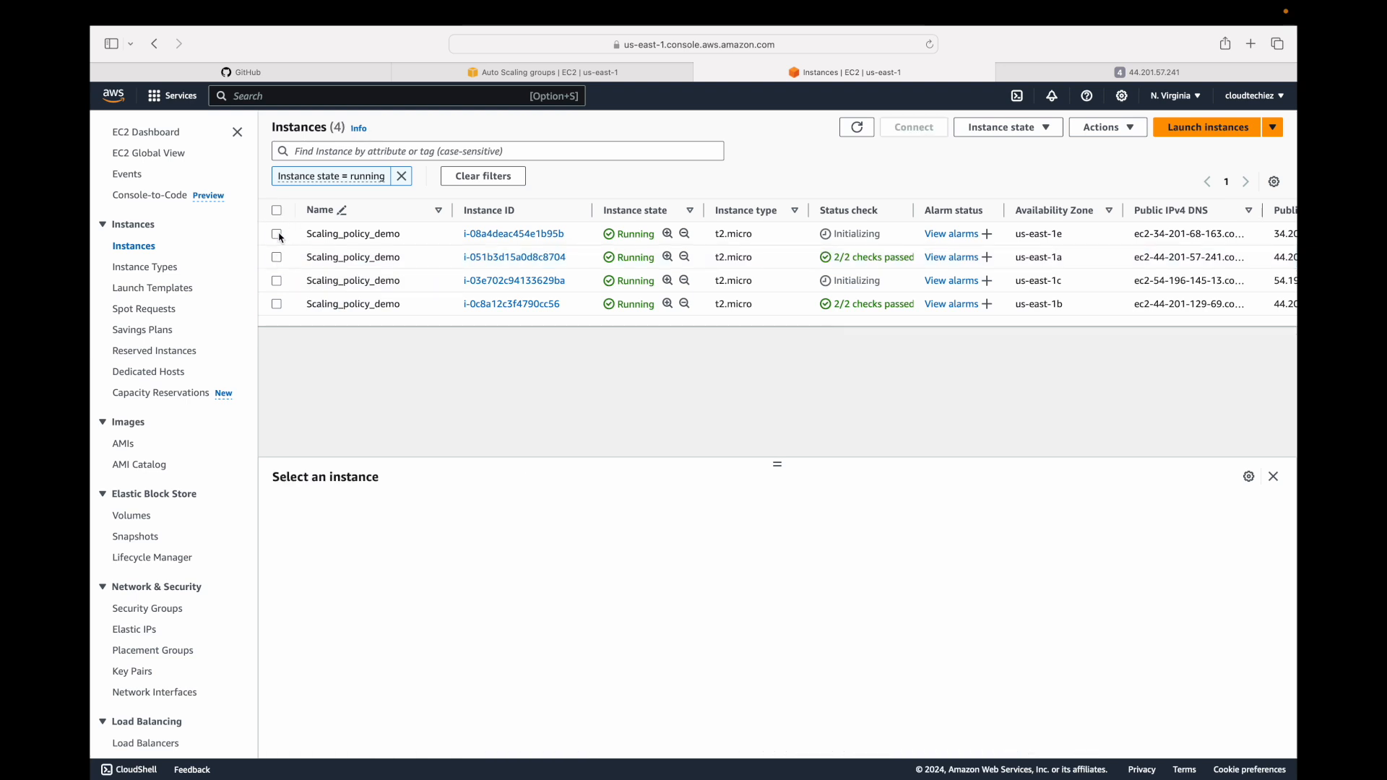
{"action": "left_click", "coordinate": [278, 235]}
{"action": "left_click", "coordinate": [504, 518]}
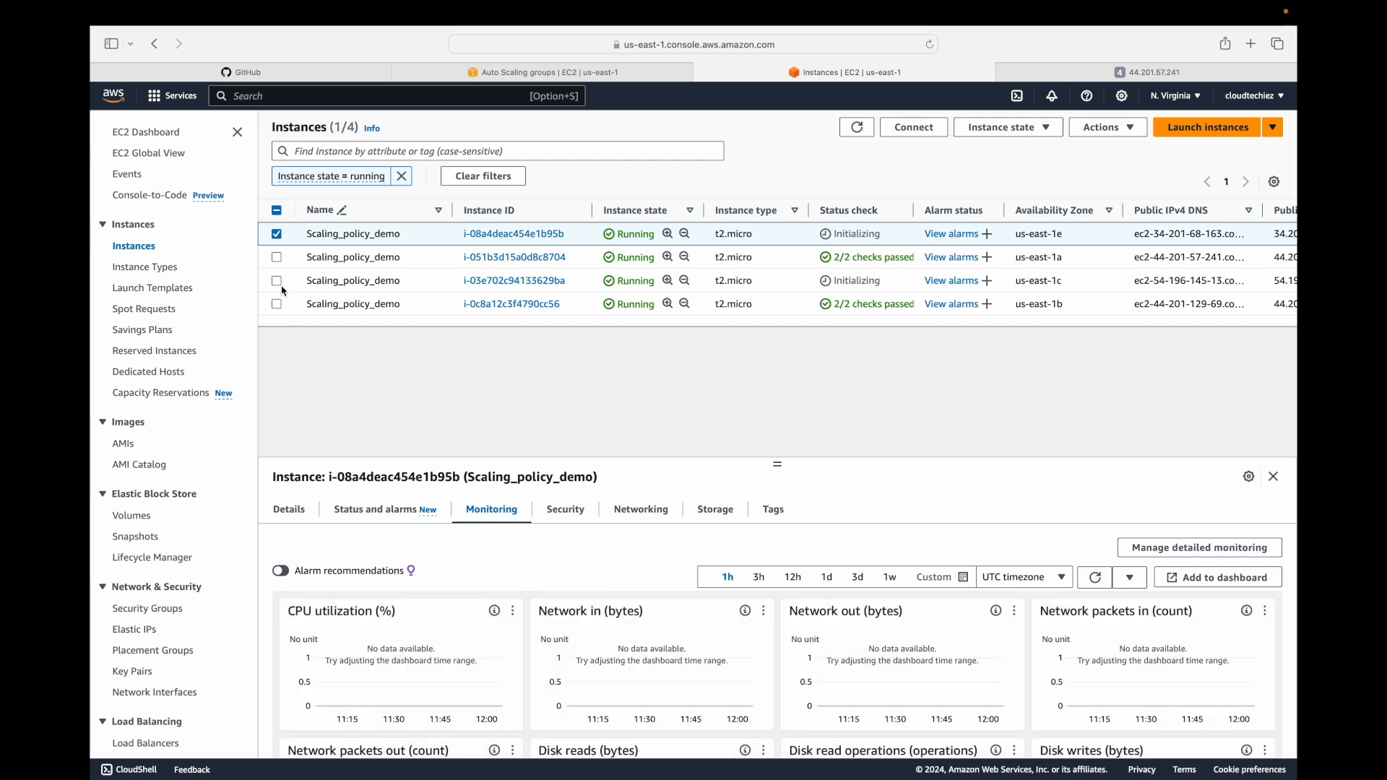
{"action": "left_click", "coordinate": [277, 258]}
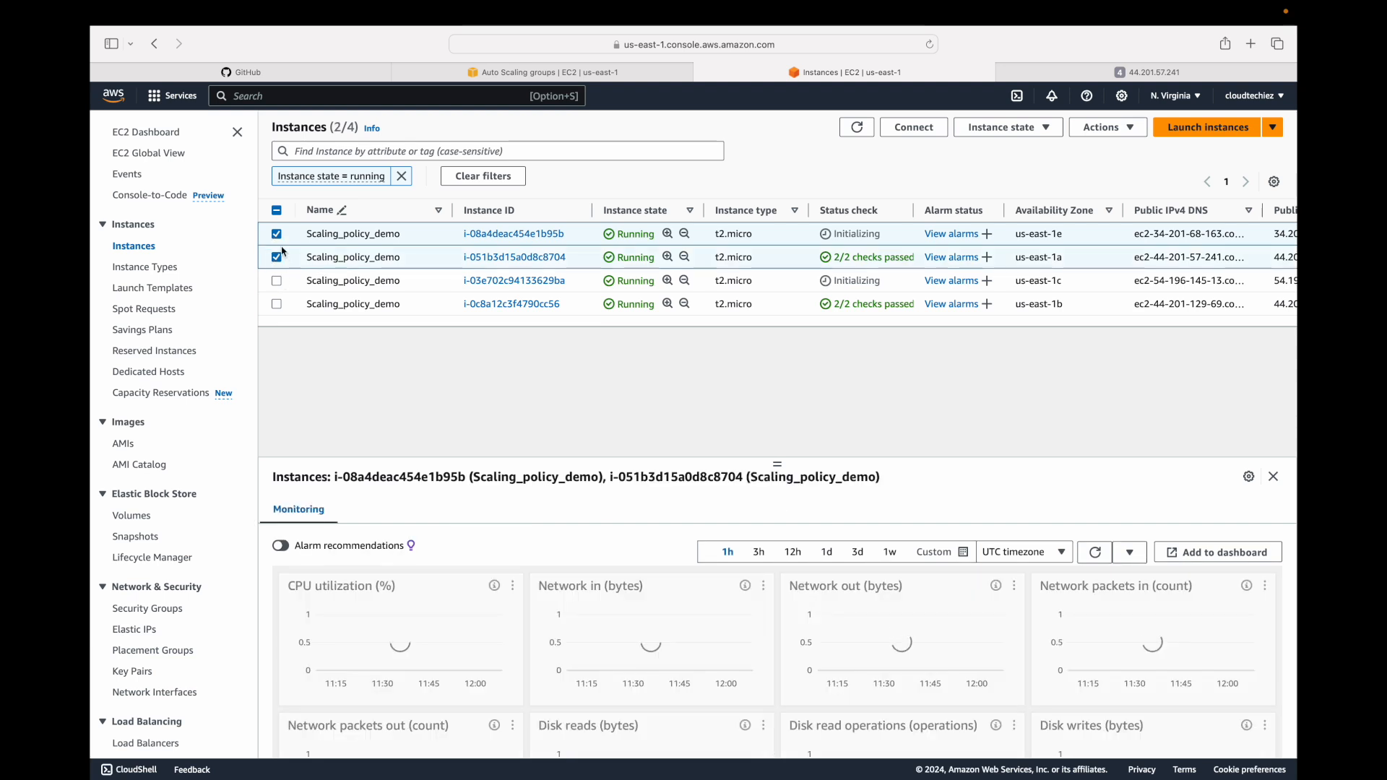
{"action": "left_click", "coordinate": [276, 233]}
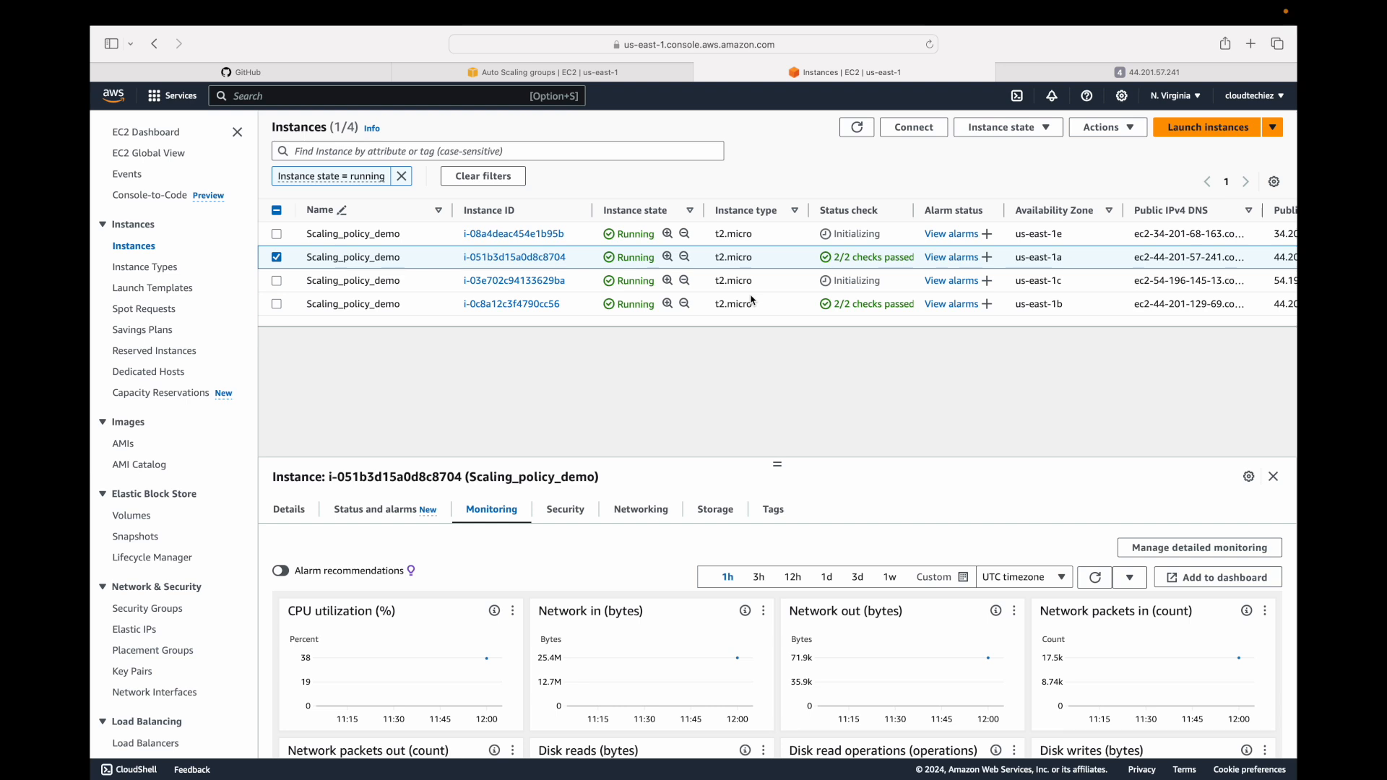
Refresh the instance list, inspect the 12:00 data point in the enlarged CPU chart of i-051b3d15a0d8c8704, and close the chart.
{"action": "left_click", "coordinate": [857, 129]}
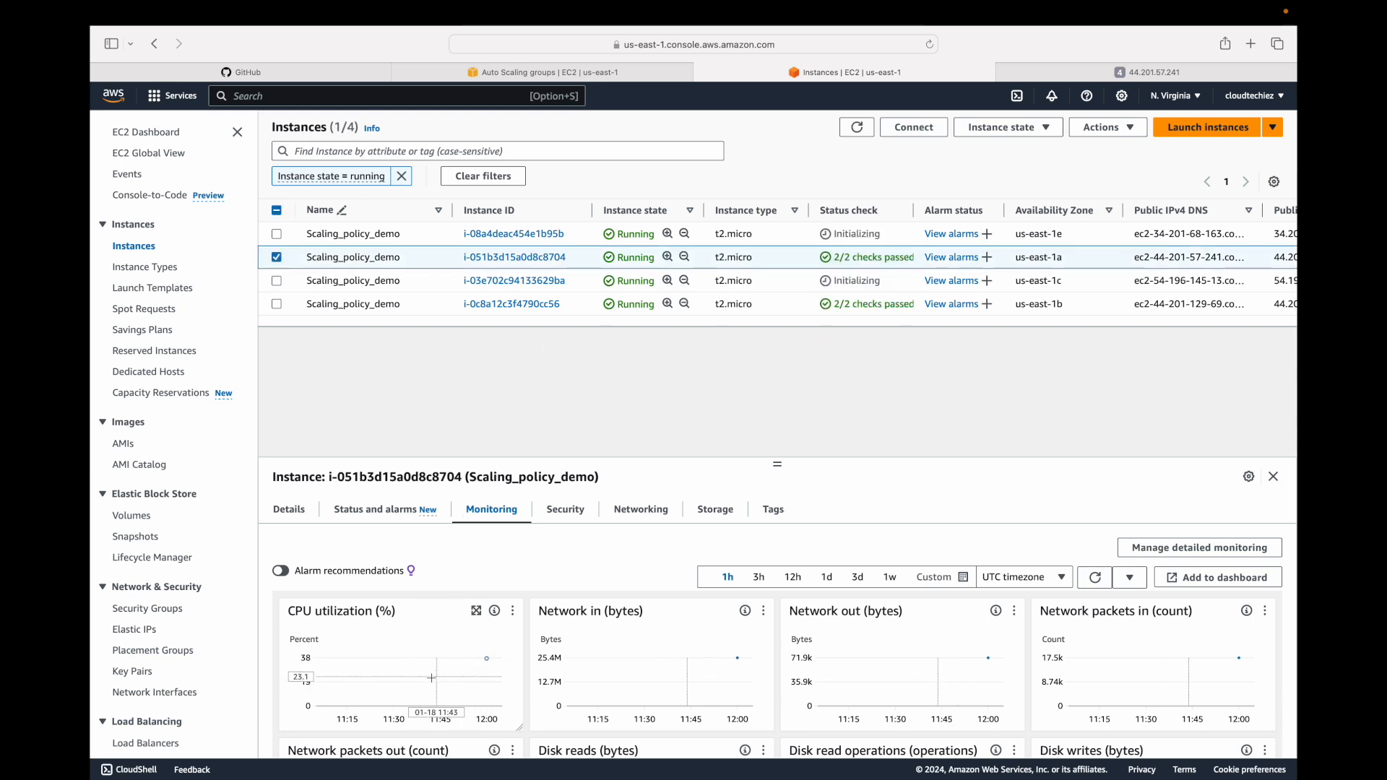
{"action": "mouse_move", "coordinate": [488, 639]}
{"action": "left_click", "coordinate": [476, 610]}
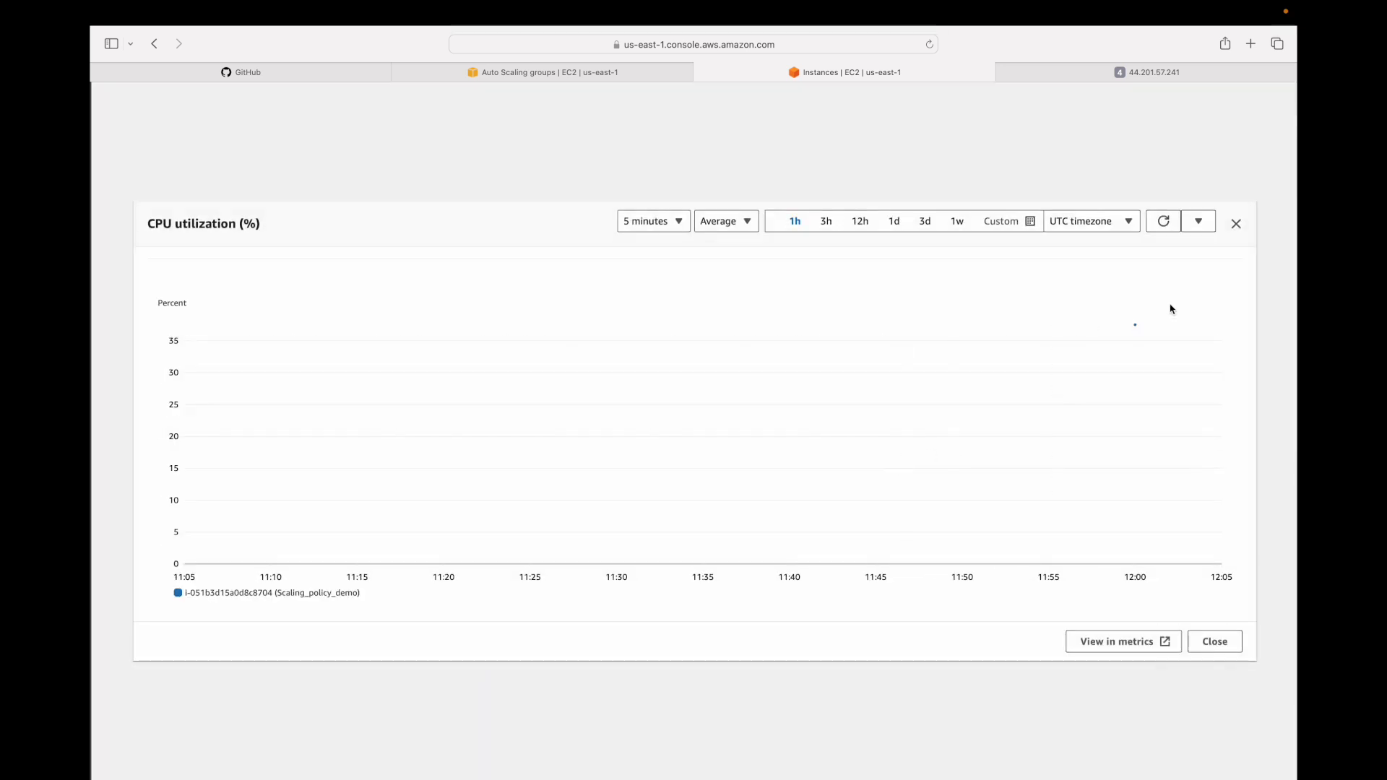
{"action": "mouse_move", "coordinate": [1134, 324]}
{"action": "left_click", "coordinate": [1134, 325]}
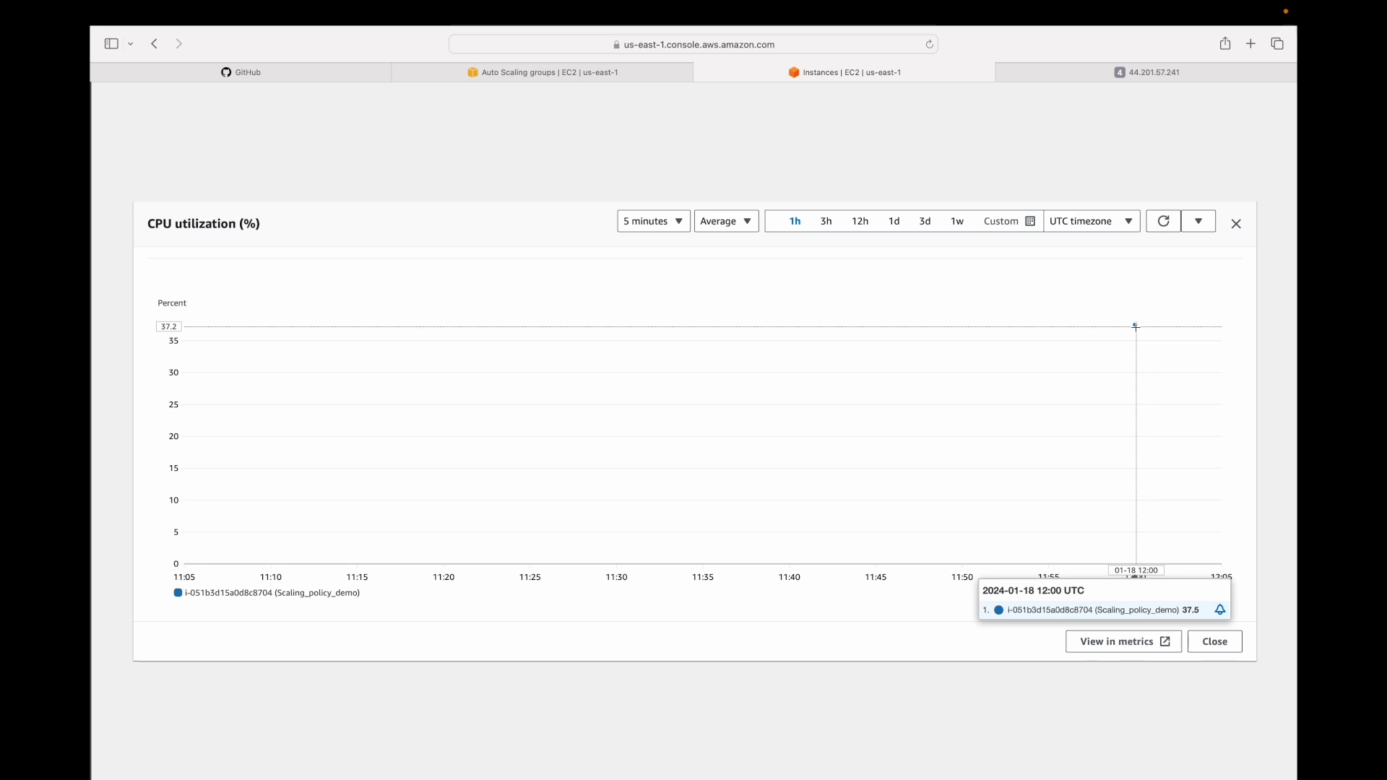
{"action": "left_click", "coordinate": [1135, 324]}
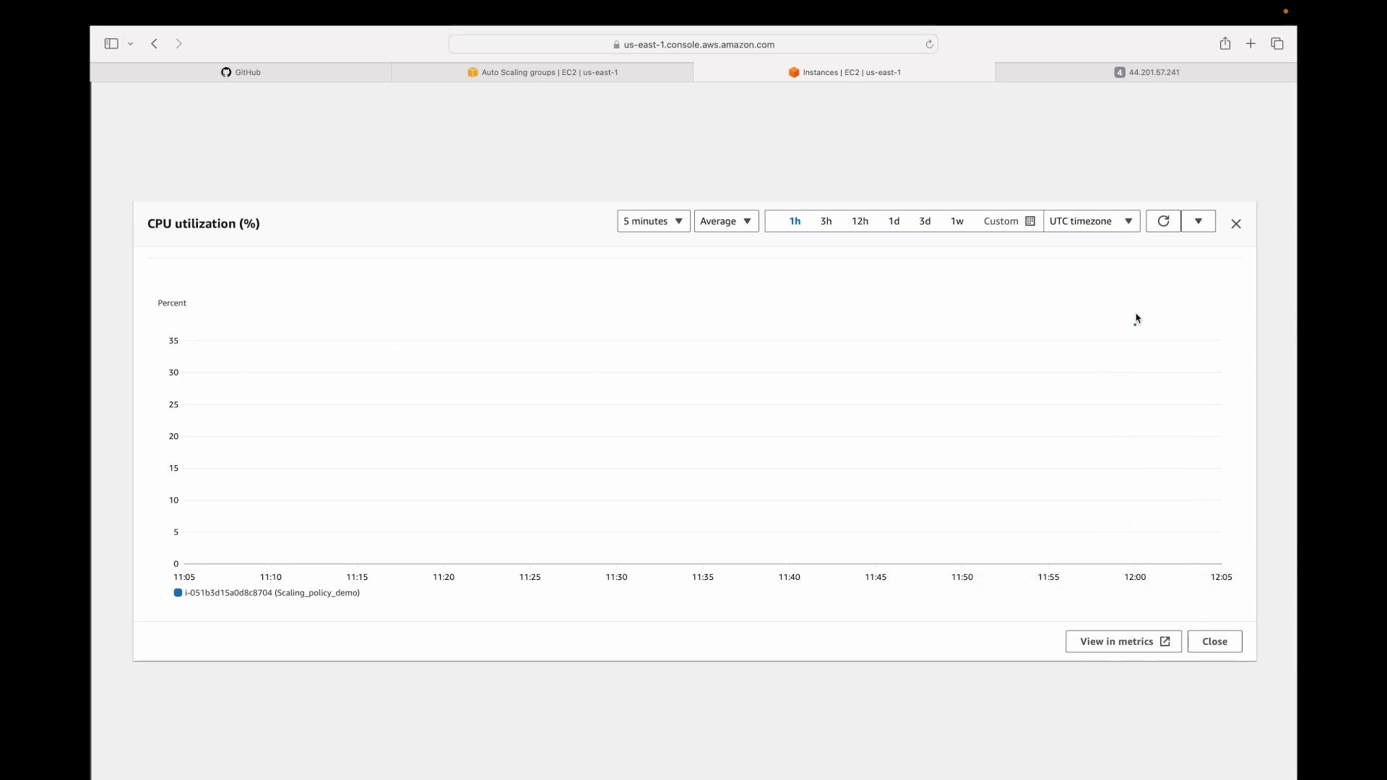
{"action": "left_click", "coordinate": [1237, 224]}
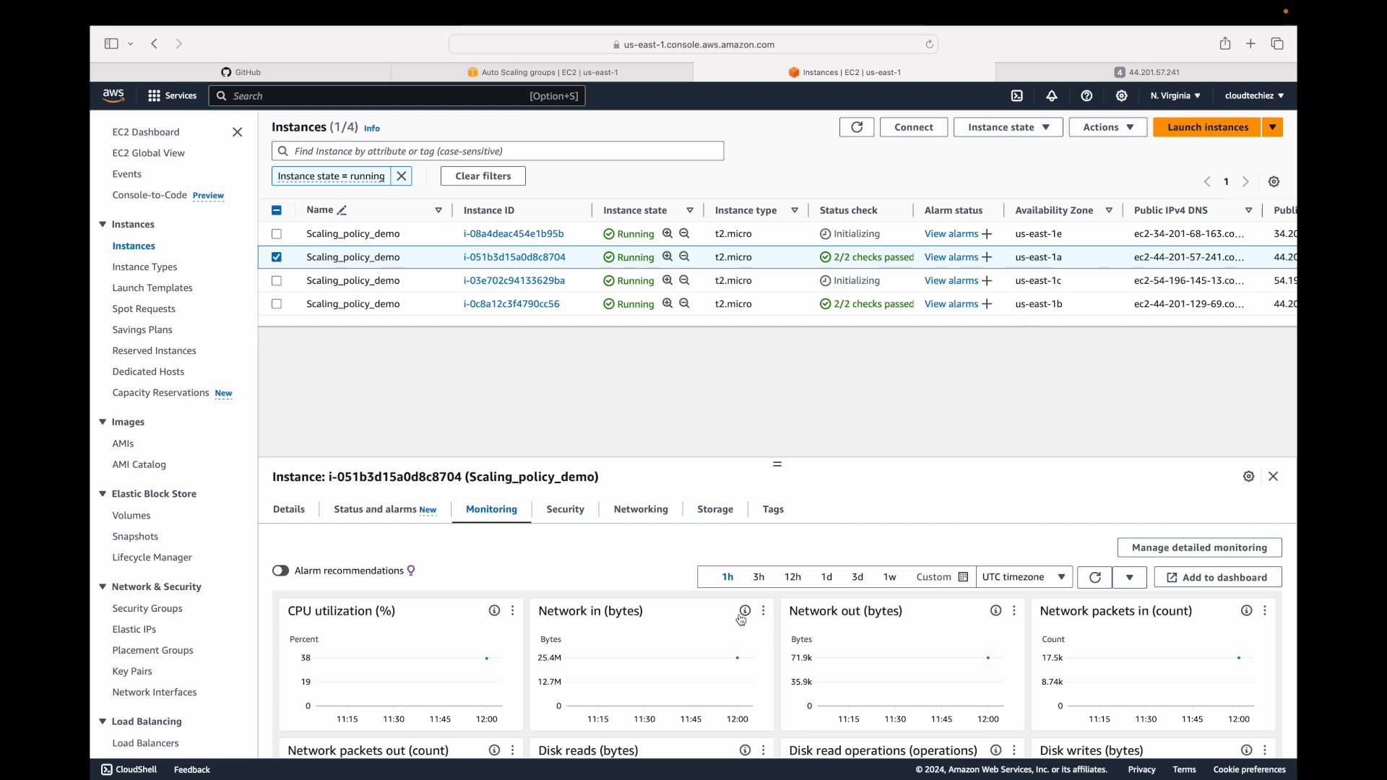
{"action": "mouse_move", "coordinate": [451, 682]}
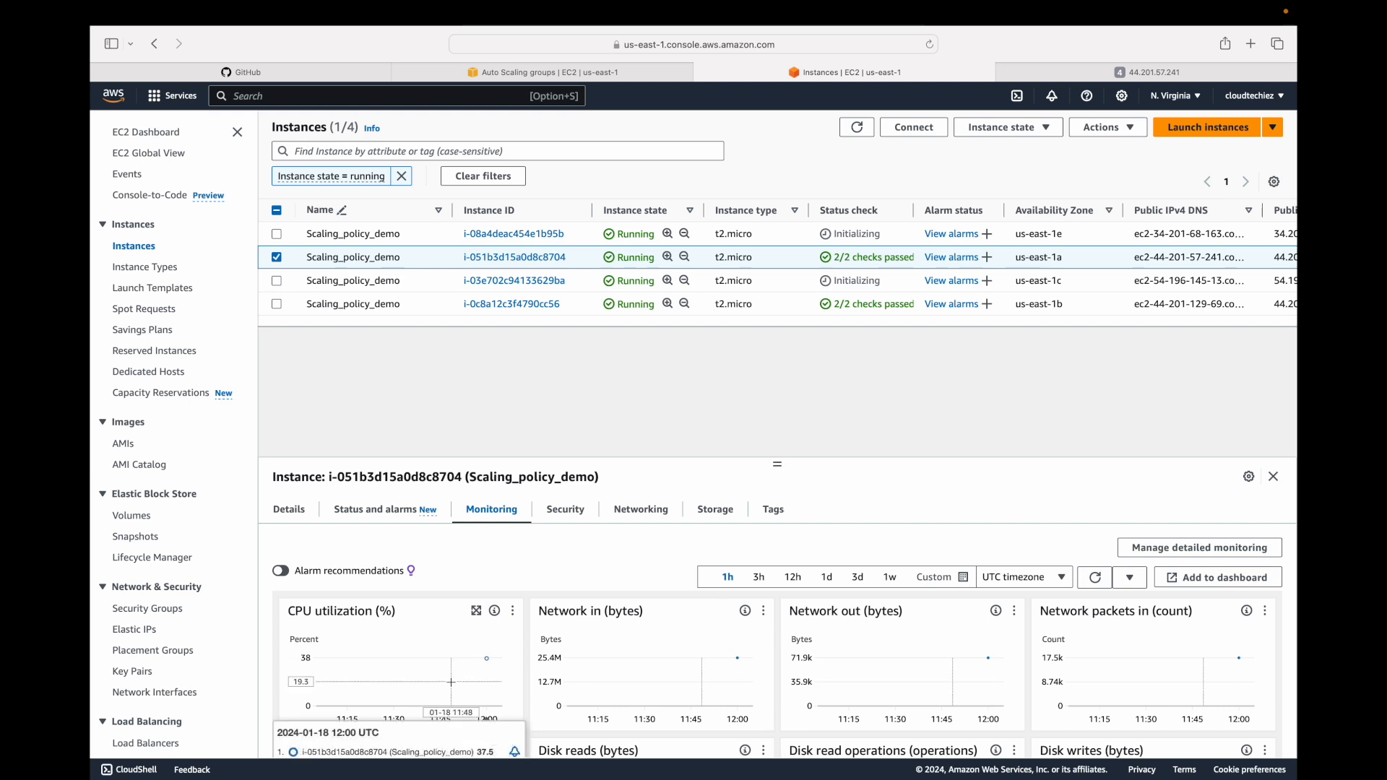